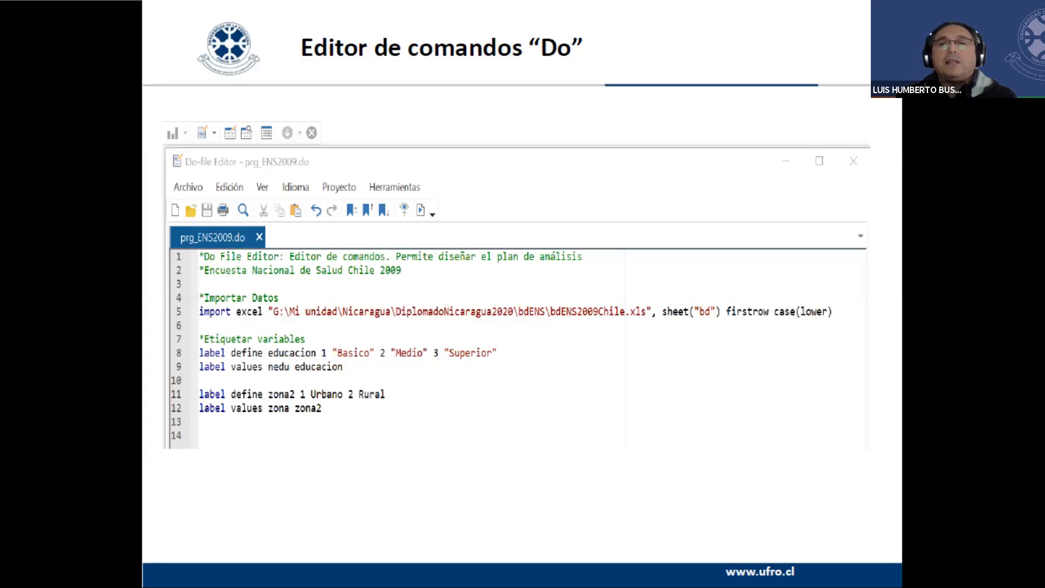
click(536, 402)
key(Left)
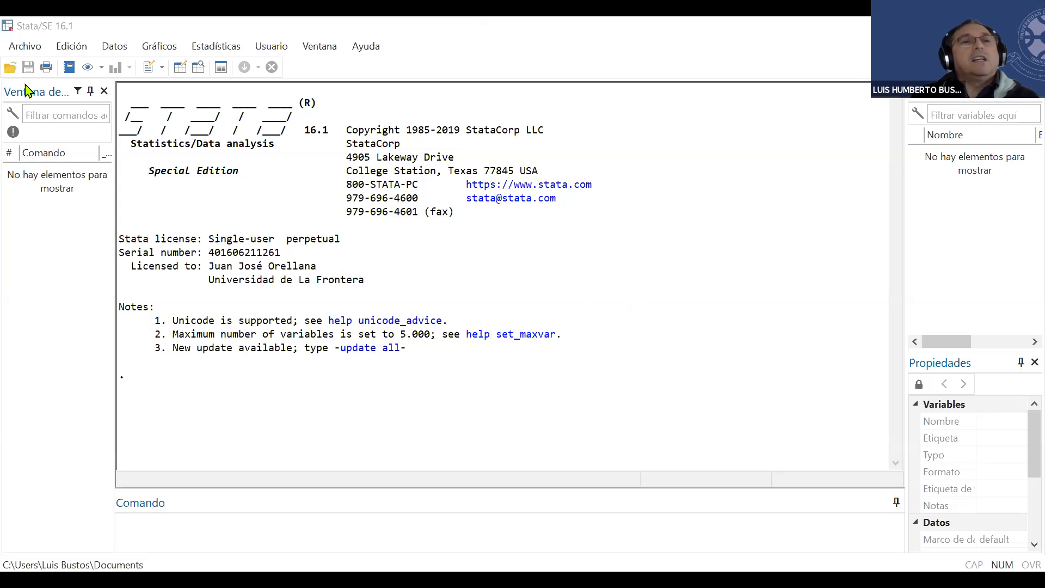
Open the help page that lists the example datasets.
click(27, 46)
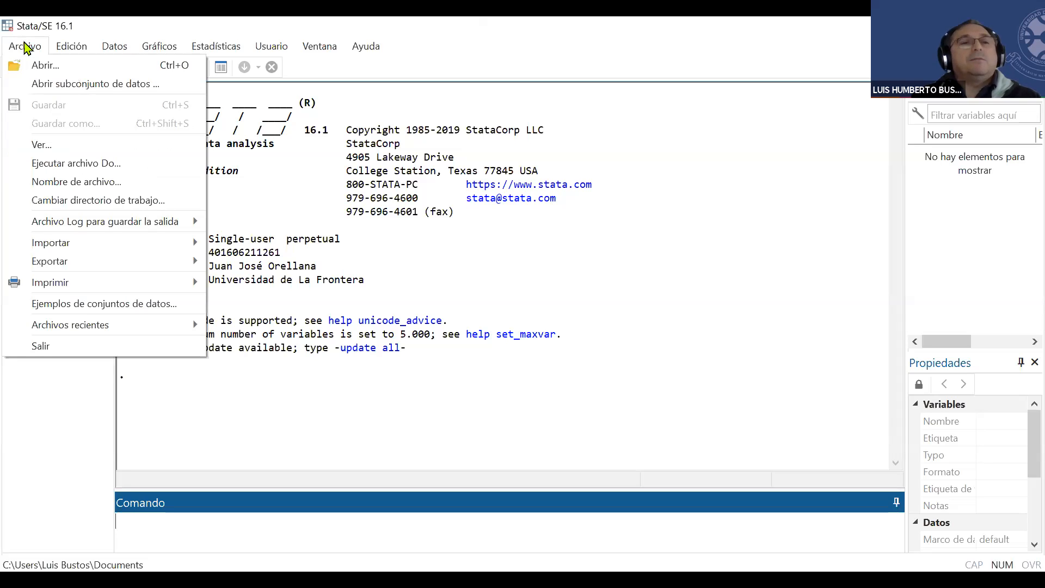
click(98, 309)
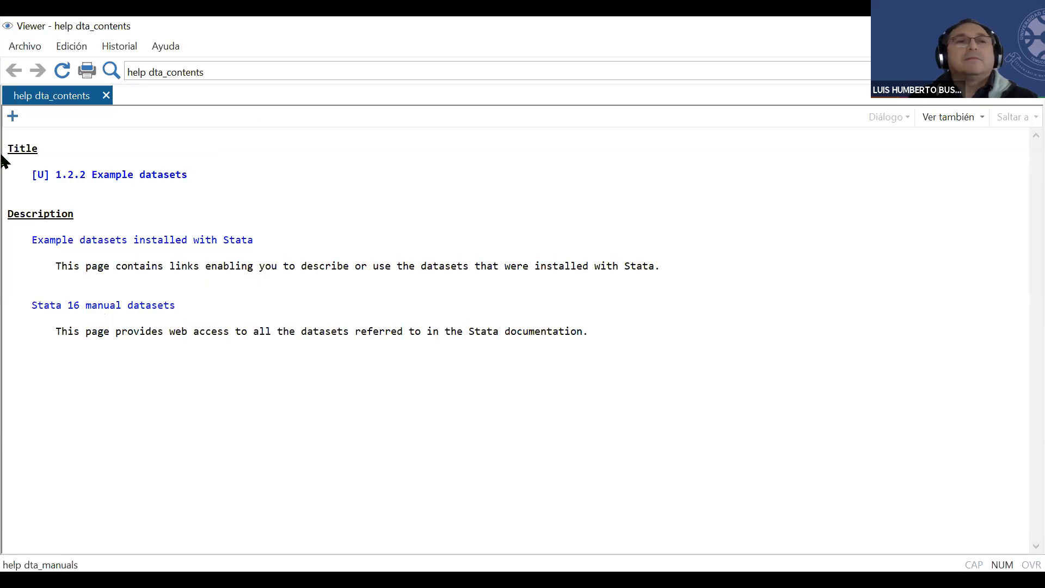
click(24, 45)
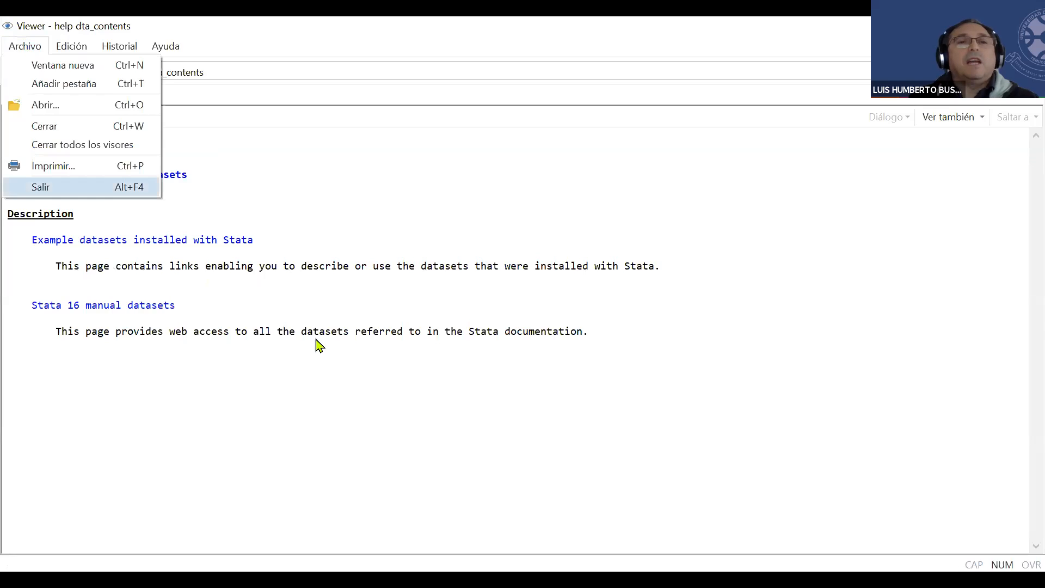
click(286, 432)
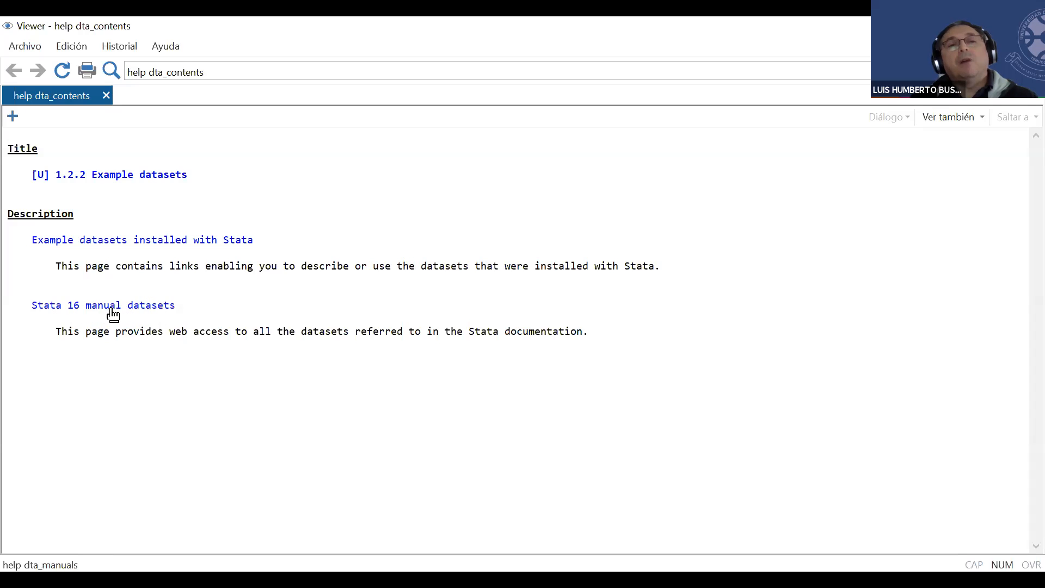
Examine the list of Stata 16 manual datasets, then return to the main Stata window.
click(92, 305)
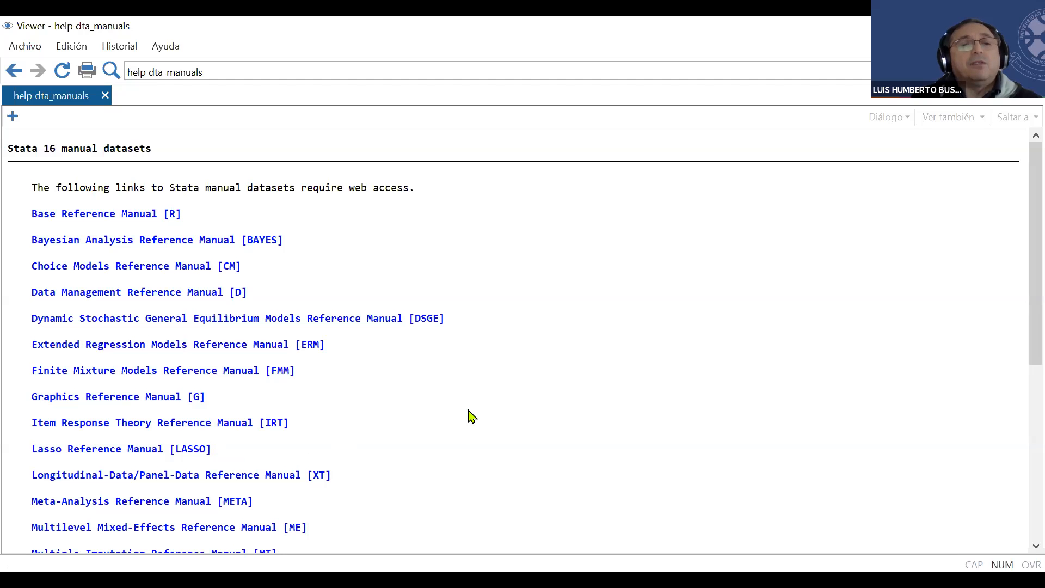
scroll(468, 417, down, 3)
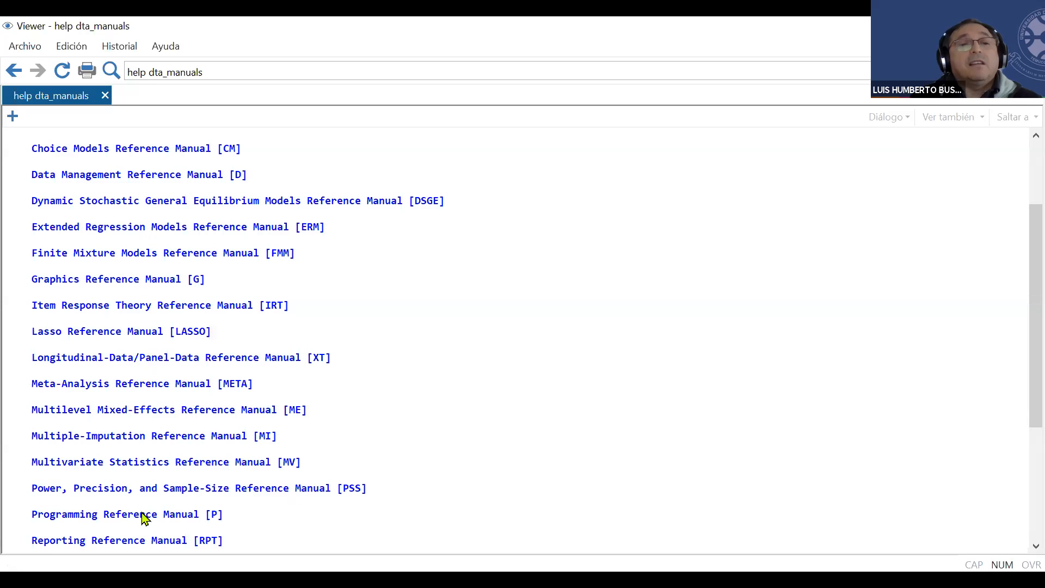
scroll(210, 501, down, 3)
scroll(211, 503, down, 2)
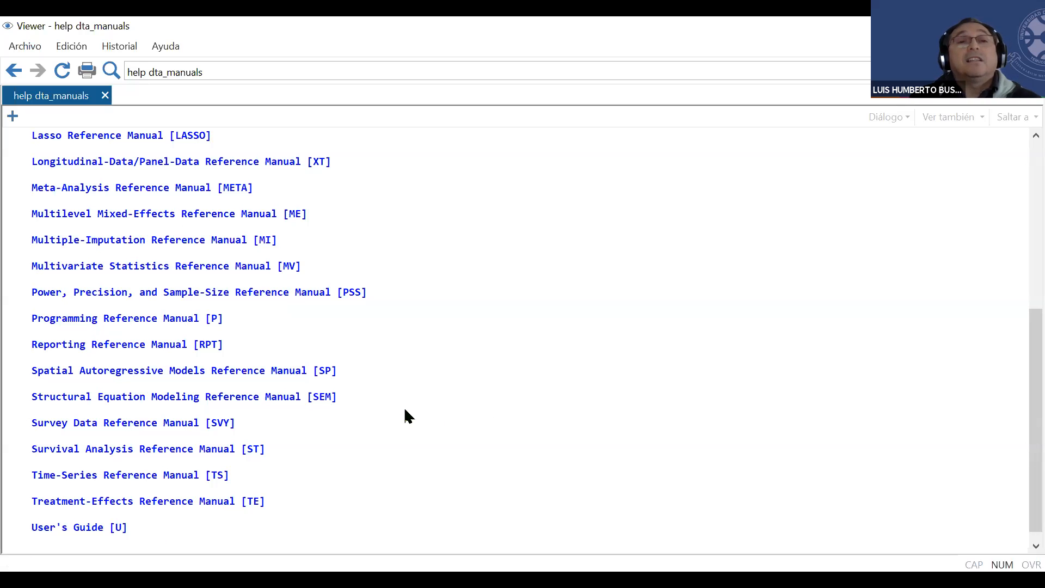
scroll(408, 416, up, 1)
scroll(408, 416, up, 6)
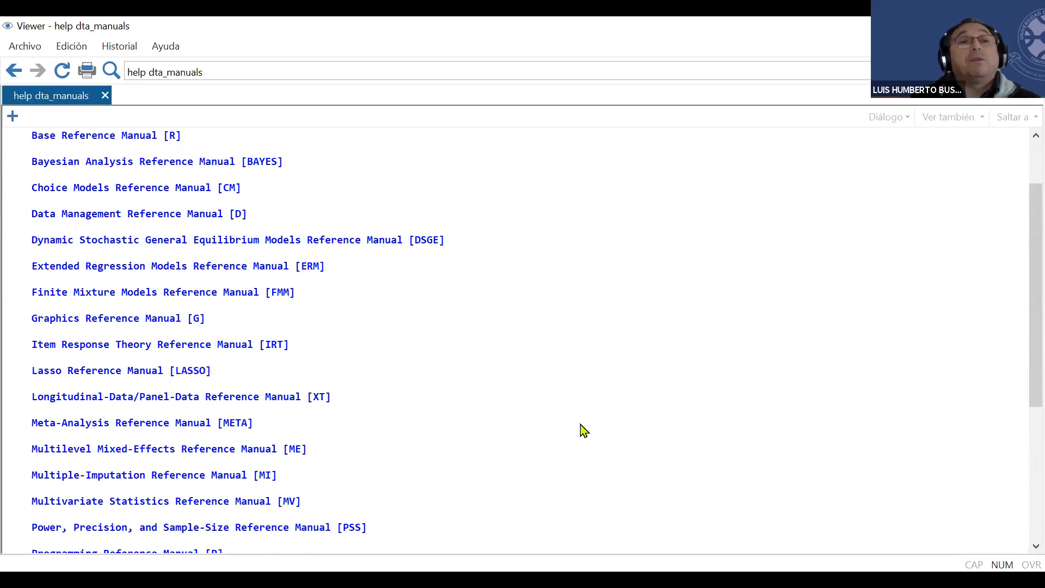
scroll(579, 428, up, 1)
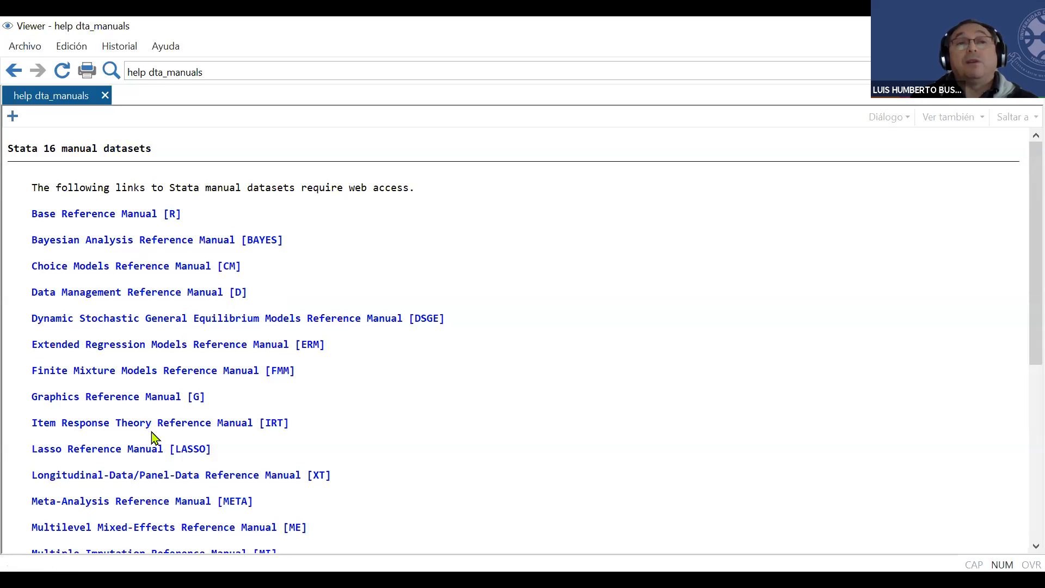
click(13, 70)
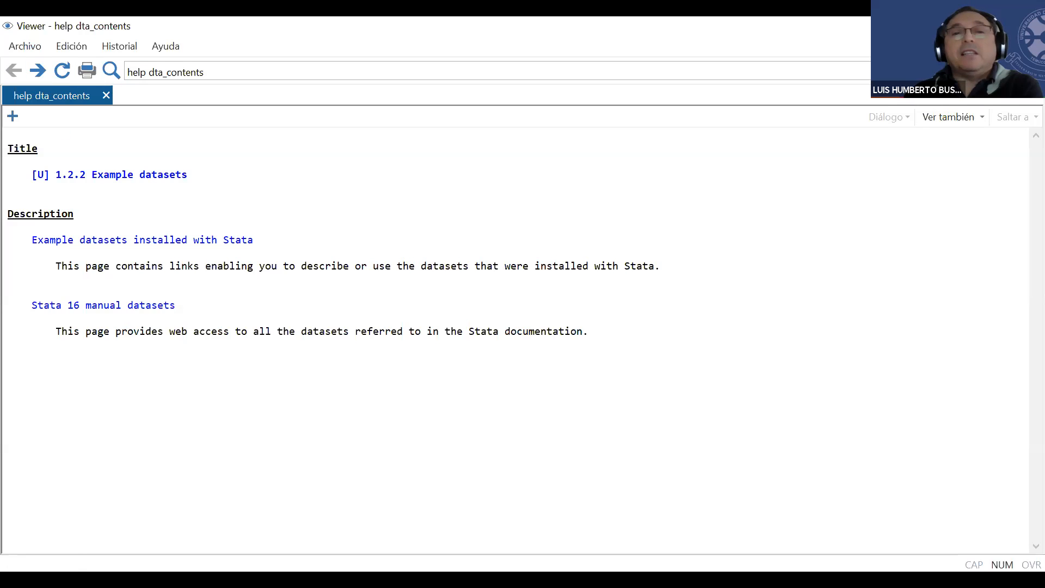
click(51, 487)
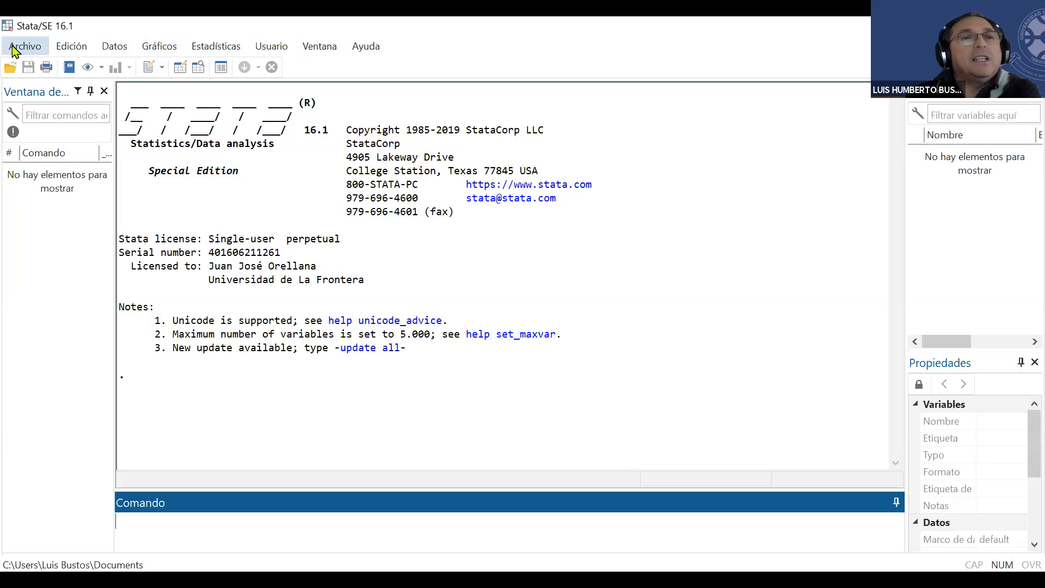
Start an Excel spreadsheet import and select the file bdENS2009Chile.xls from the bdENS folder.
click(24, 52)
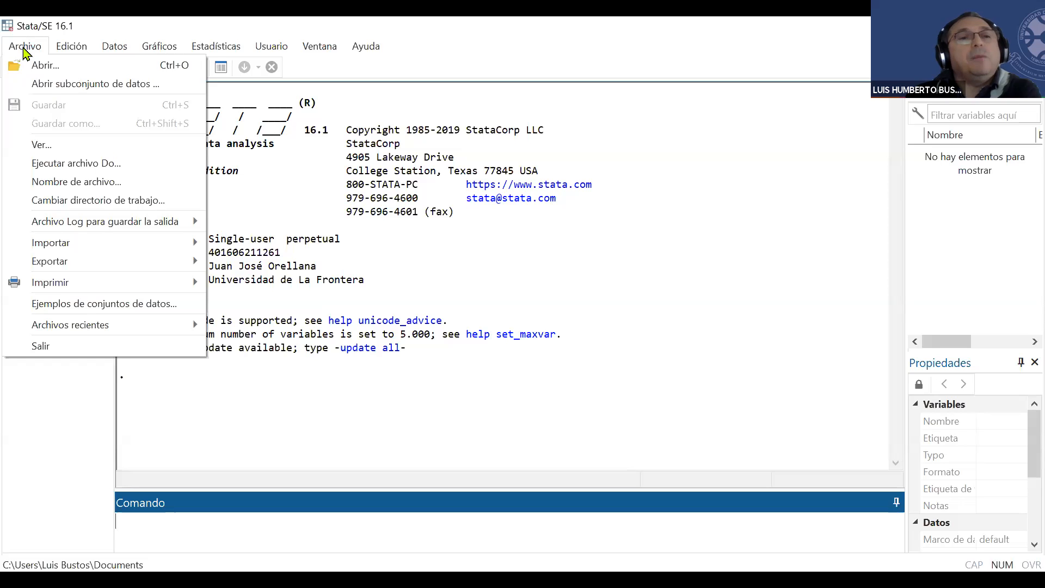
mouse_move(75, 251)
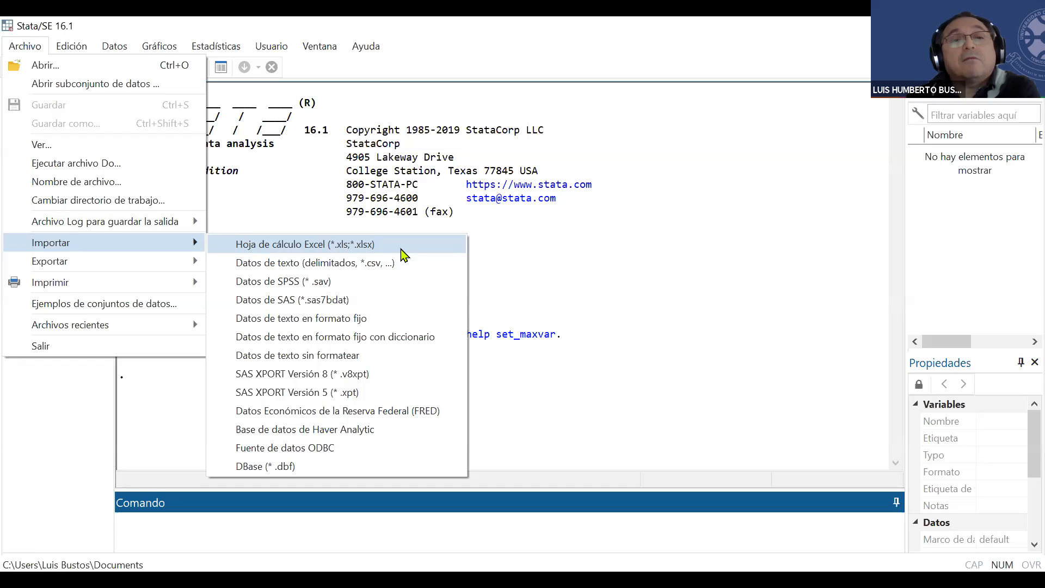
click(363, 254)
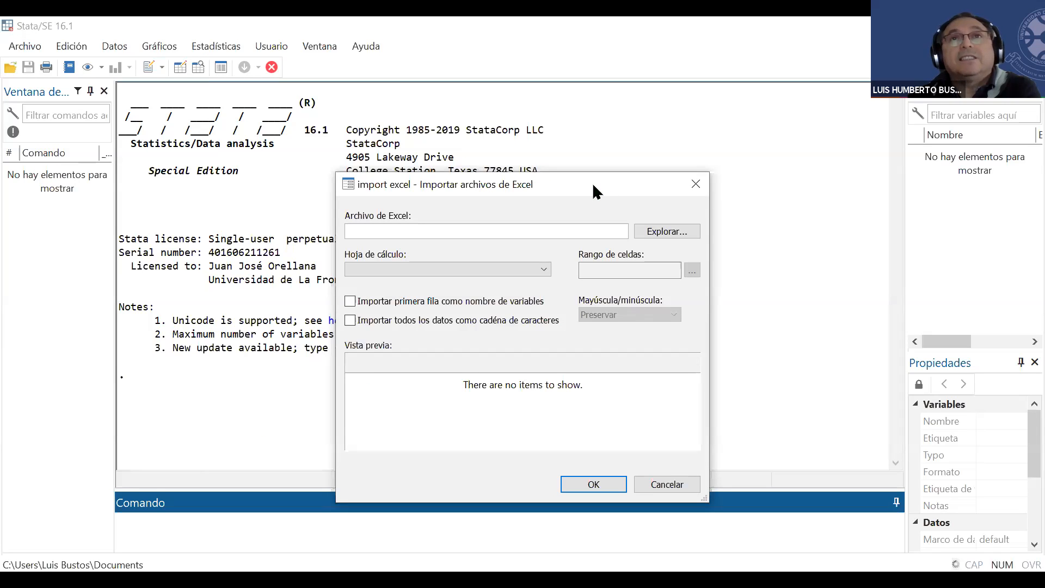
drag(595, 190, 420, 145)
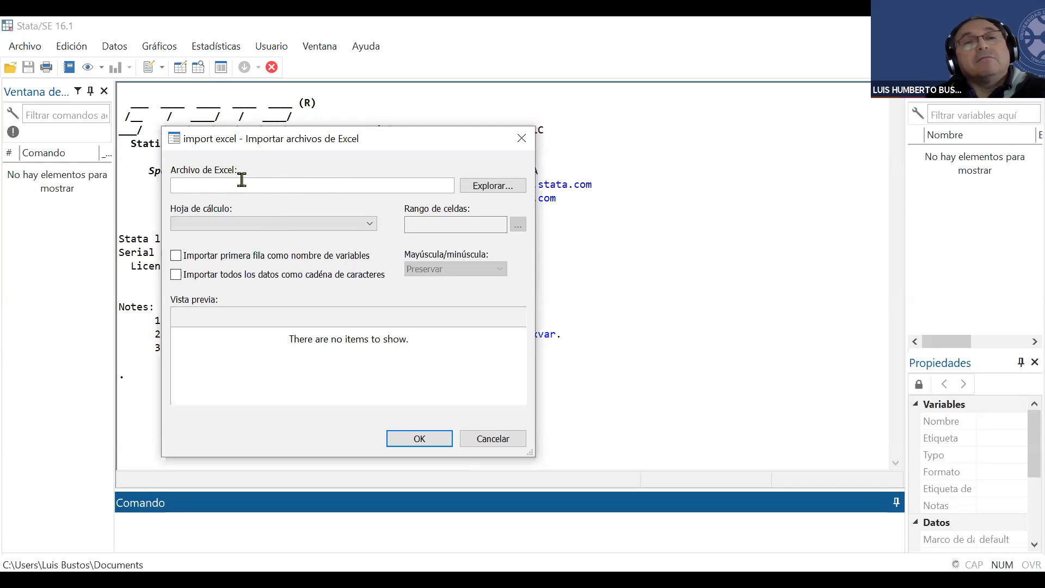
click(497, 189)
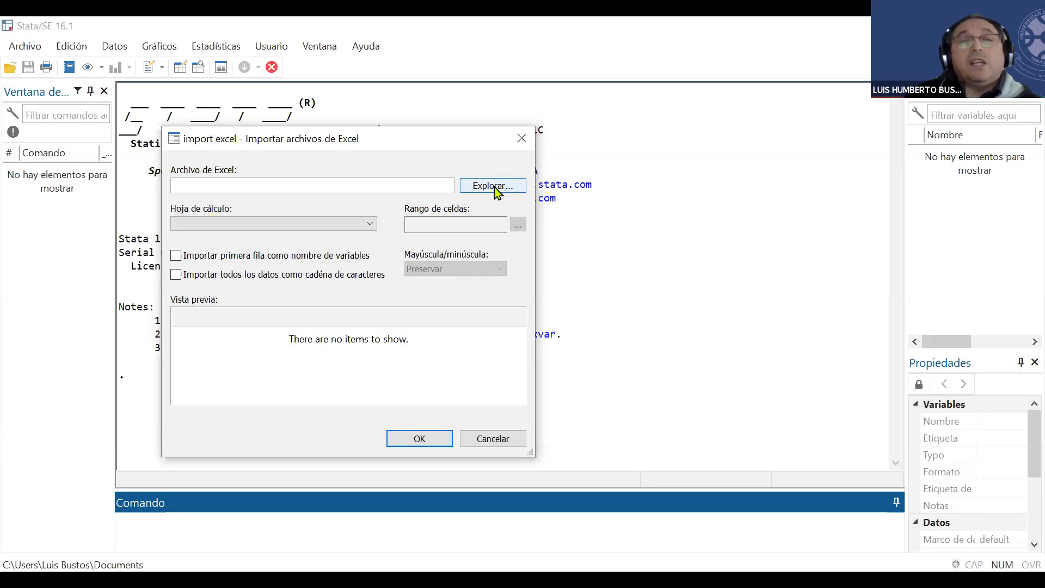
click(491, 185)
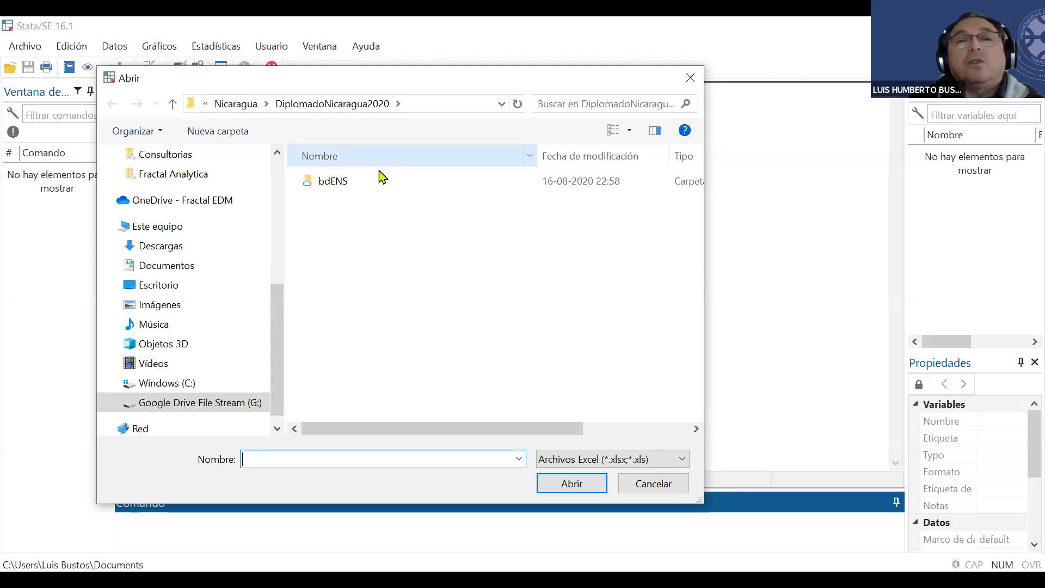
double_click(335, 182)
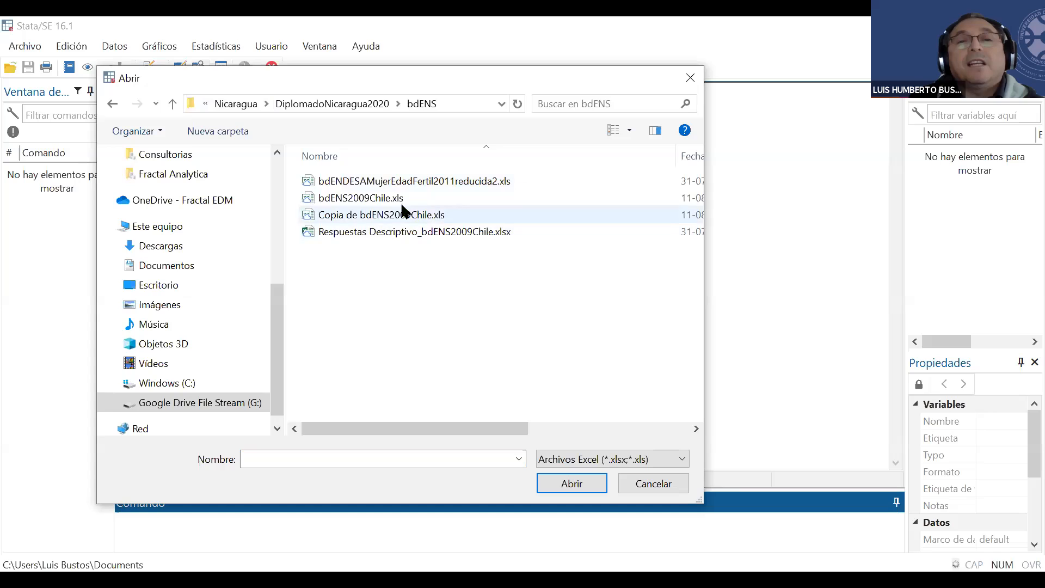
click(366, 203)
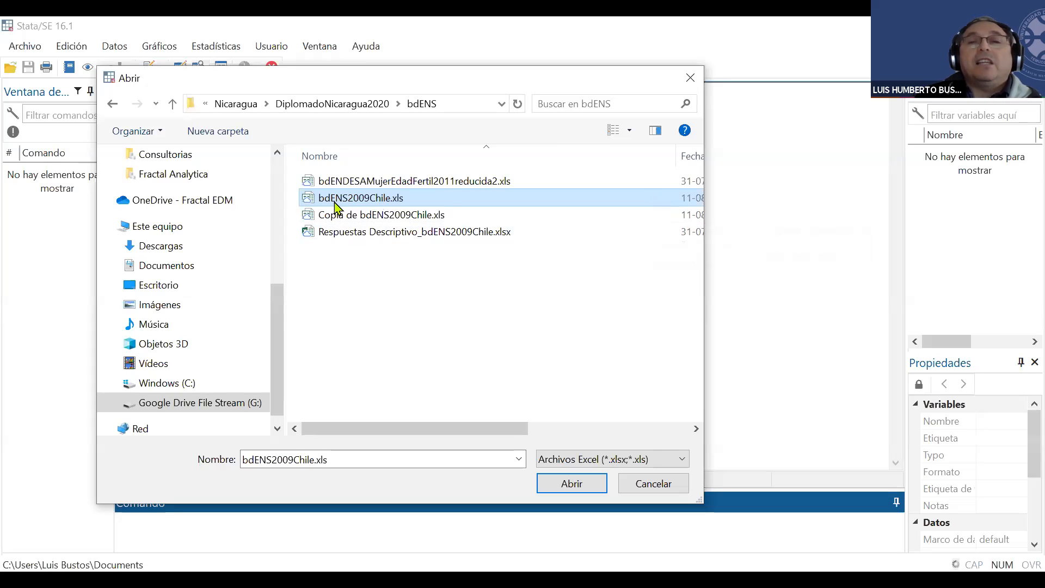
click(557, 490)
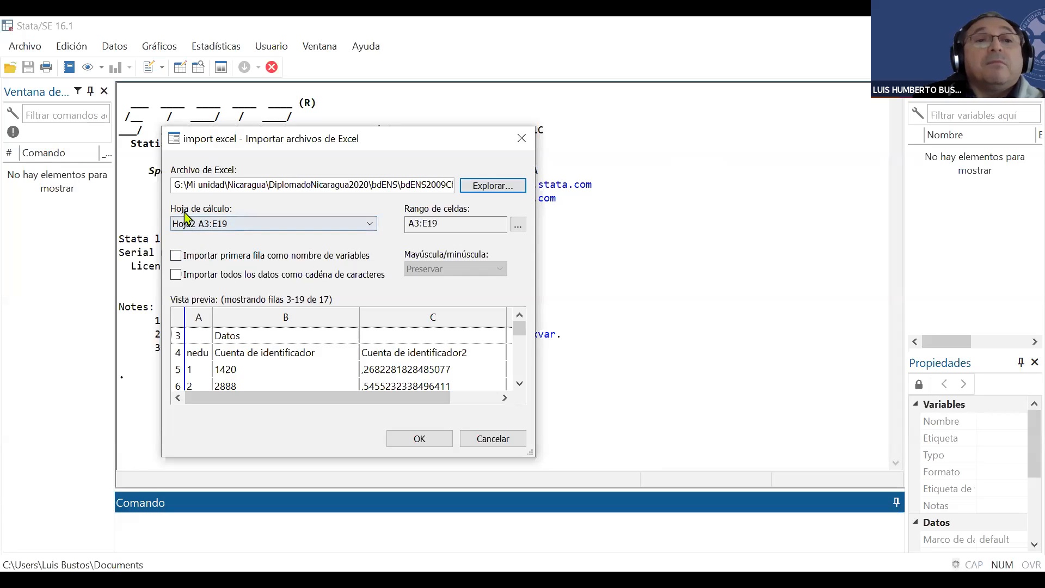
Choose the worksheet "bd A1:X5413" and import its first row as variable names.
click(370, 224)
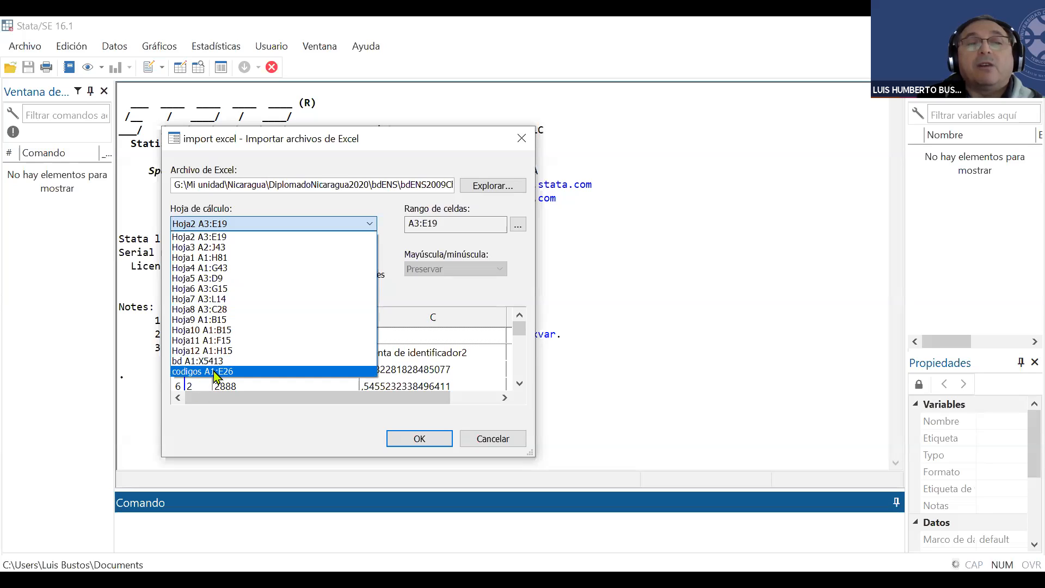
click(191, 360)
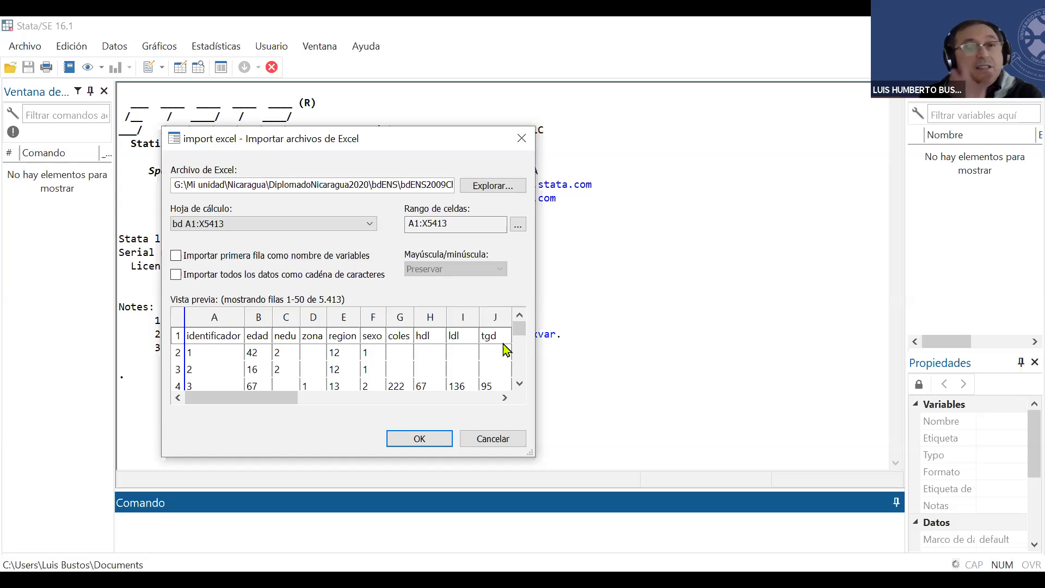
click(176, 257)
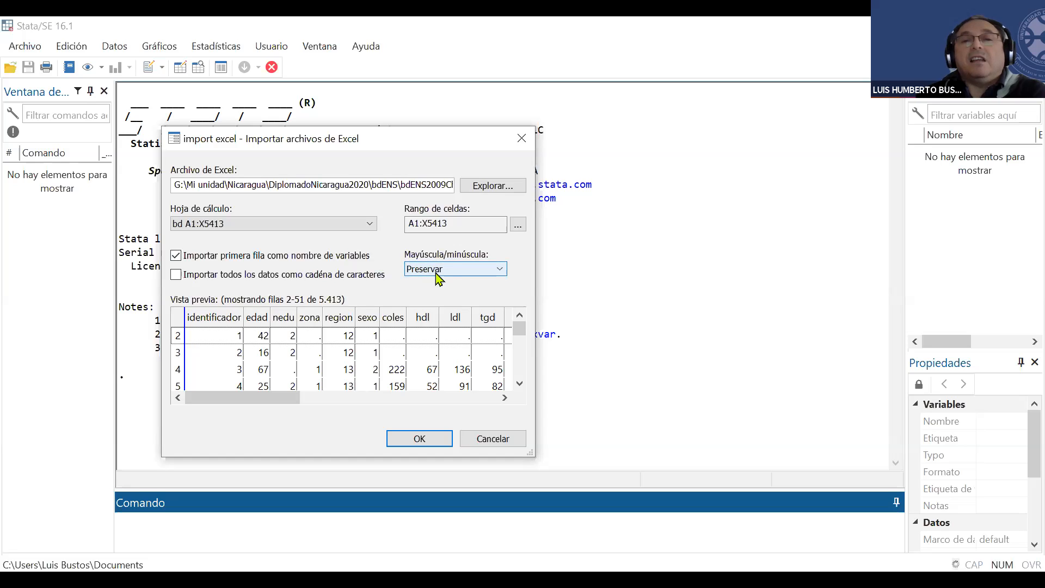
Set the variable name case to Minuscula and run the Excel import.
click(501, 271)
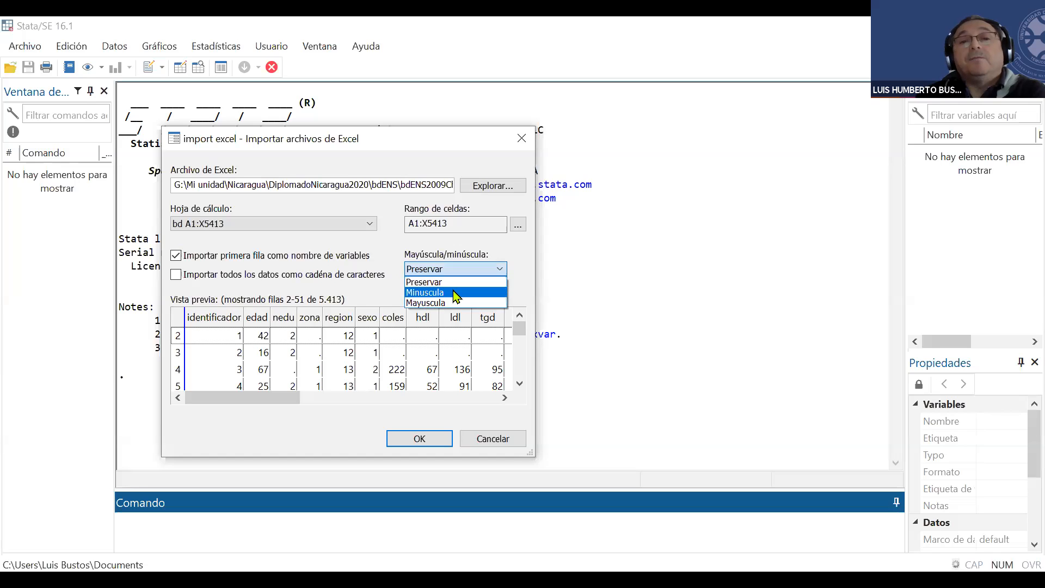
click(460, 291)
click(499, 269)
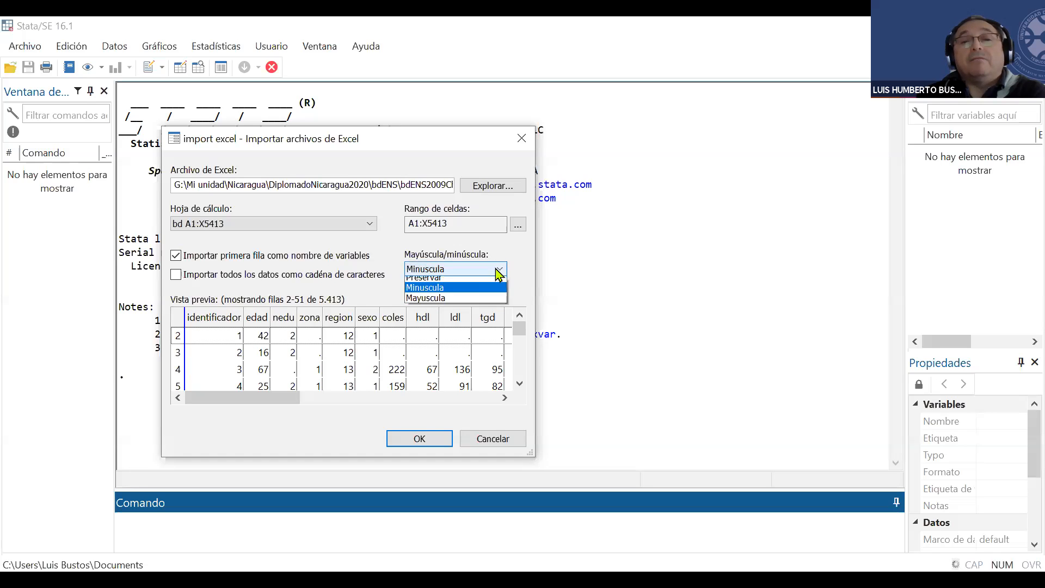
click(449, 301)
click(501, 270)
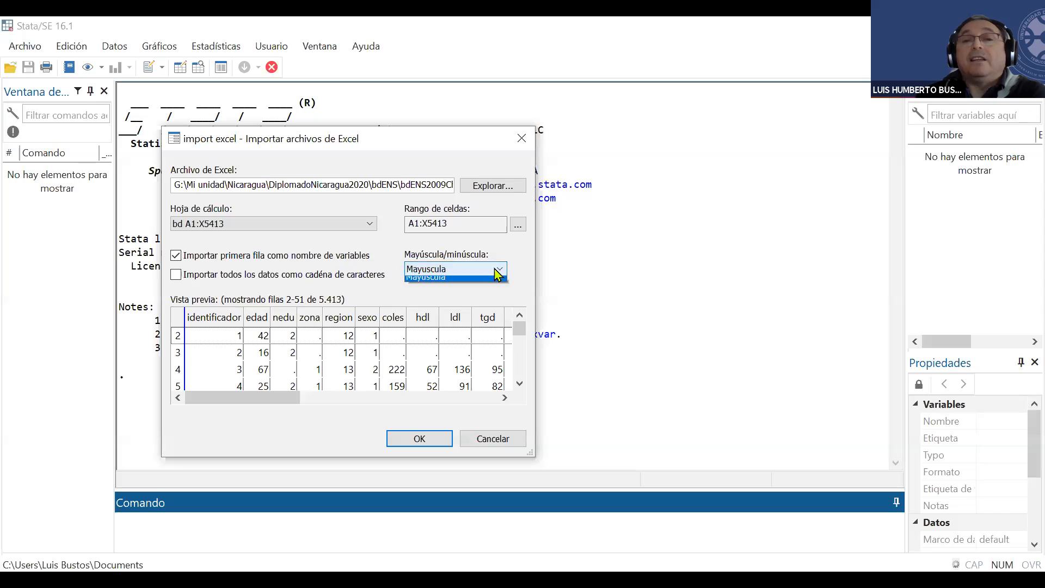
click(459, 296)
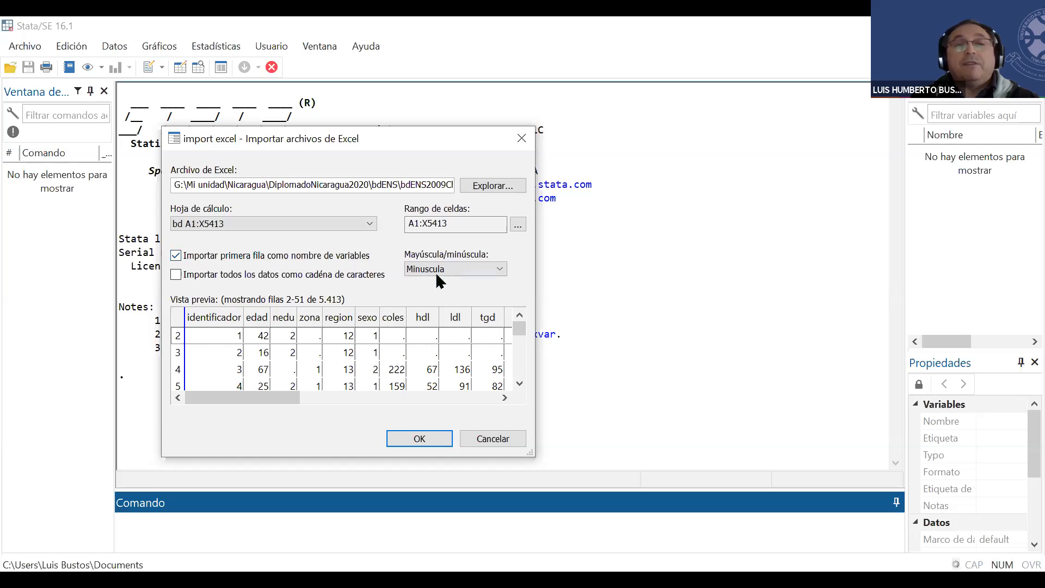
click(419, 439)
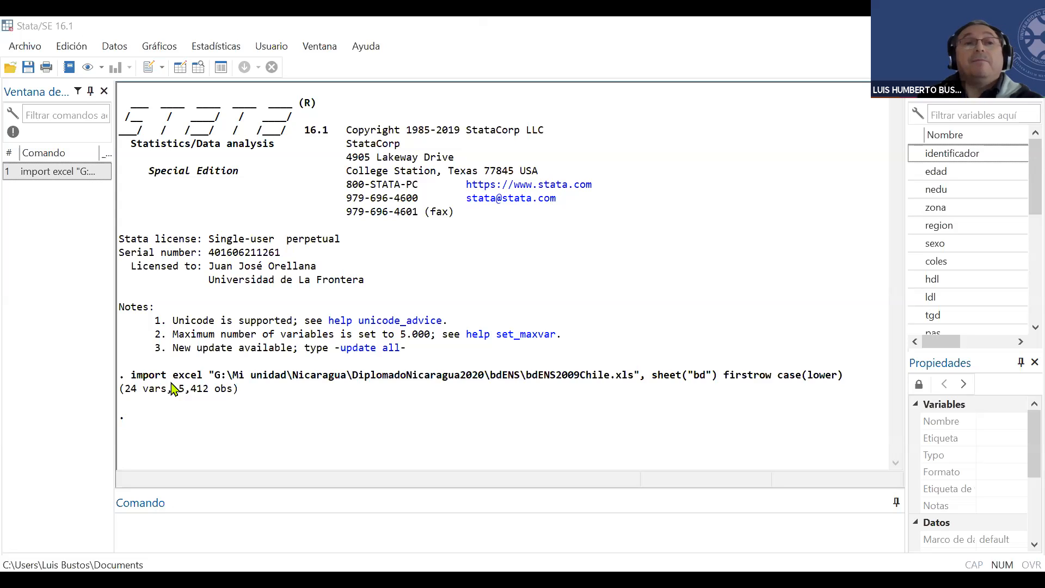
Copy the executed import excel command from the command history and open a new do-file.
right_click(29, 175)
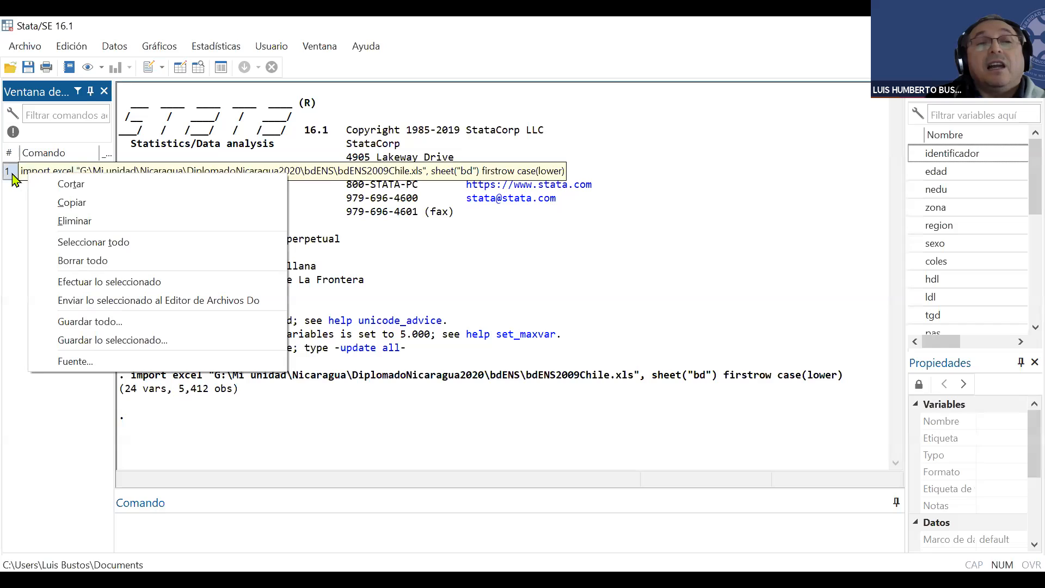
click(71, 204)
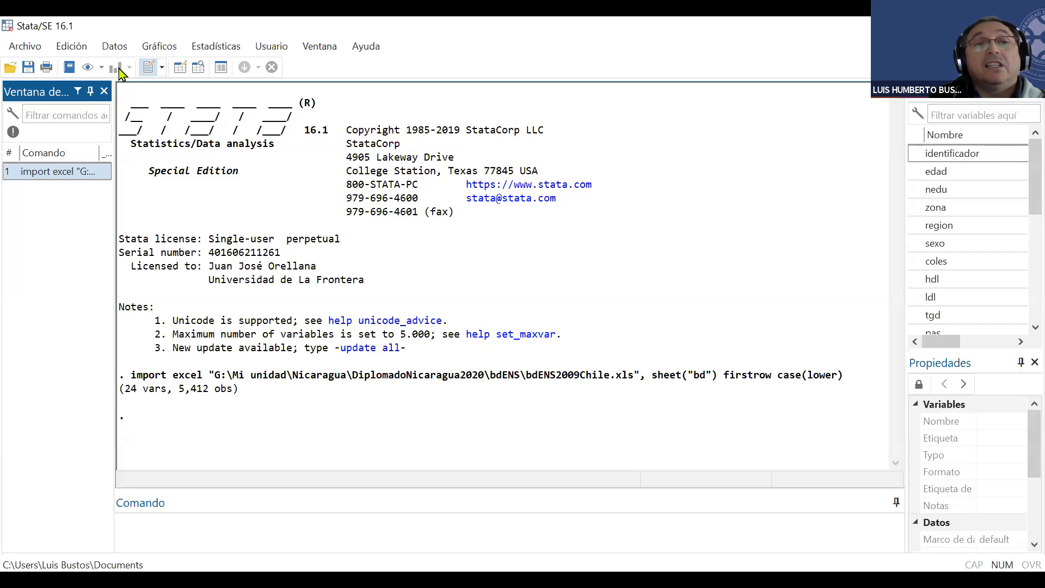
click(147, 67)
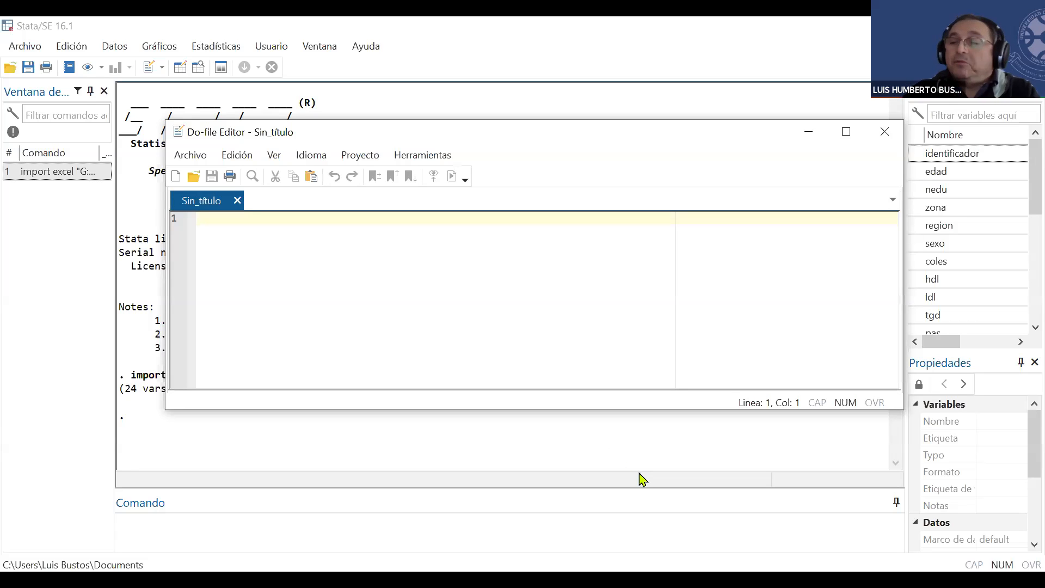
Write the comment "*Base de datos ENS" on the first line of the do-file.
text(*)
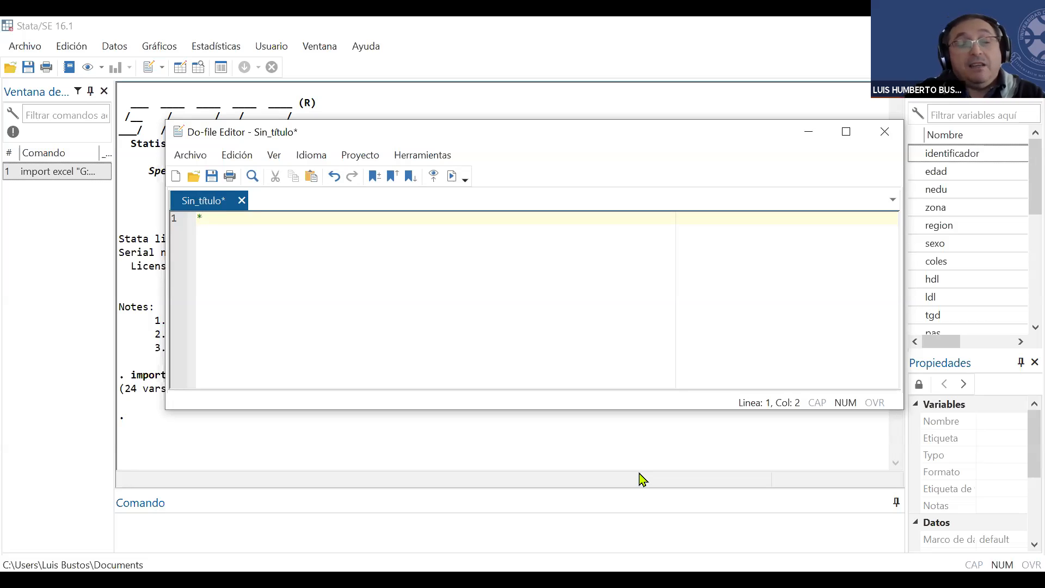
text(Base )
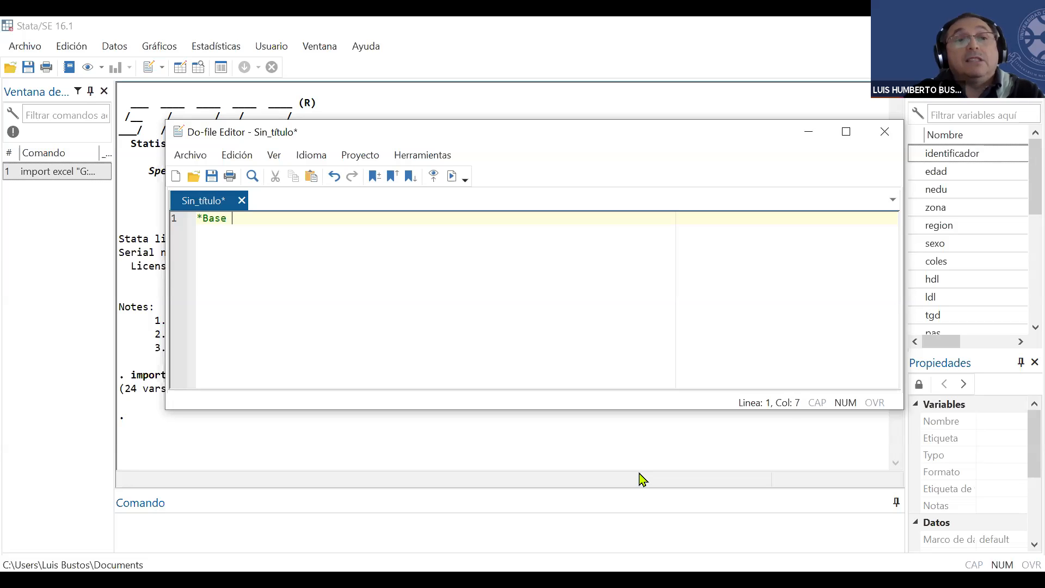
text(de datos)
key(Caps_Lock)
text(ENS)
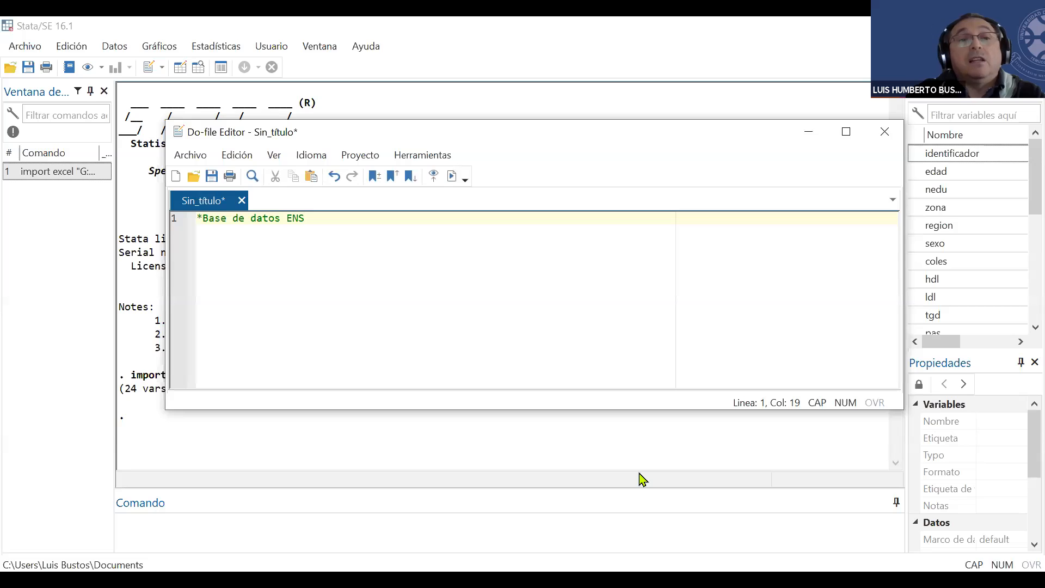
Extend the first-line comment so it reads "*Base de datos ENS, CHILE 2009".
text(, )
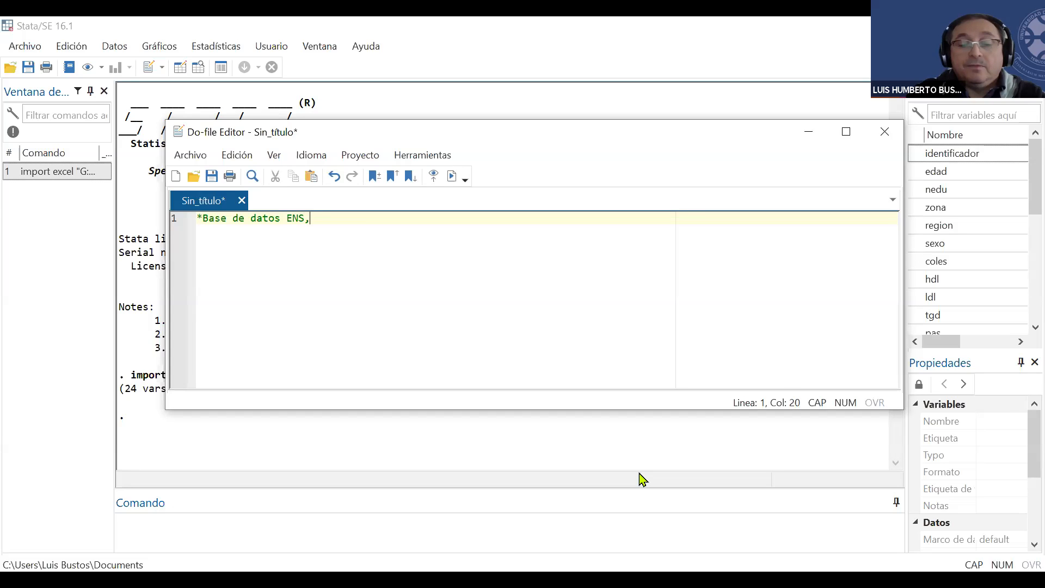
text(CHILE )
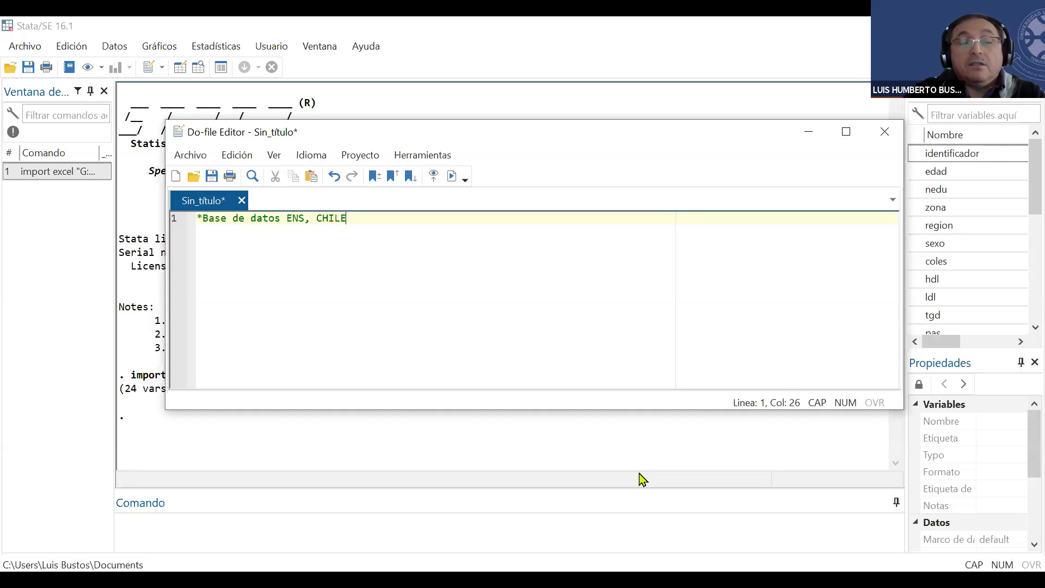
text(200)
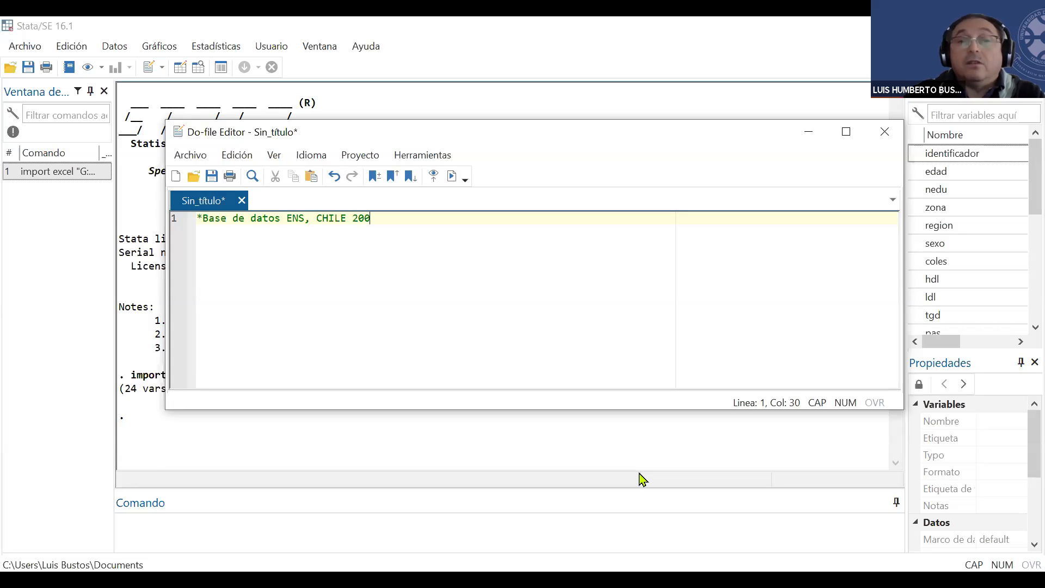
text(9)
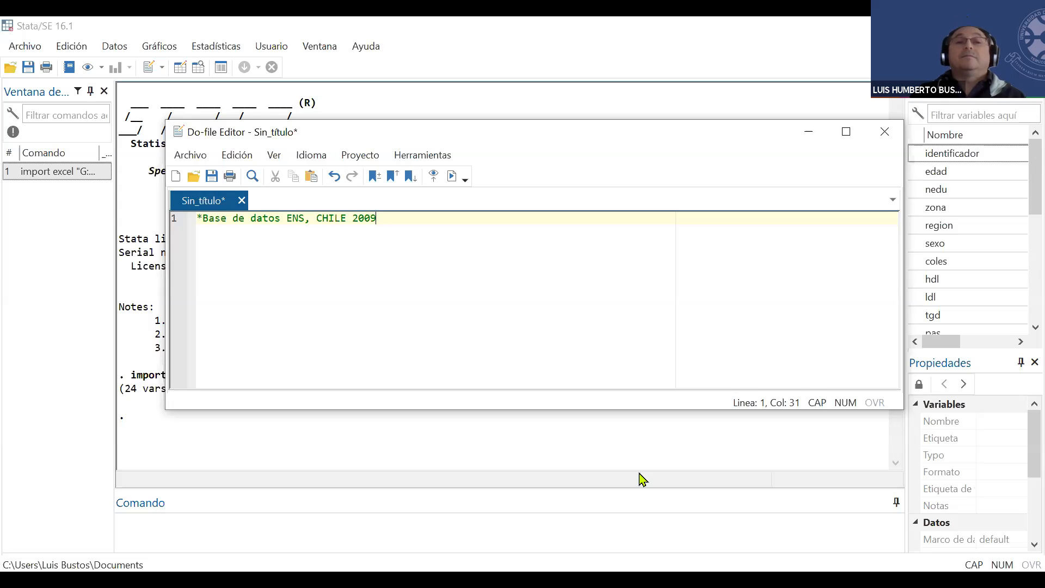
Write the comment "*Importar base excel" on the second line of the do-file.
key(Return)
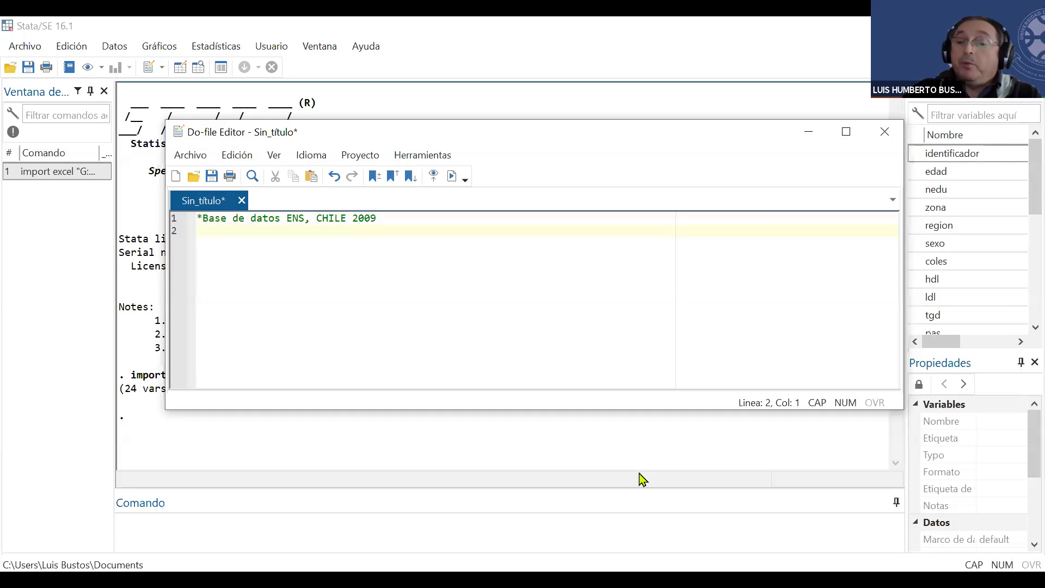
text(*)
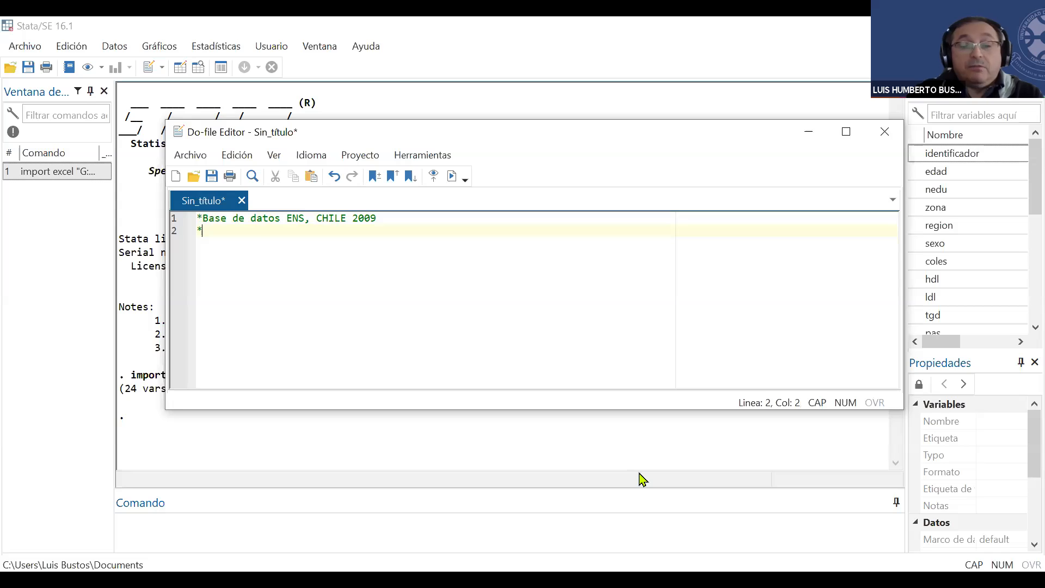
key(Caps_Lock)
text(Importr)
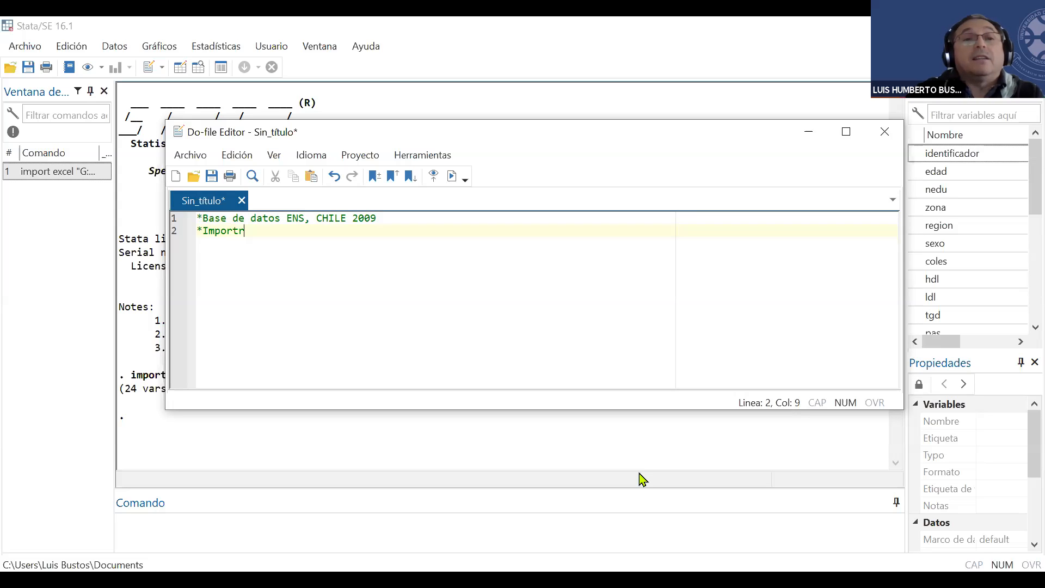
key(BackSpace)
text(ar )
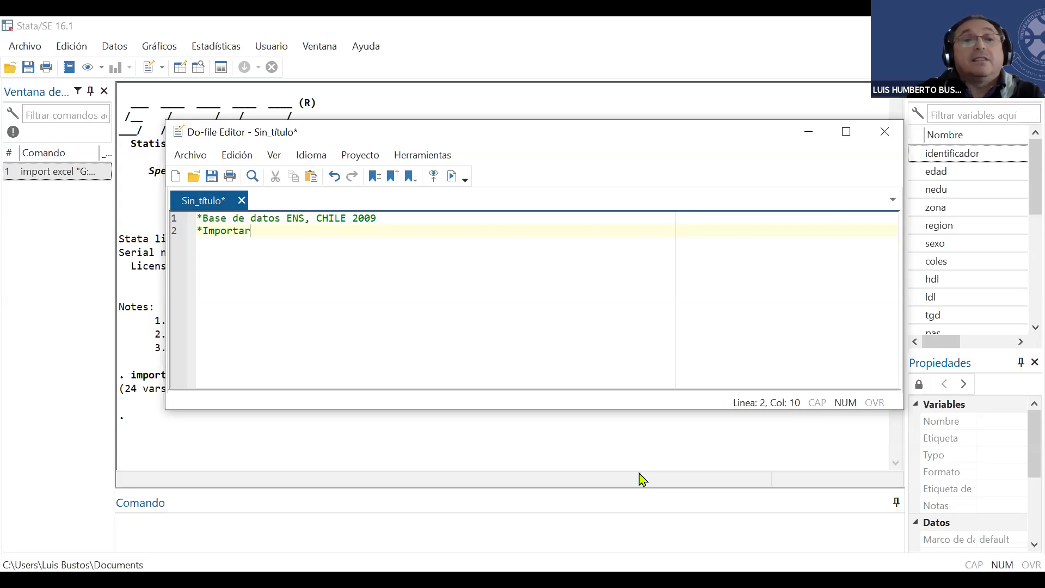
text(bas eexcel)
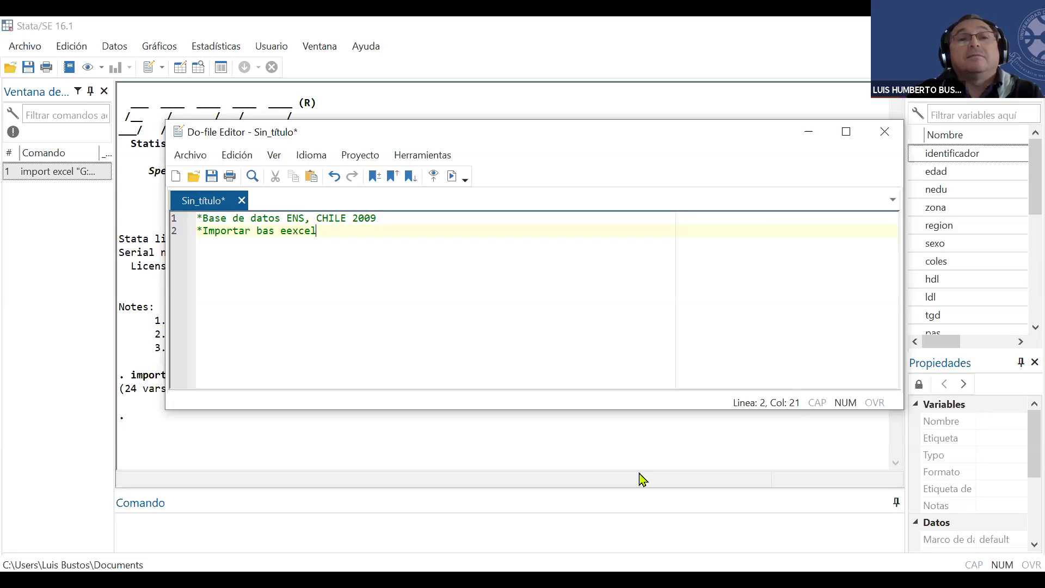
key(Left)
key(Left)
key(Left)
key(Left)
key(Left)
key(BackSpace)
key(BackSpace)
text(e)
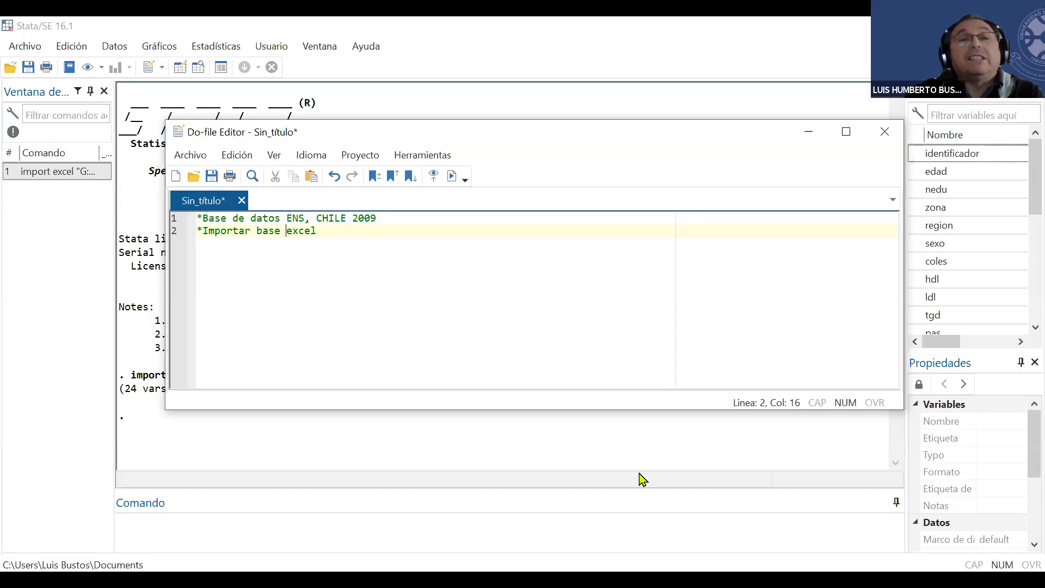
Paste the copied import excel command on line 3, below the comments, leaving an empty line after it.
click(355, 233)
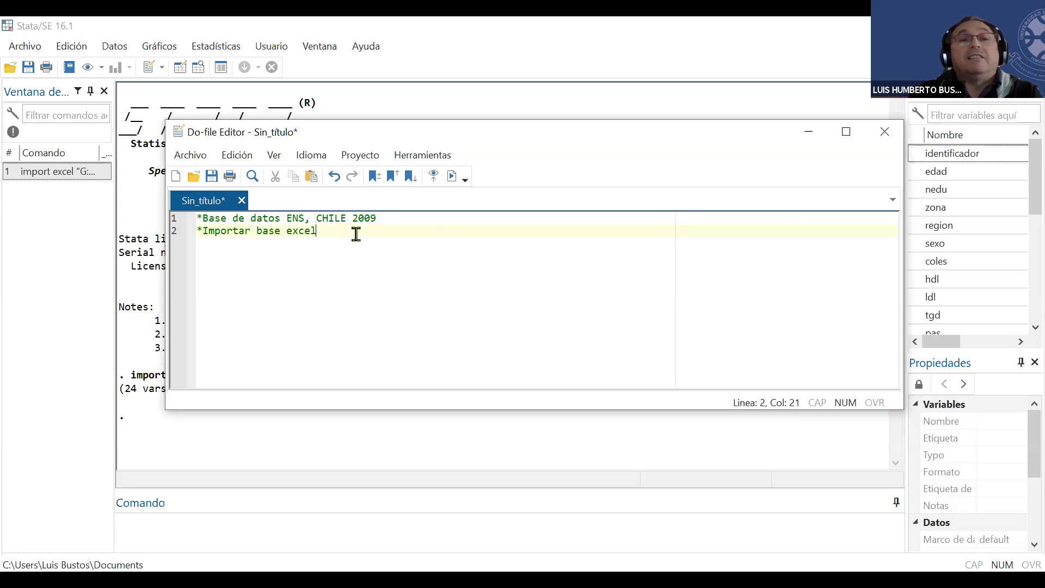
key(Return)
key(Return)
key(Up)
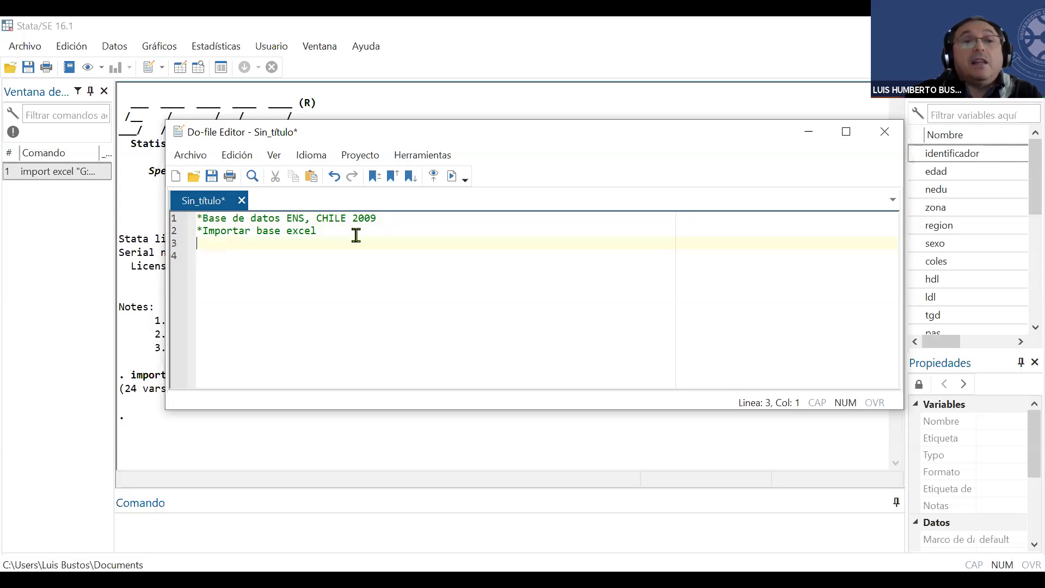
click(312, 176)
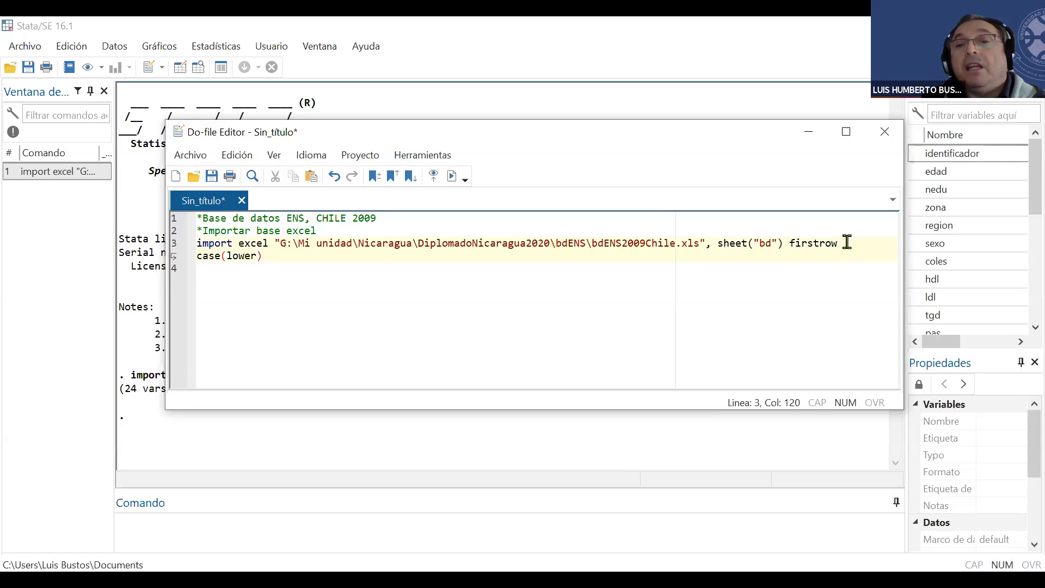
double_click(241, 256)
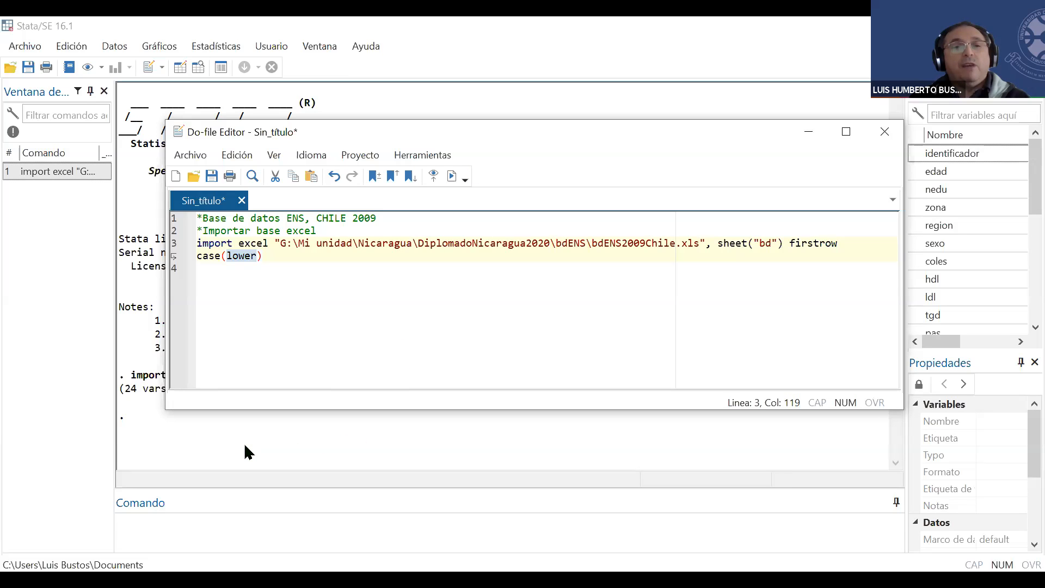
Return to the main Stata window and inspect the properties of the variables identificador and nedu.
click(131, 322)
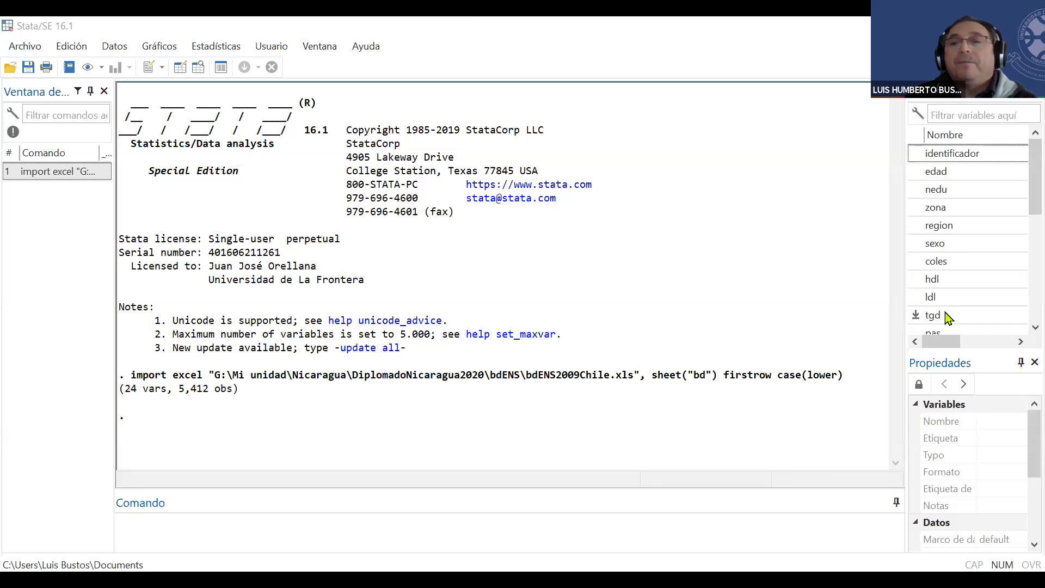
click(944, 156)
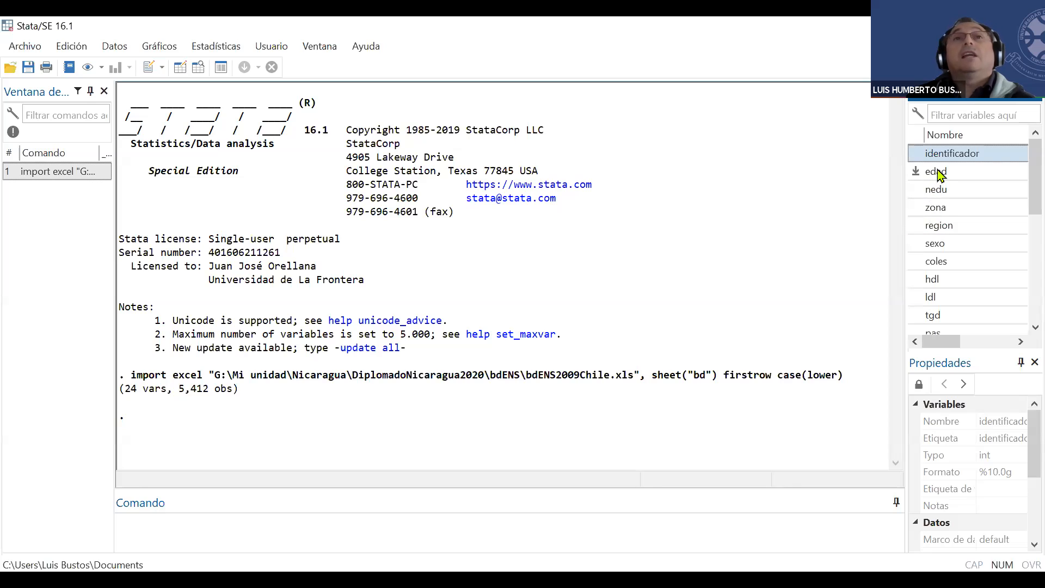
click(935, 190)
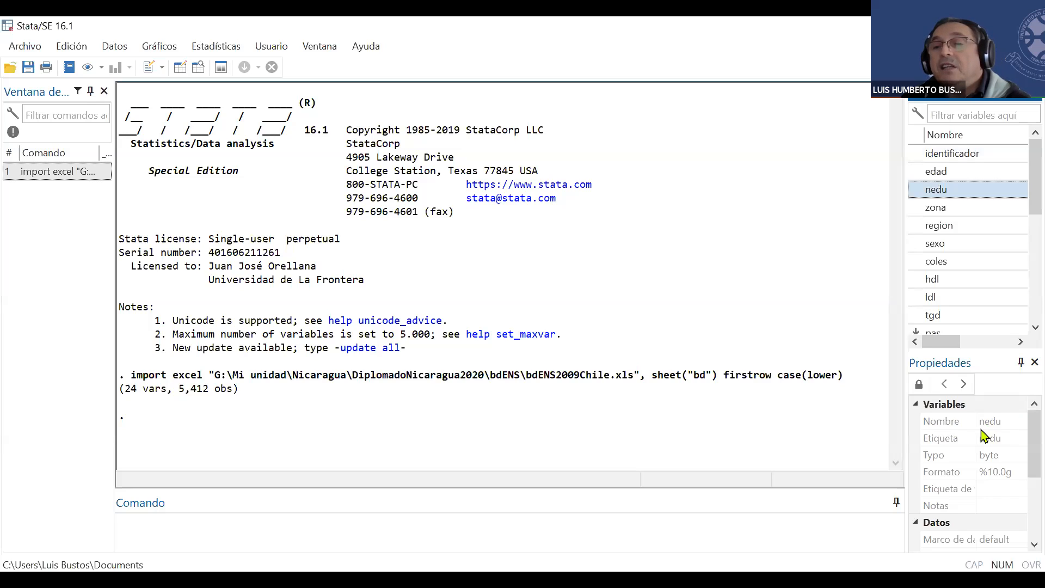
click(941, 443)
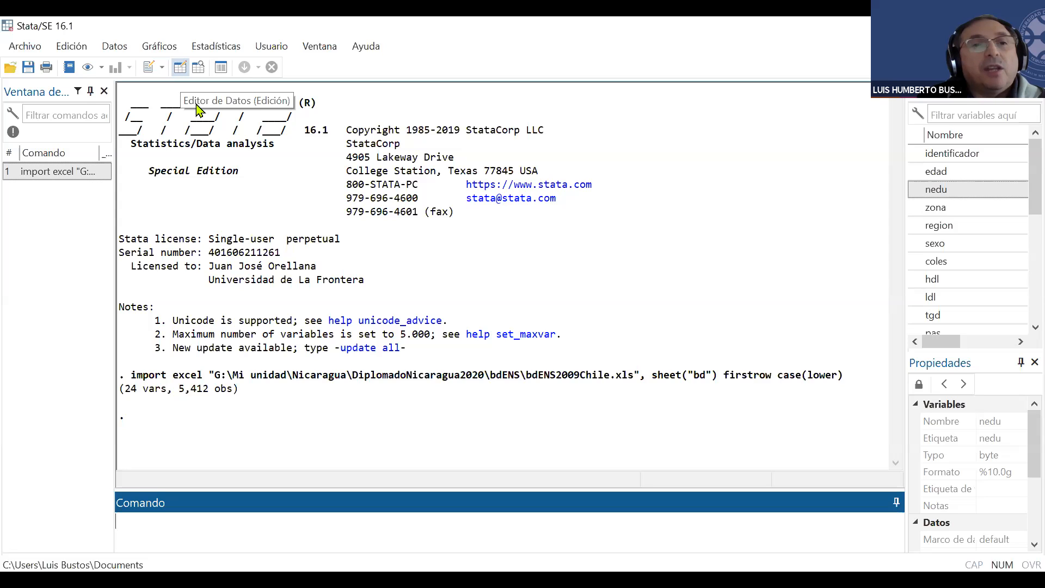
Open the dataset in the Data Editor, examine its columns from identificador to dislipidemia and the third record, and close it.
click(180, 67)
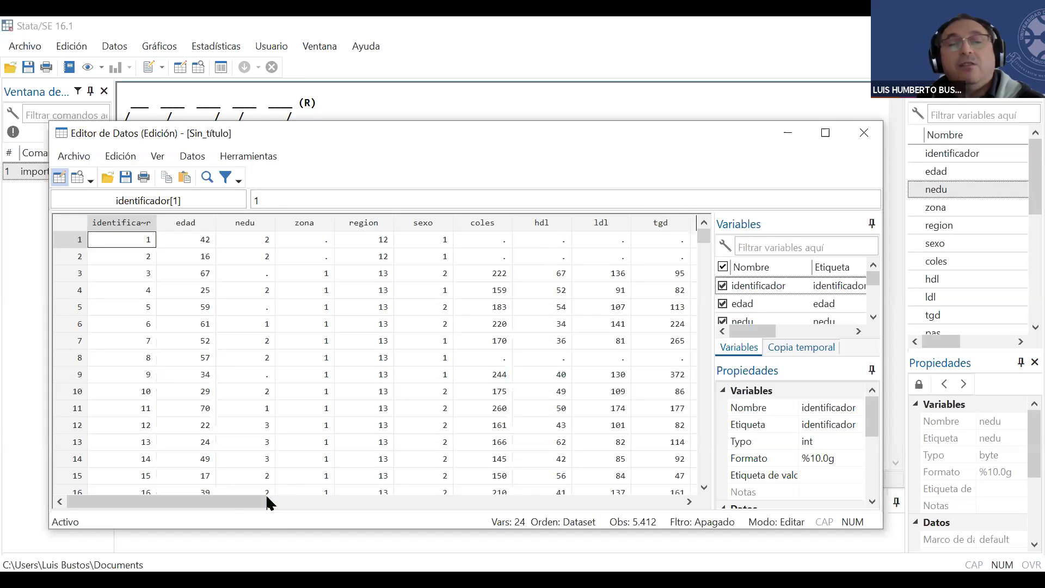
drag(236, 499, 375, 499)
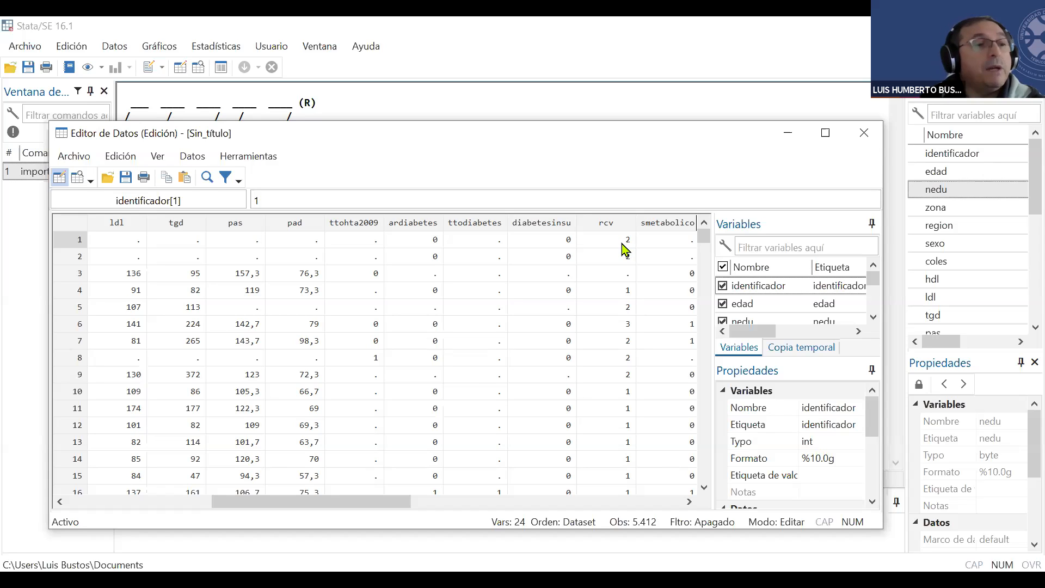
drag(366, 506, 182, 483)
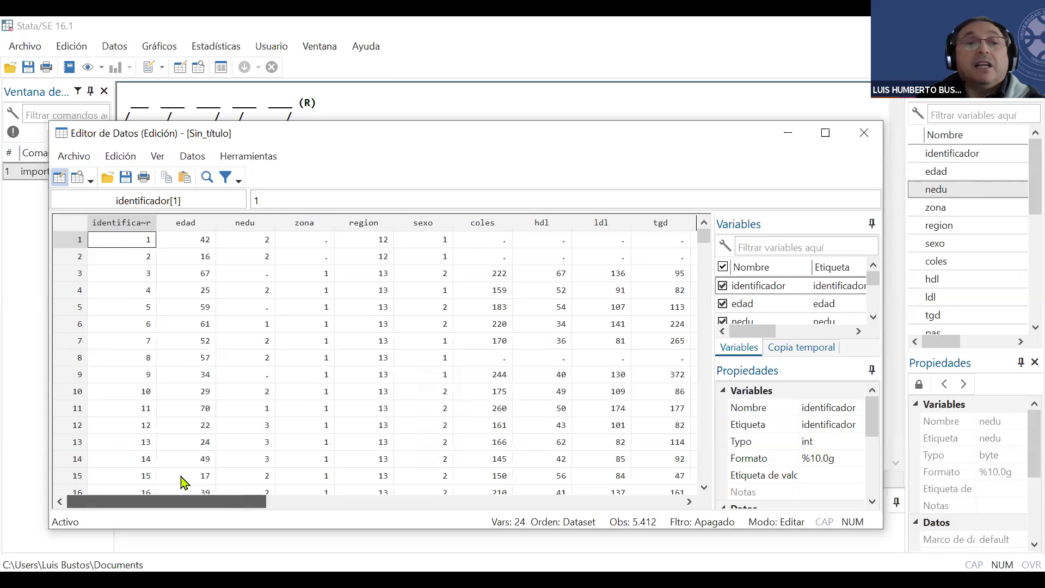
click(72, 276)
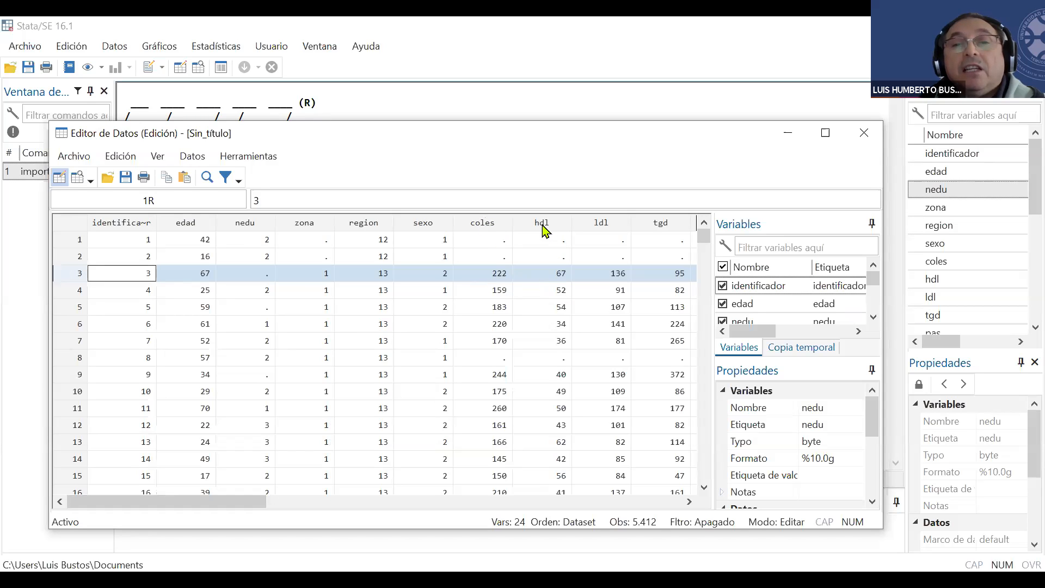
drag(254, 499, 306, 510)
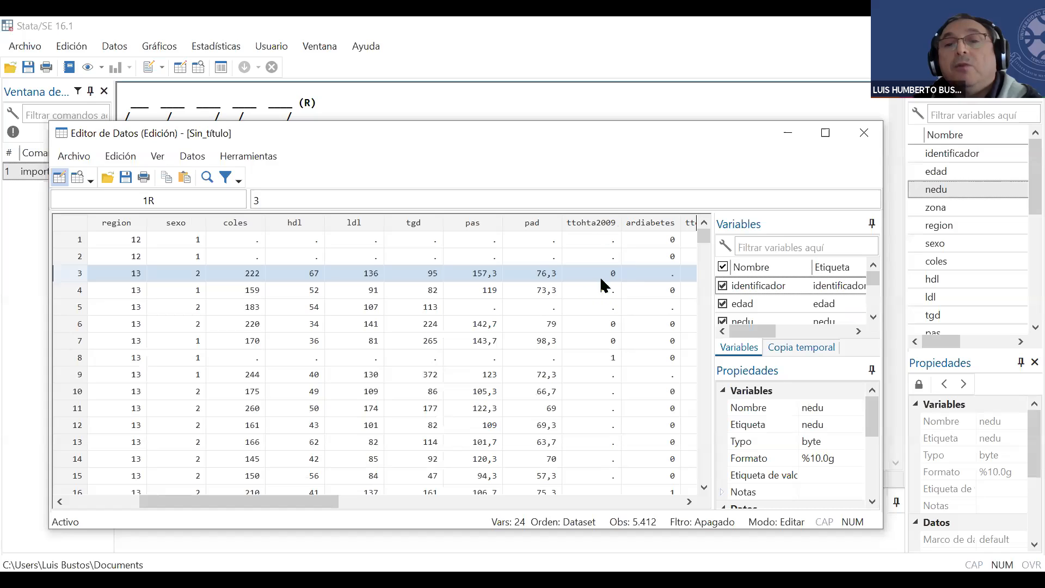
drag(313, 501, 552, 518)
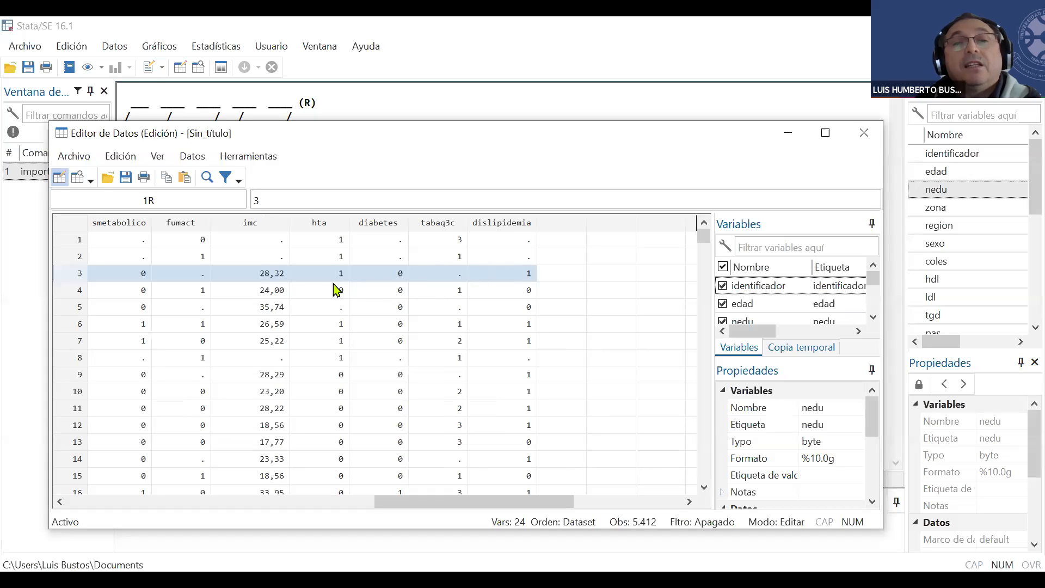
drag(528, 503, 229, 495)
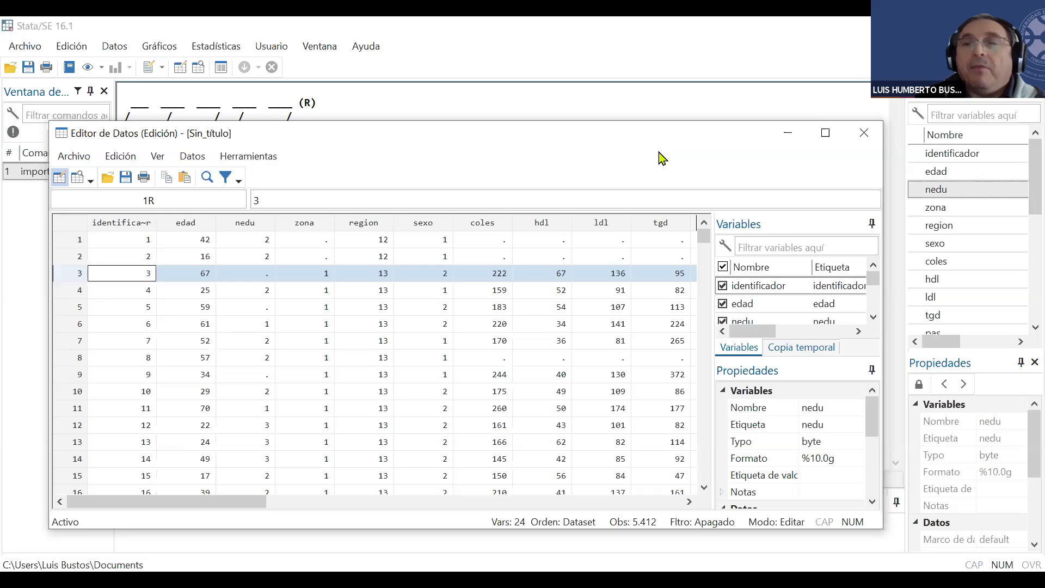
click(864, 133)
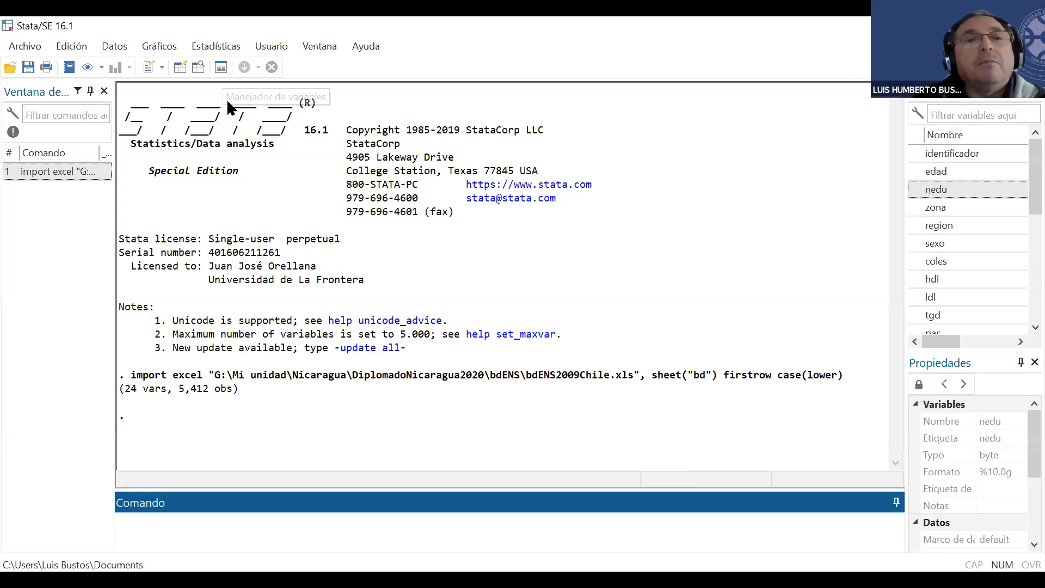
Open the Variables Manager and review the properties of identificador and edad.
click(221, 68)
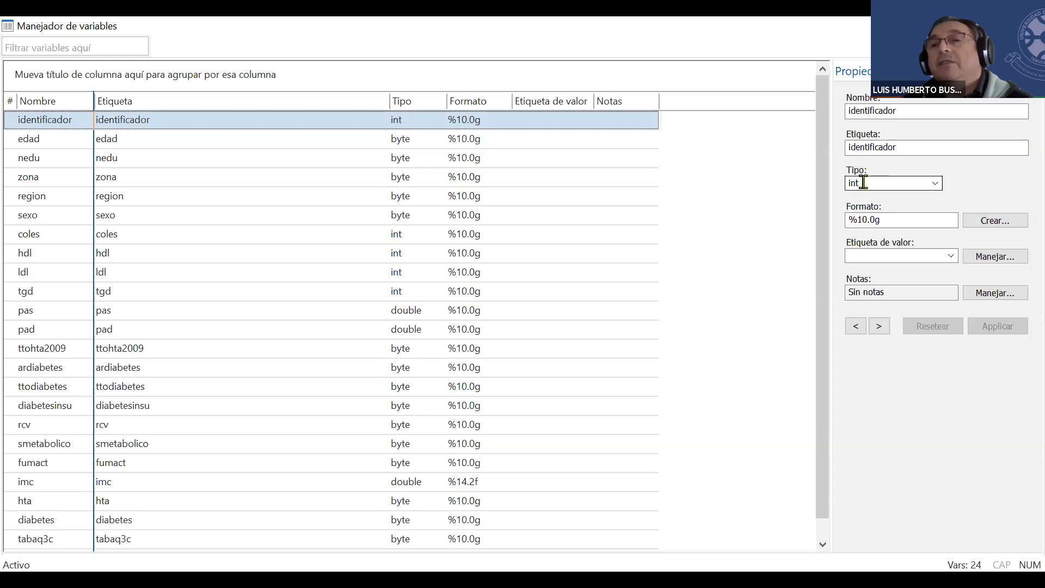
click(864, 225)
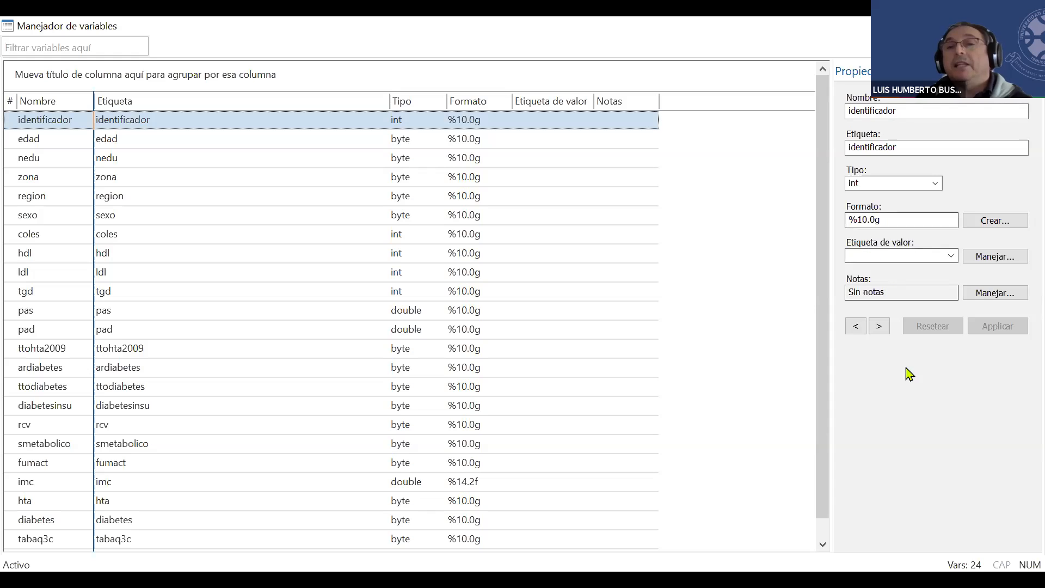
click(29, 140)
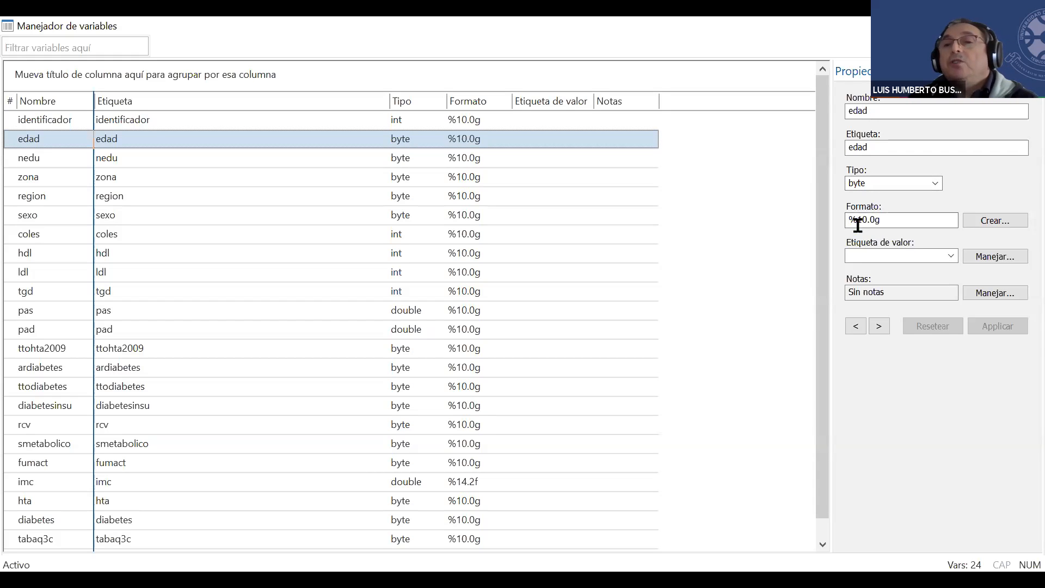
Try to change the variable label of nedu to Nivel educacional.
click(34, 158)
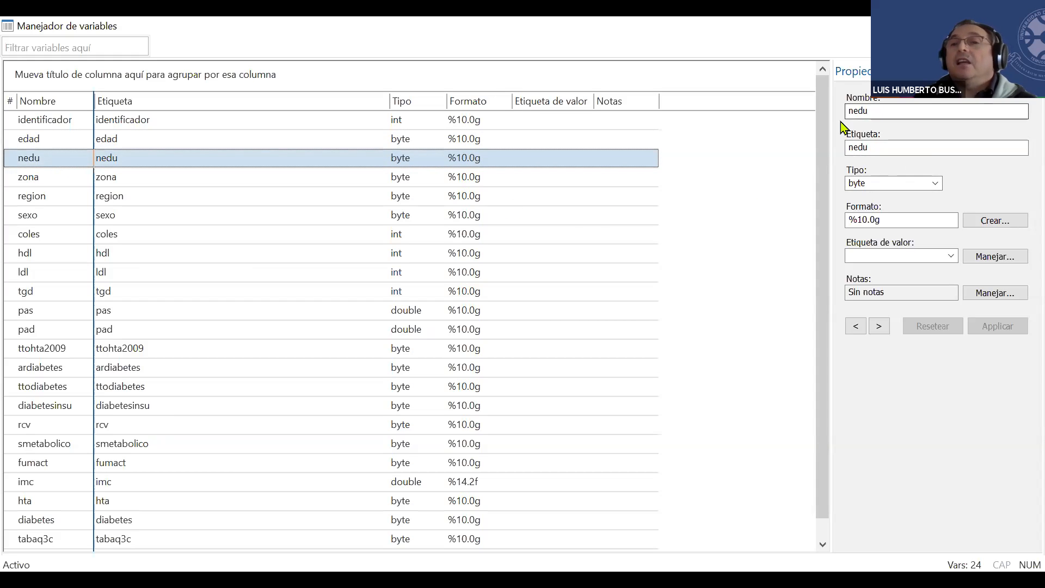
click(882, 146)
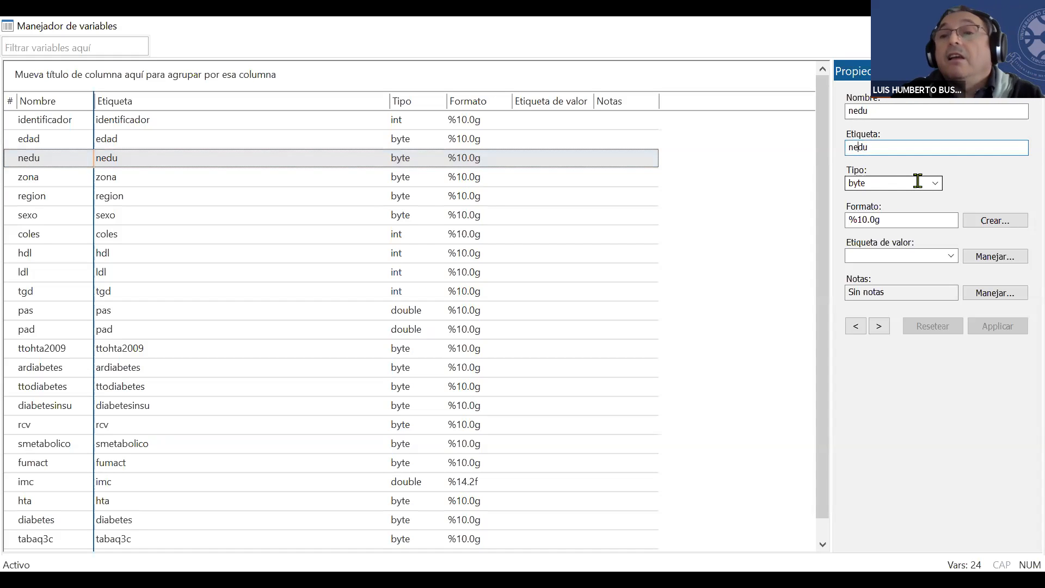
key(Home)
key(Delete)
text(Nive)
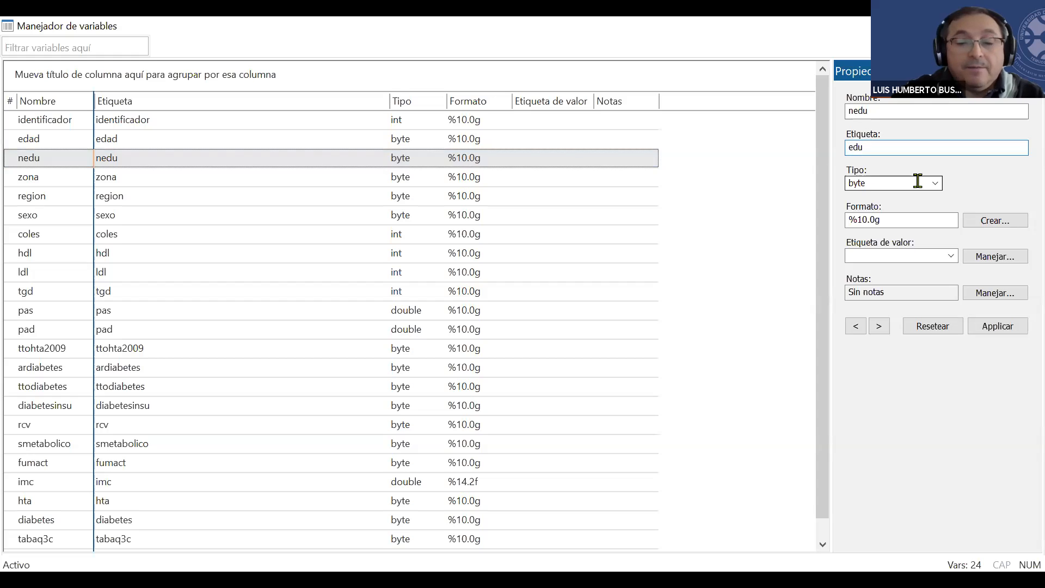
text(l)
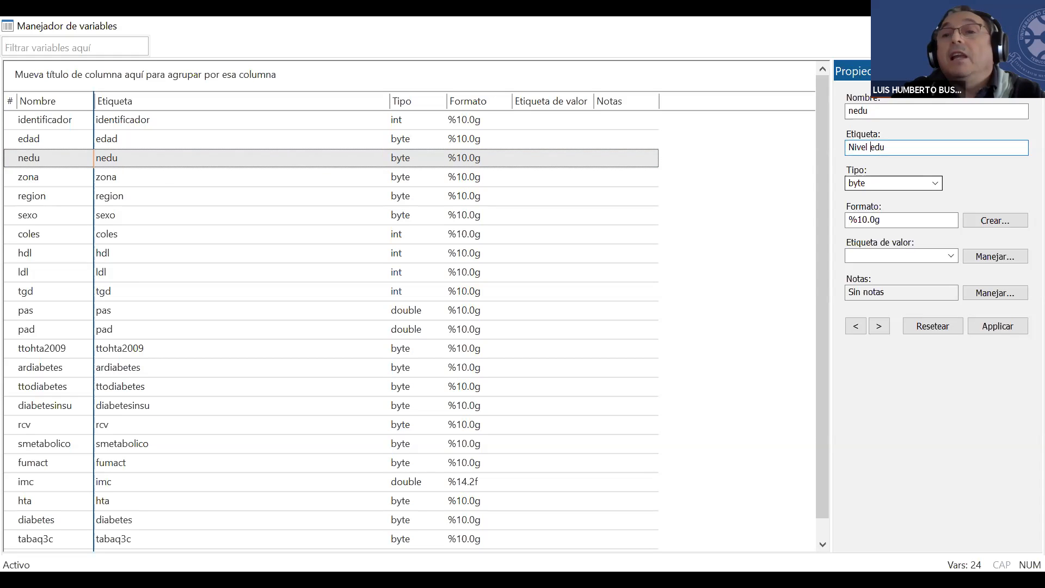
key(Right)
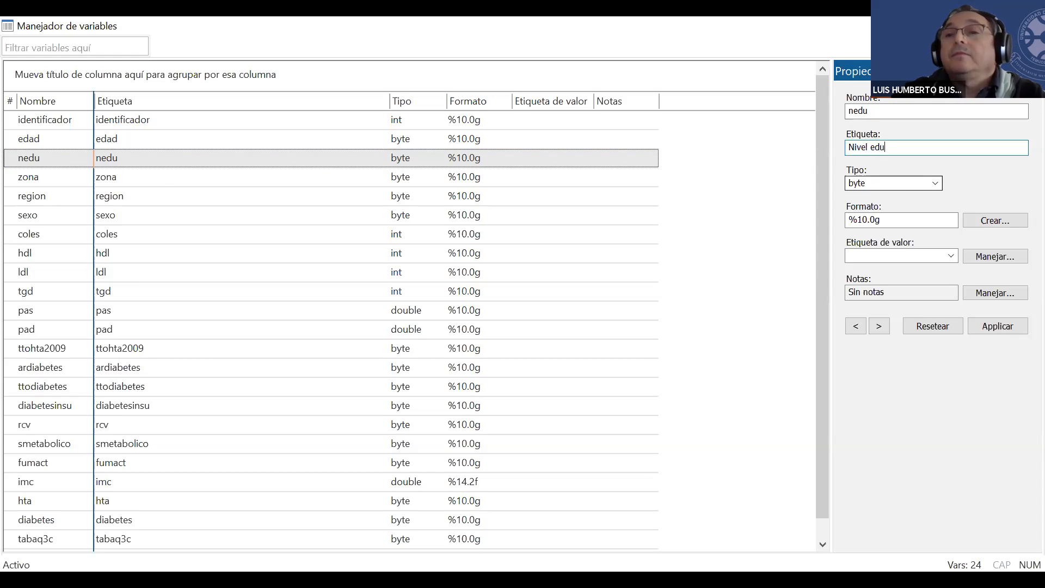
text(cacional)
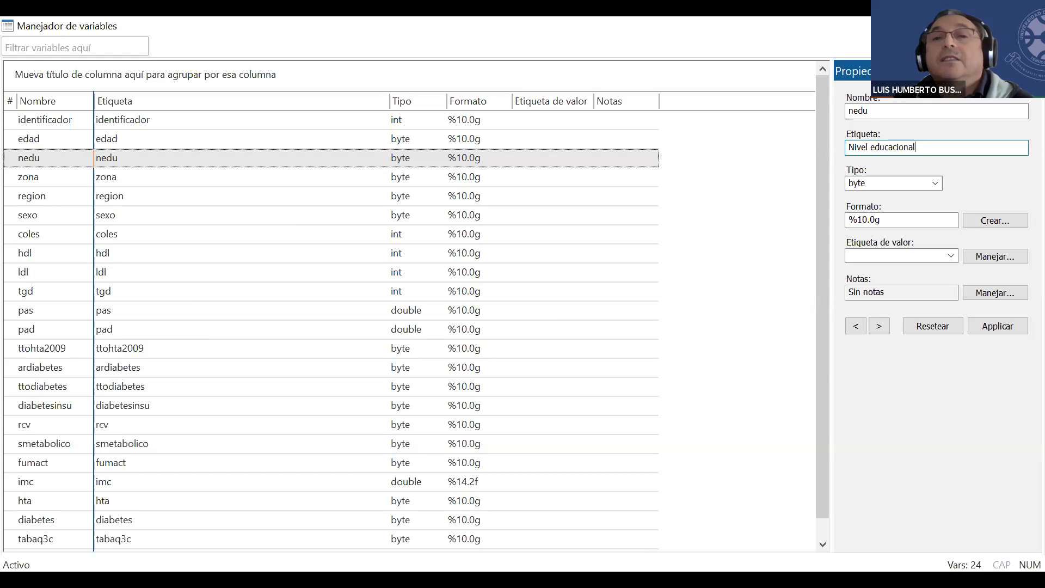
Switch to the main Stata window and reopen the Variables Manager.
key(alt+Tab)
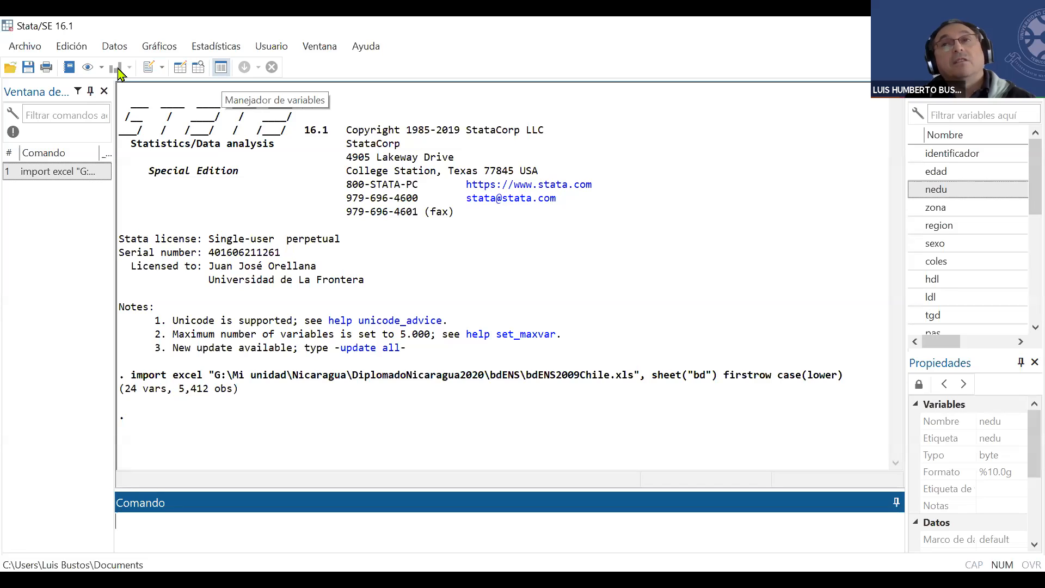
click(221, 68)
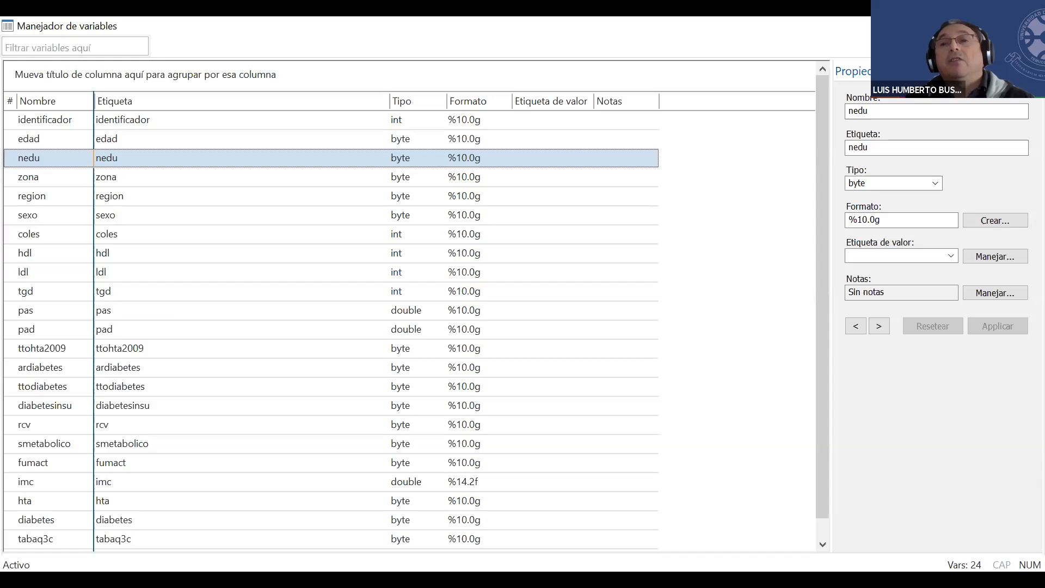
click(587, 521)
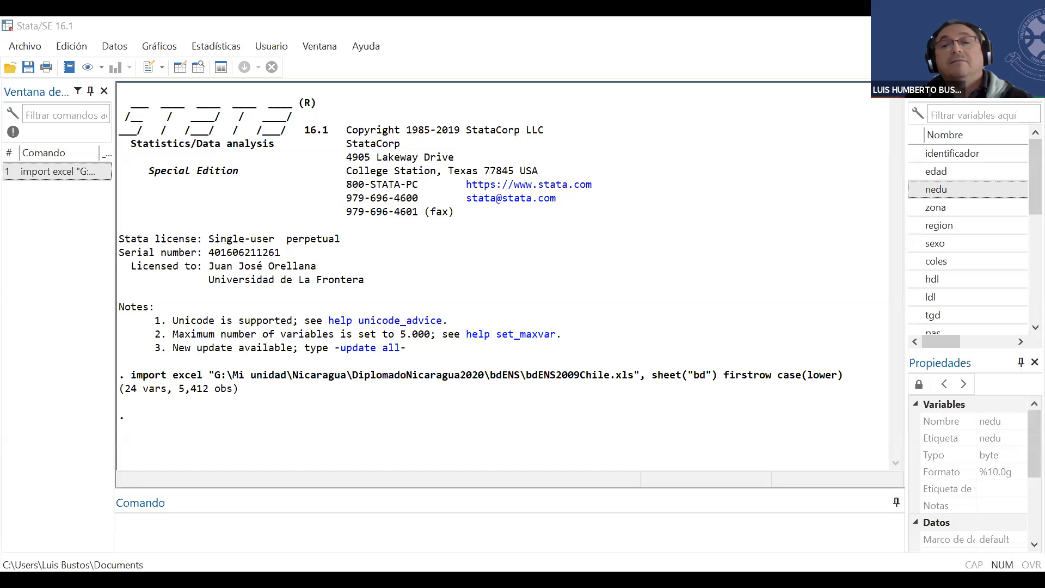
click(560, 447)
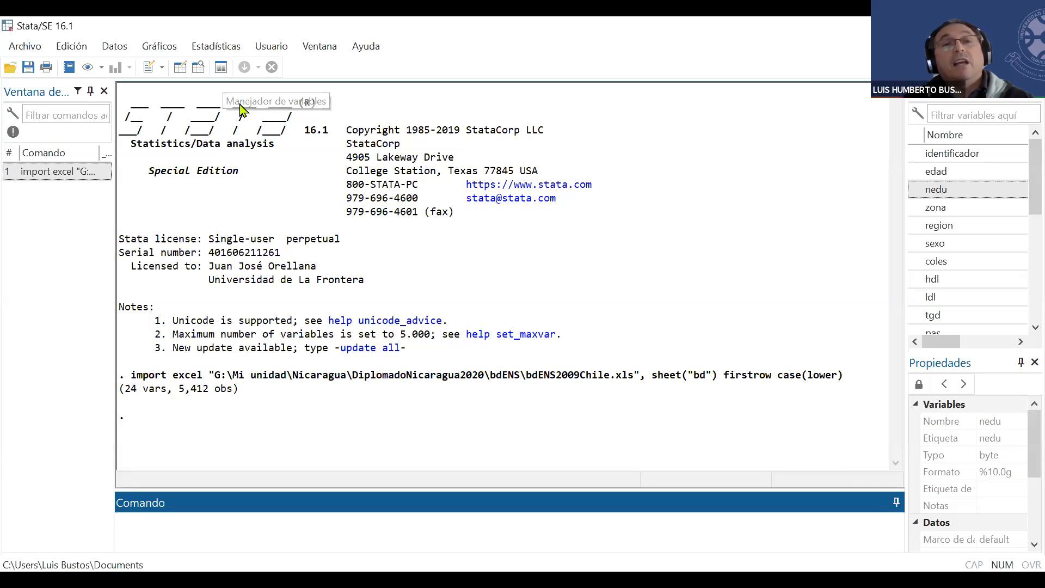
key(alt+Tab)
Set the variable label of nedu to Nivel educacional, applying the change while opening the management of value labels.
click(27, 163)
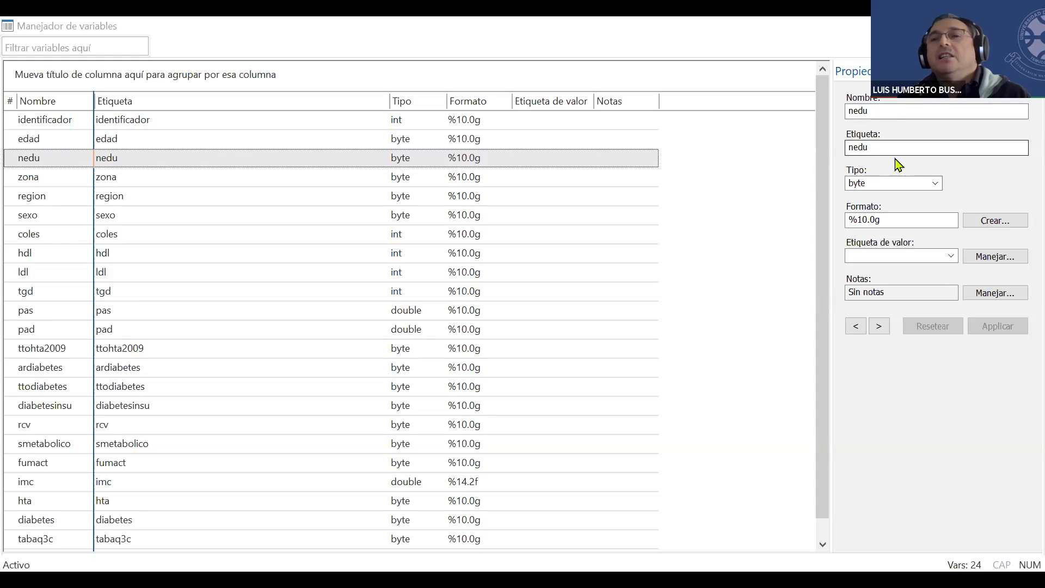
double_click(877, 147)
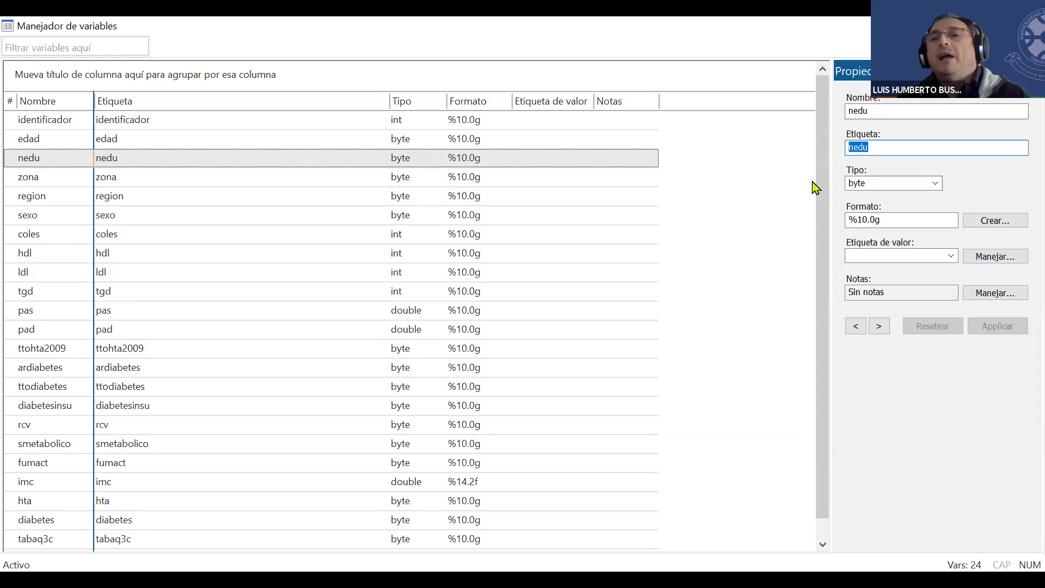
text(Ni)
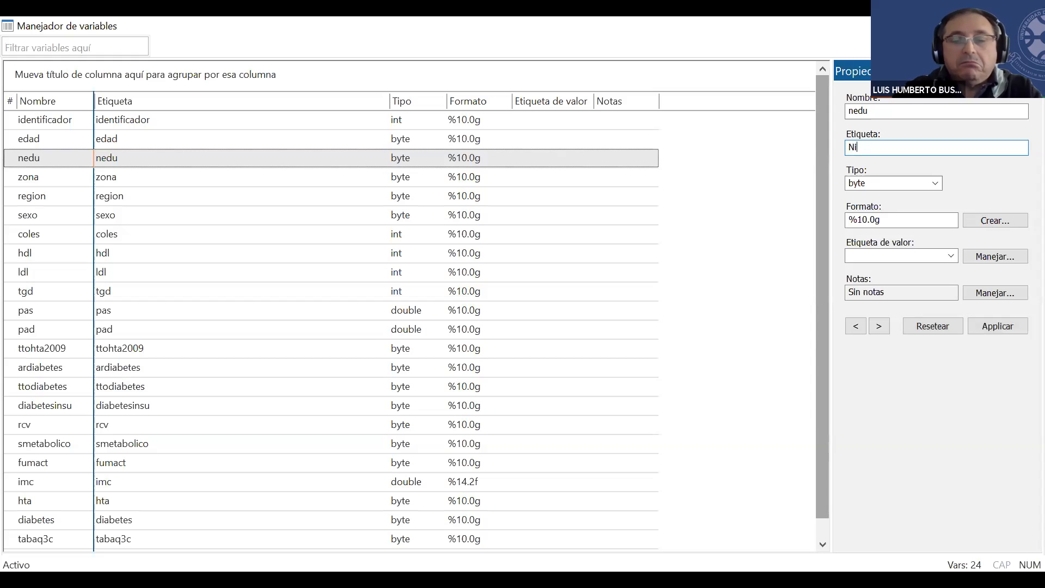
text(vel educacional)
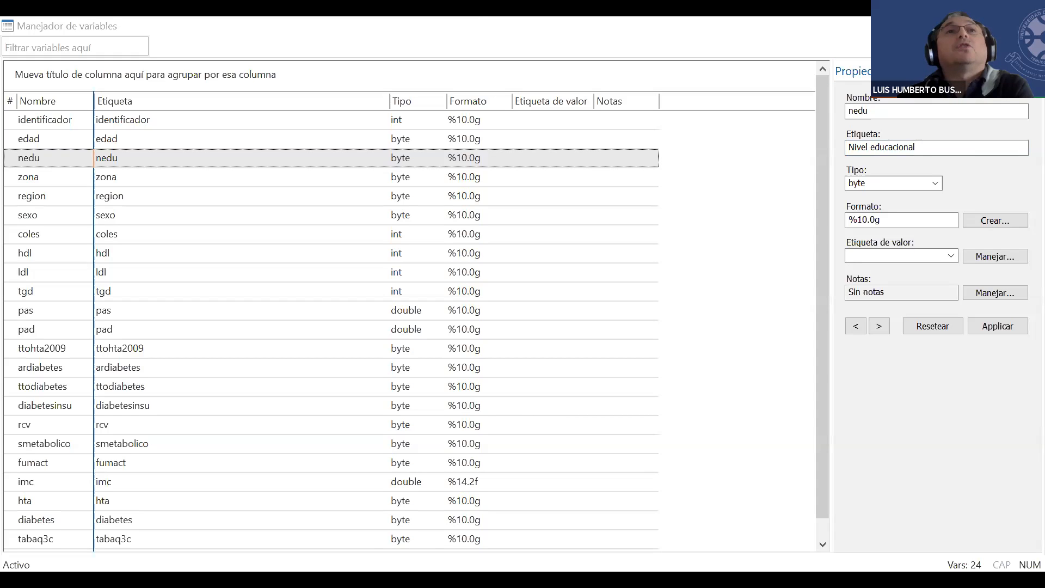
click(995, 261)
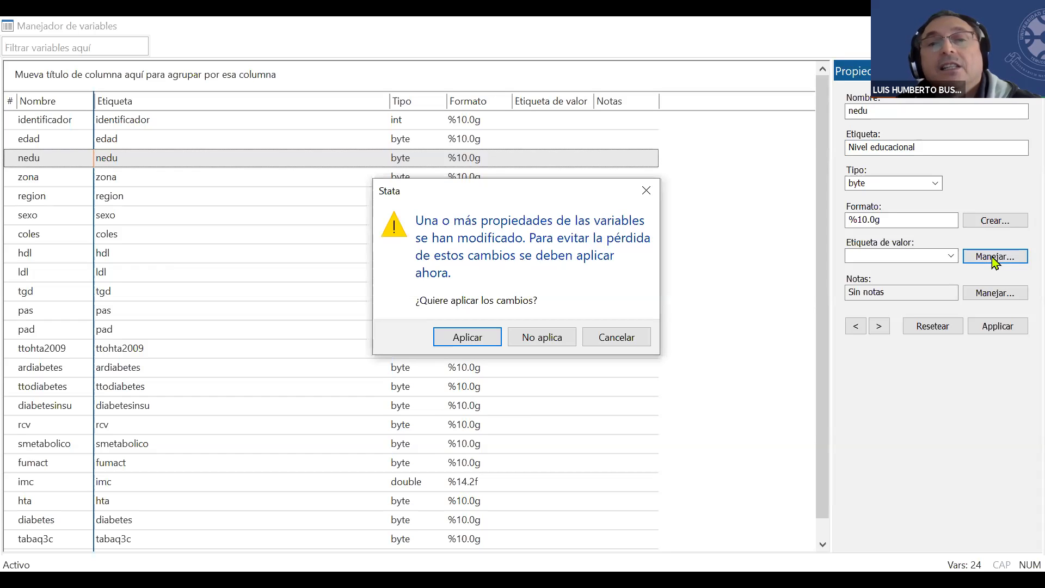
click(459, 340)
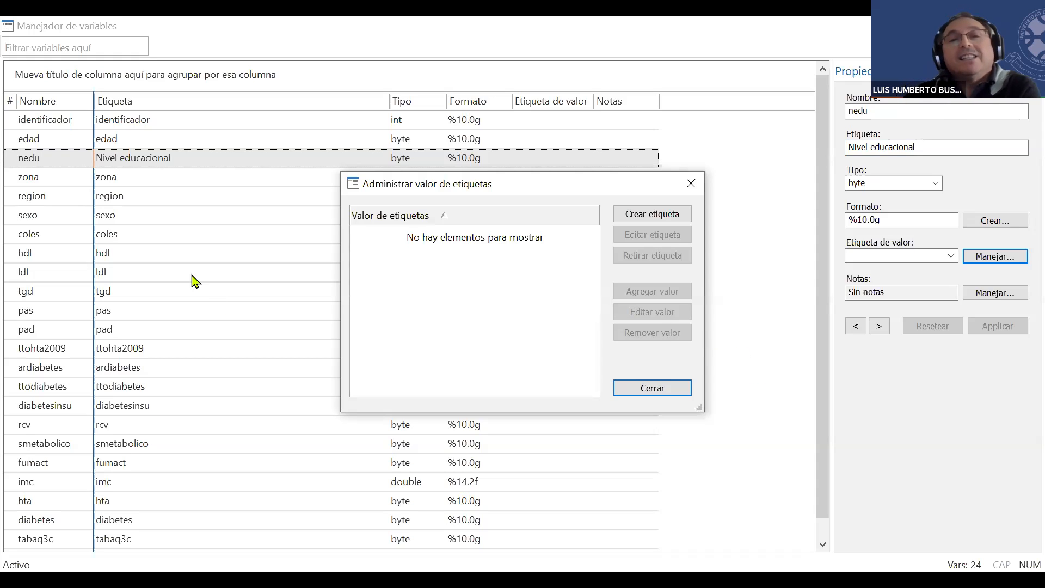
Create a value label named educacion and add value 1 with the label Basico.
click(648, 214)
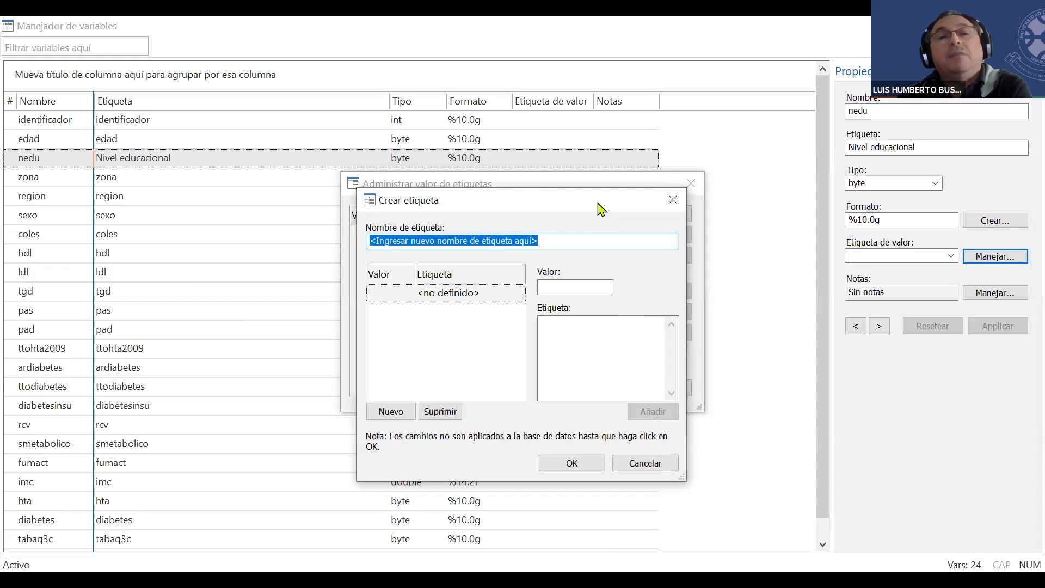
drag(600, 209, 572, 159)
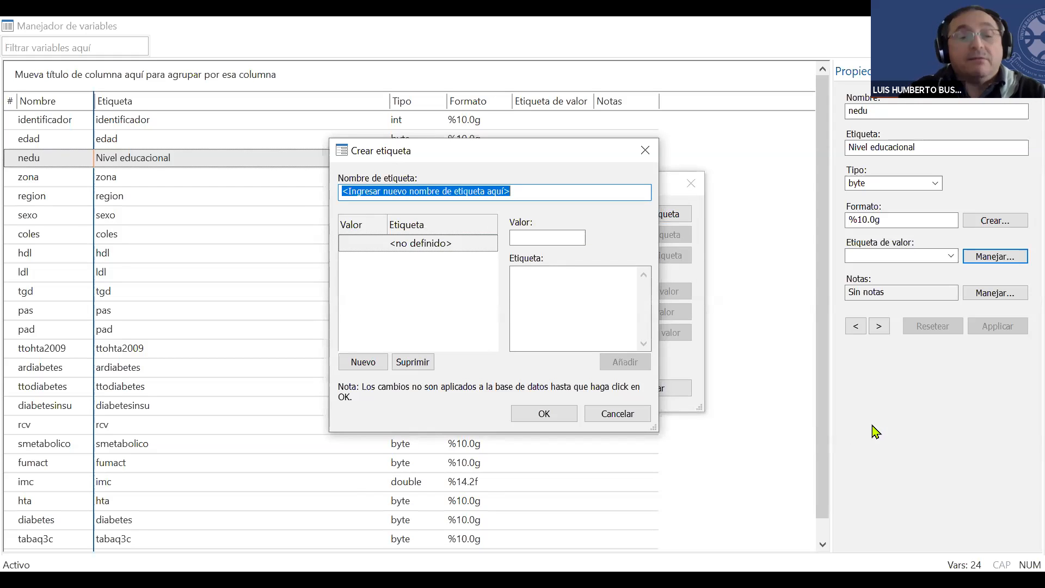
text(educacion)
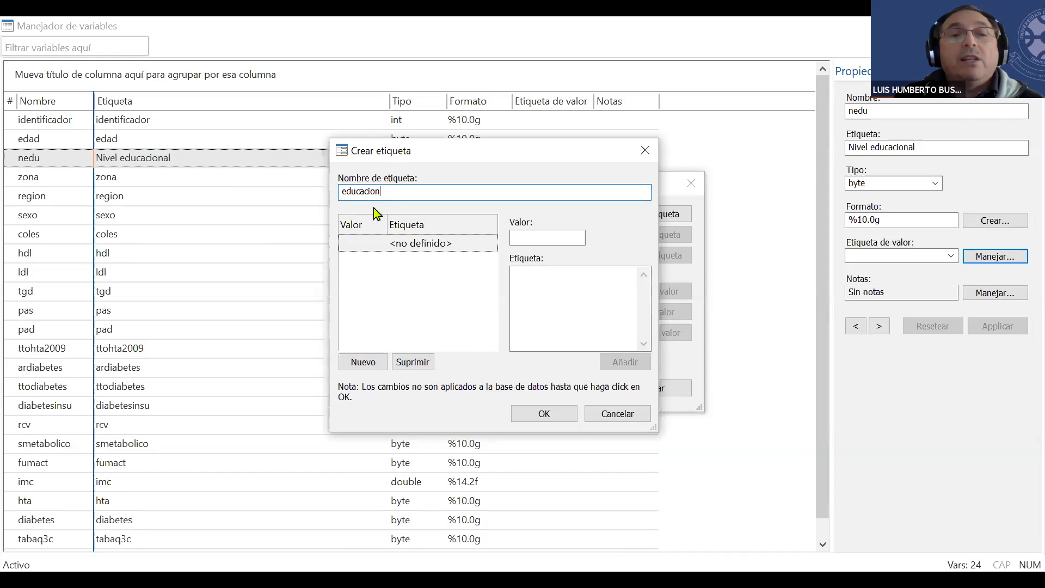
click(541, 239)
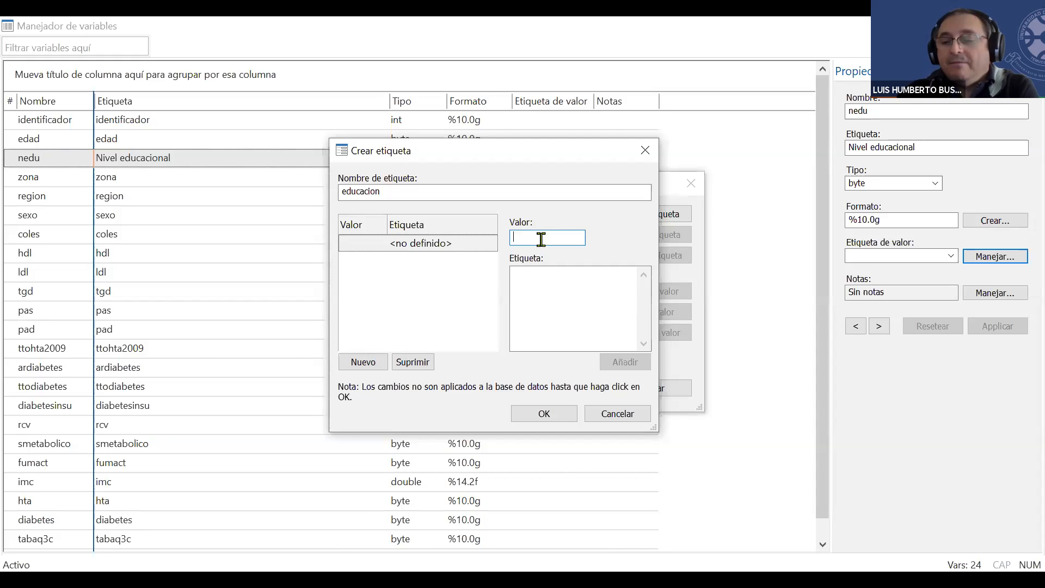
text(1)
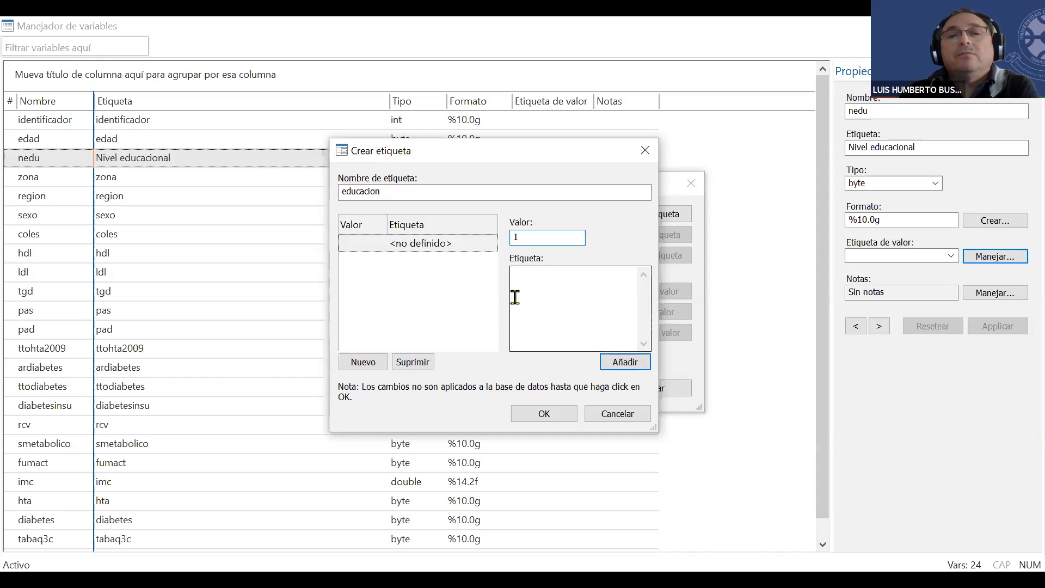
click(530, 279)
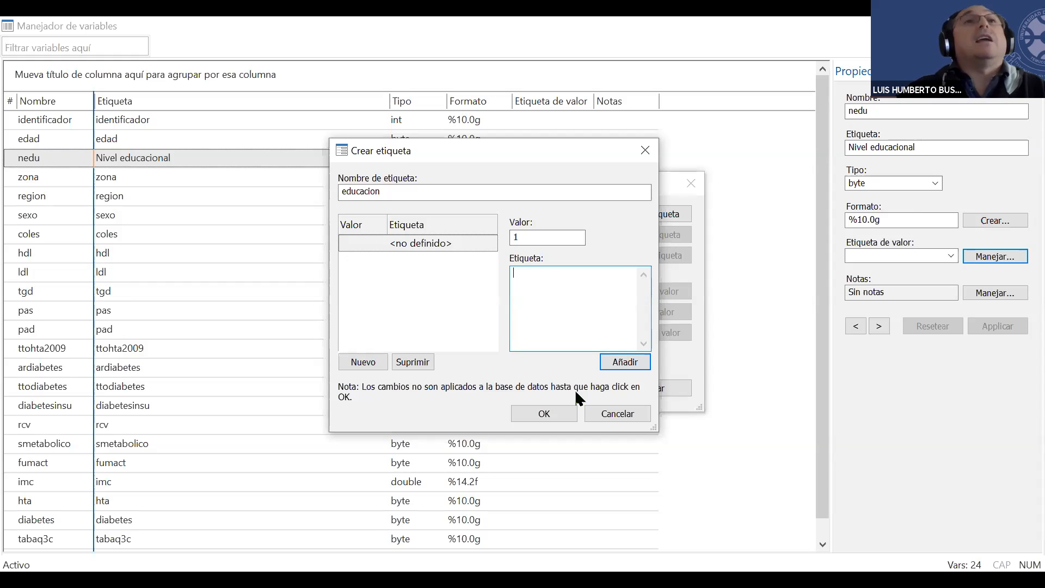
text(Basico)
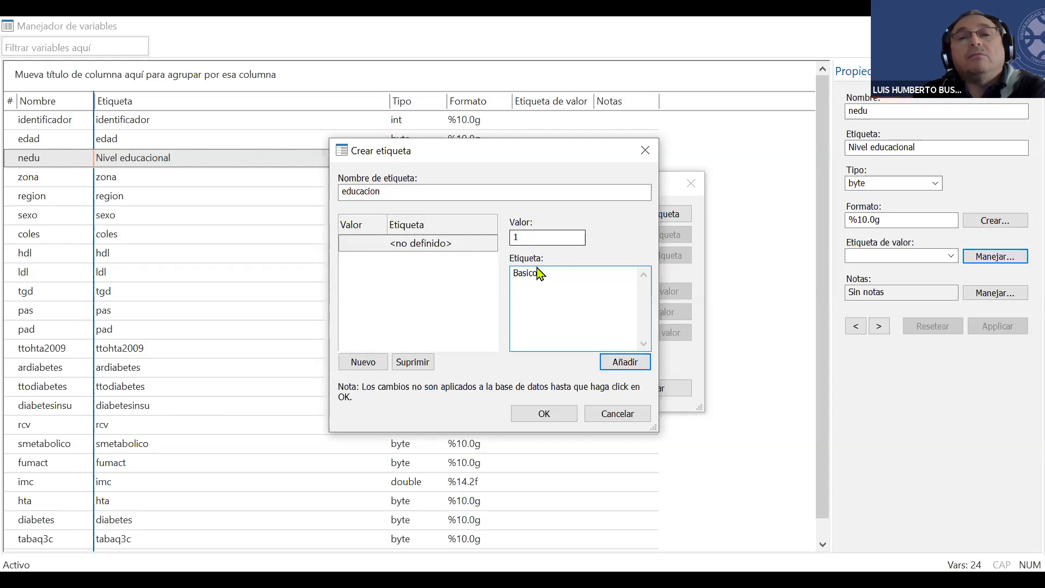
click(626, 364)
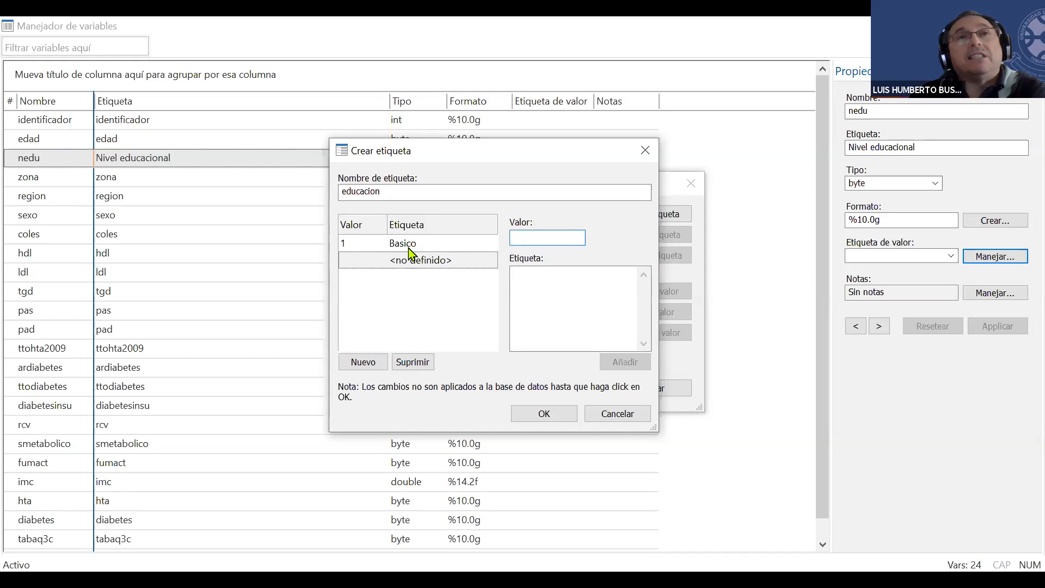
Add value 2 as Medio and value 3 as Superior to the educacion value label.
text(2)
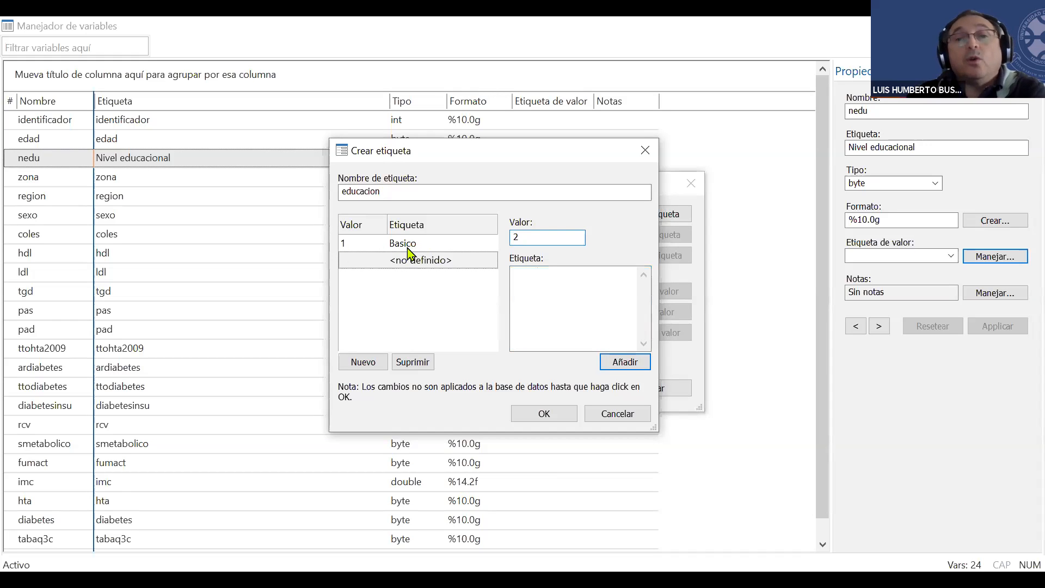
click(557, 275)
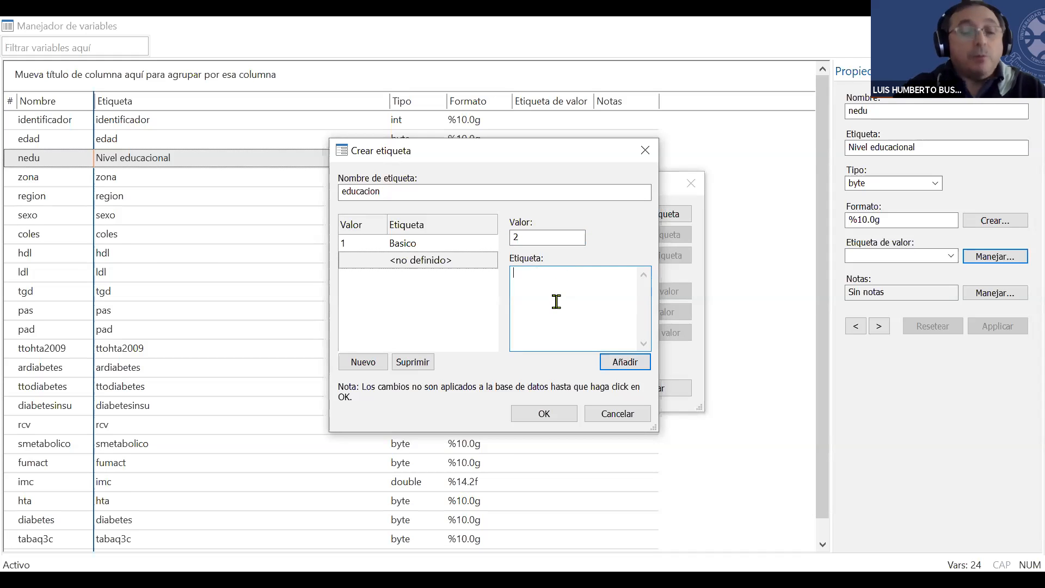
text(Medio)
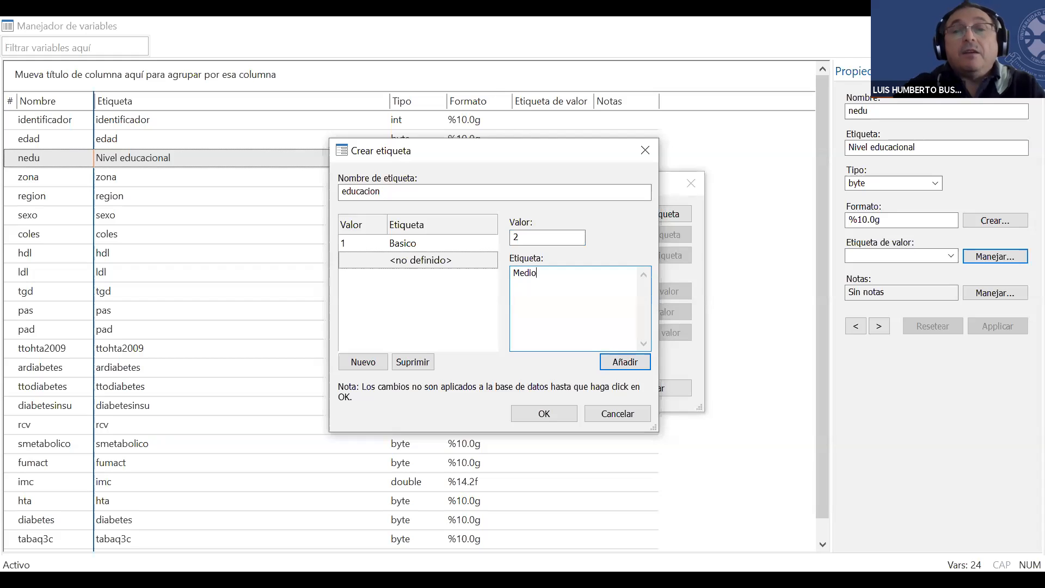
key(Return)
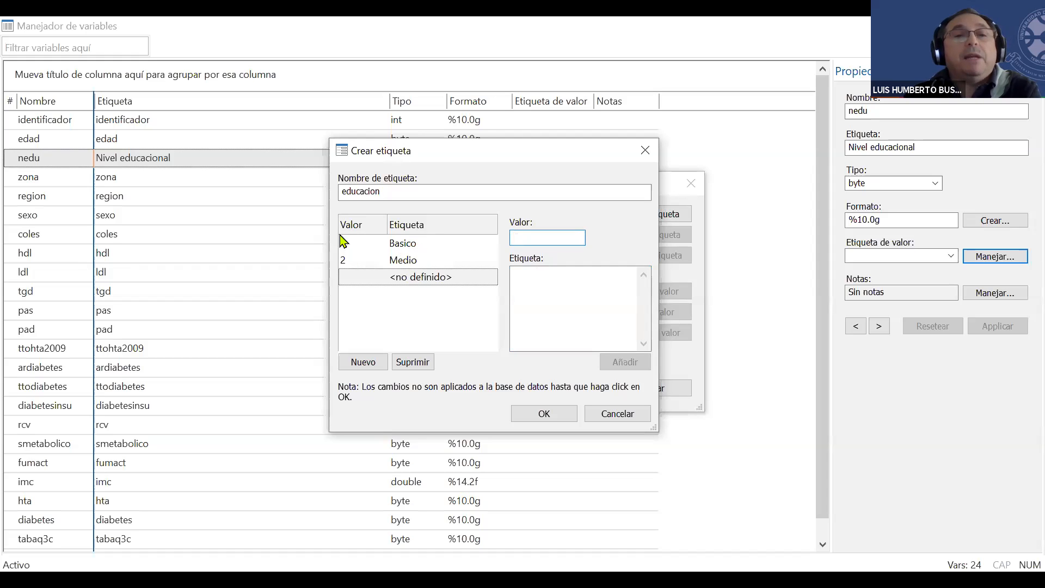
text(3)
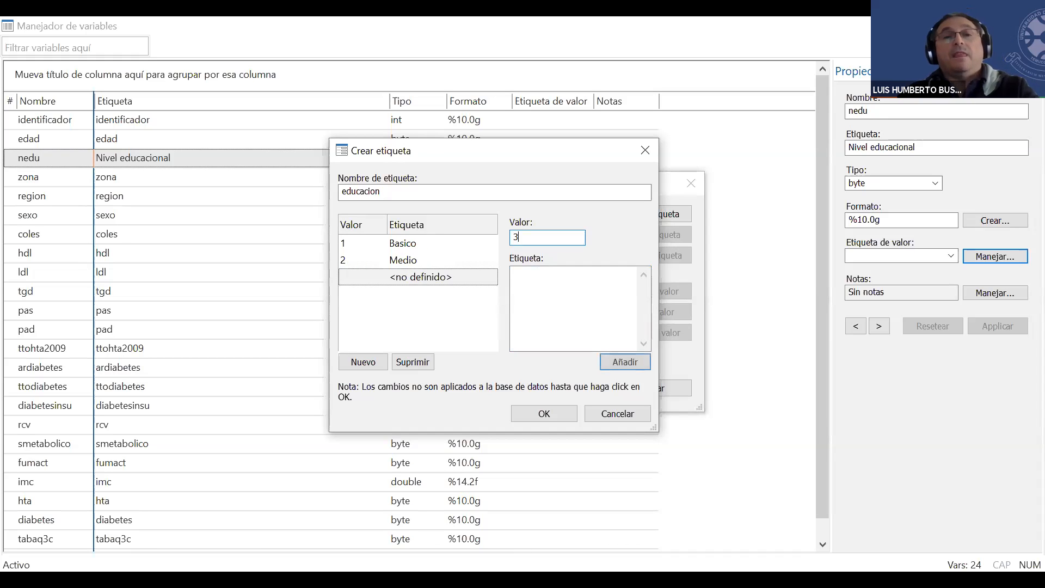
key(Tab)
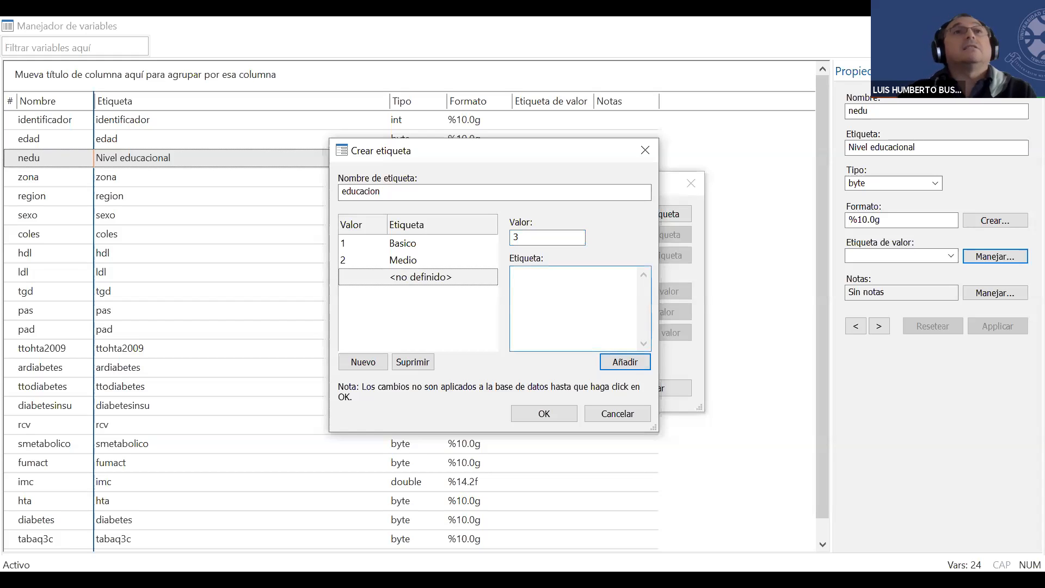
text(Spe)
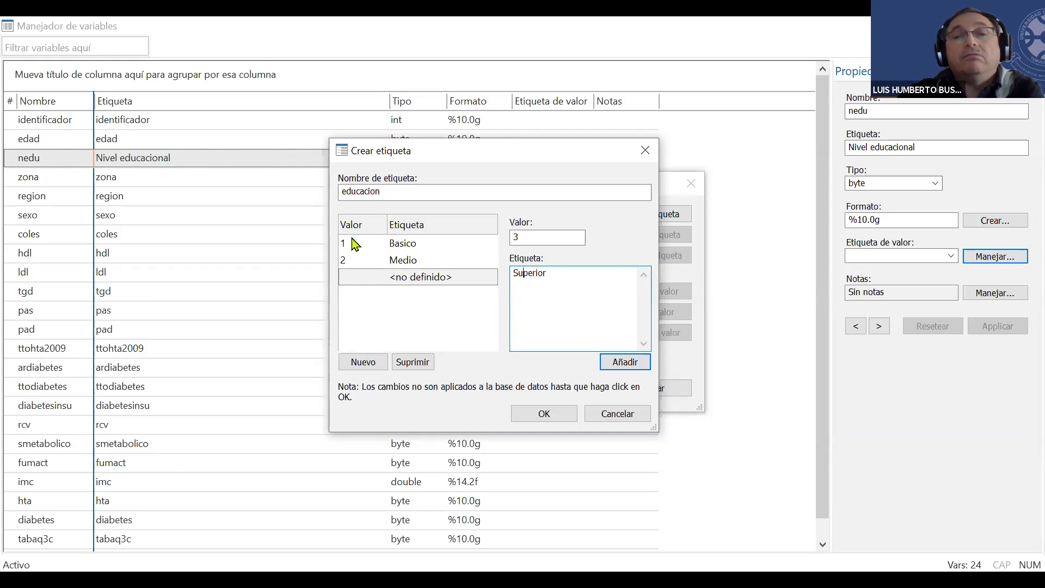
click(621, 363)
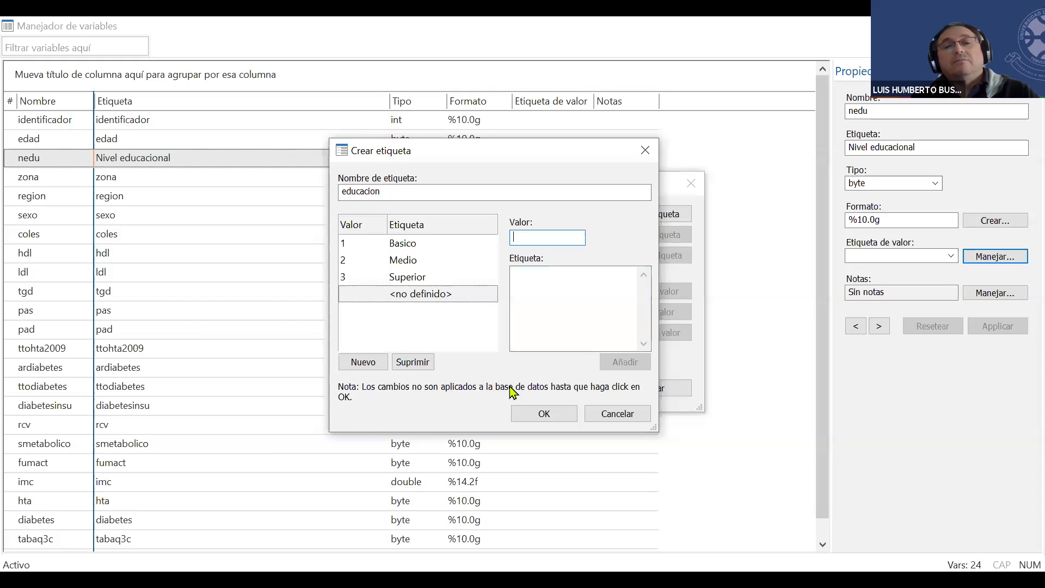
Save the educacion value label and inspect its list of values.
click(544, 415)
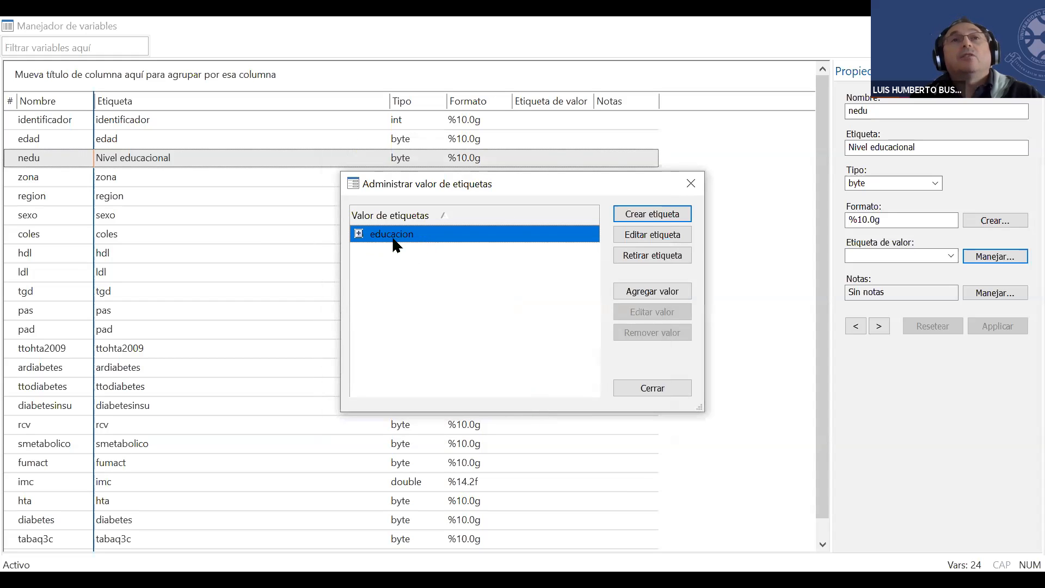
click(358, 235)
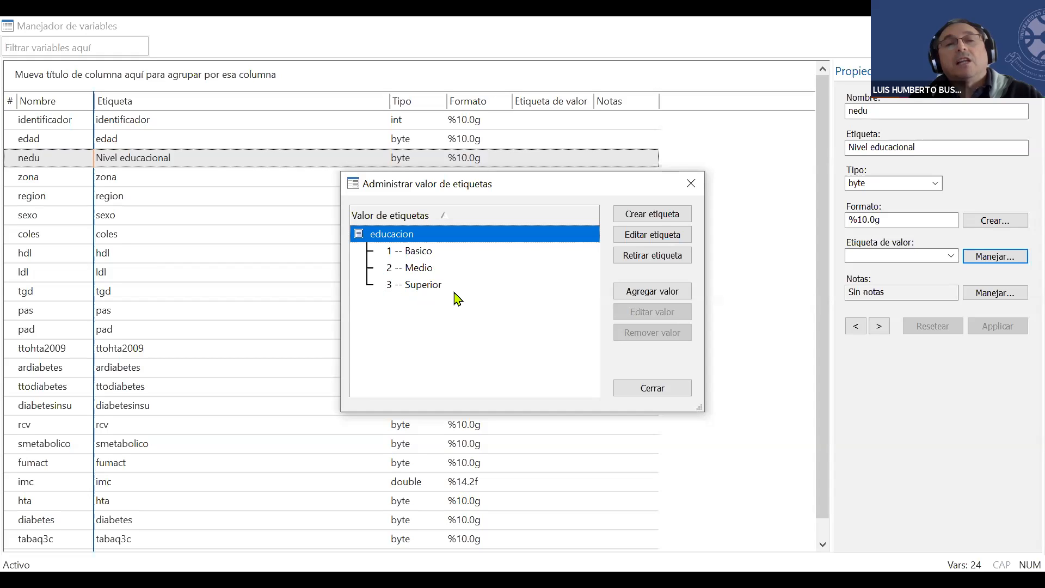
click(358, 235)
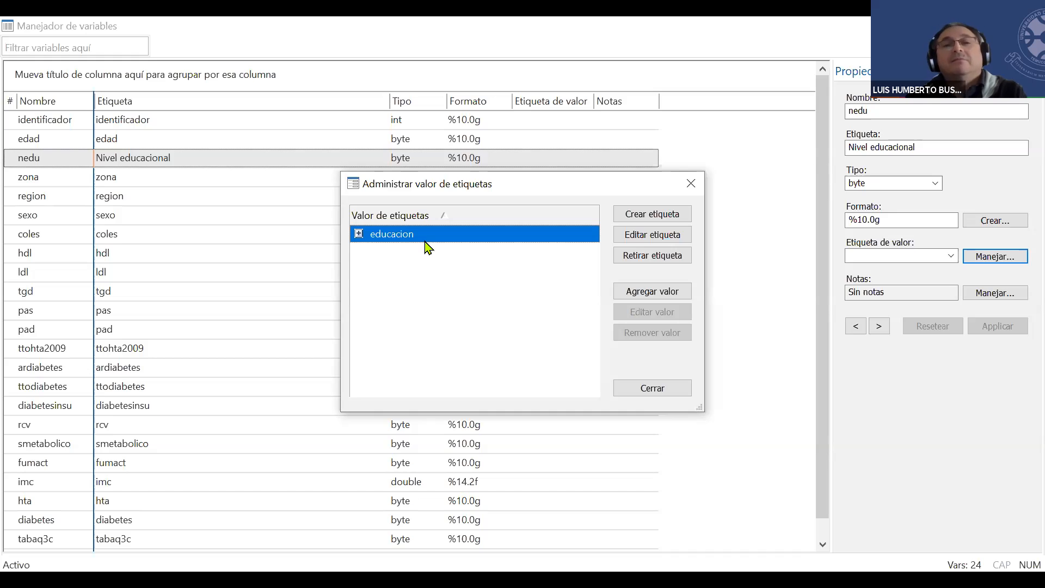
Close the value label manager, assign the educacion value label to nedu and apply the change.
click(658, 391)
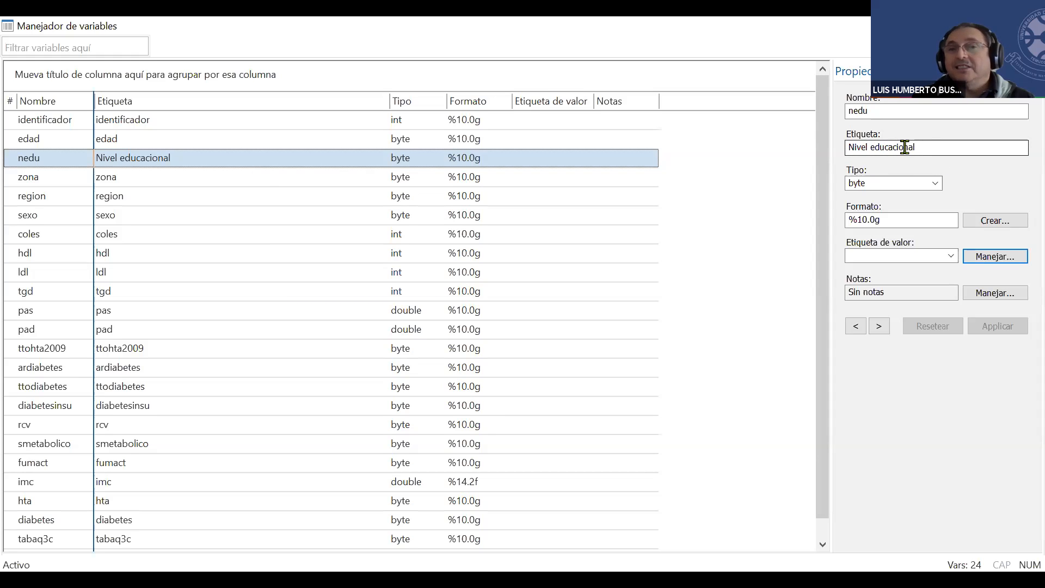
click(954, 257)
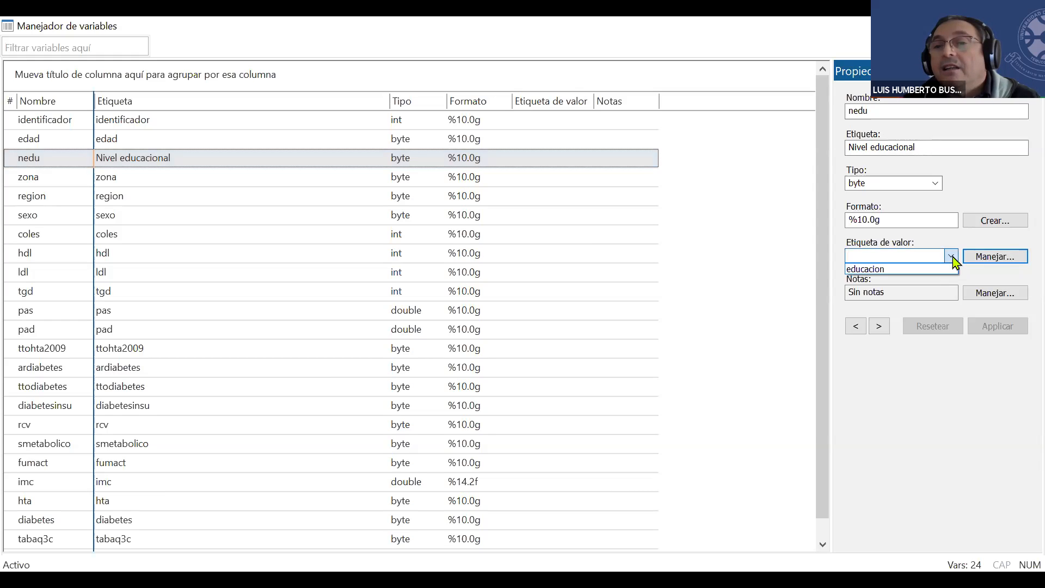
click(868, 270)
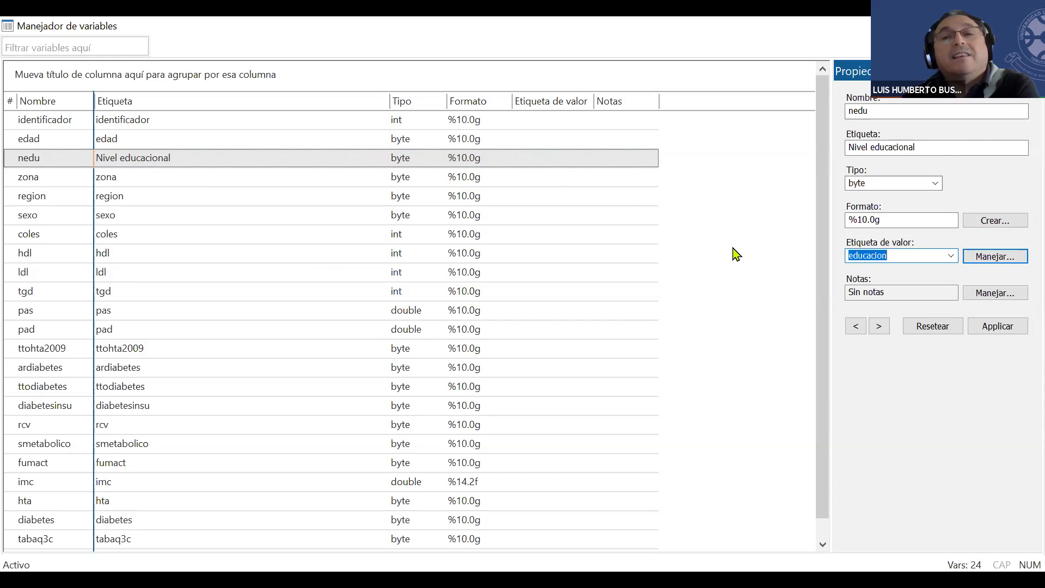
click(1006, 329)
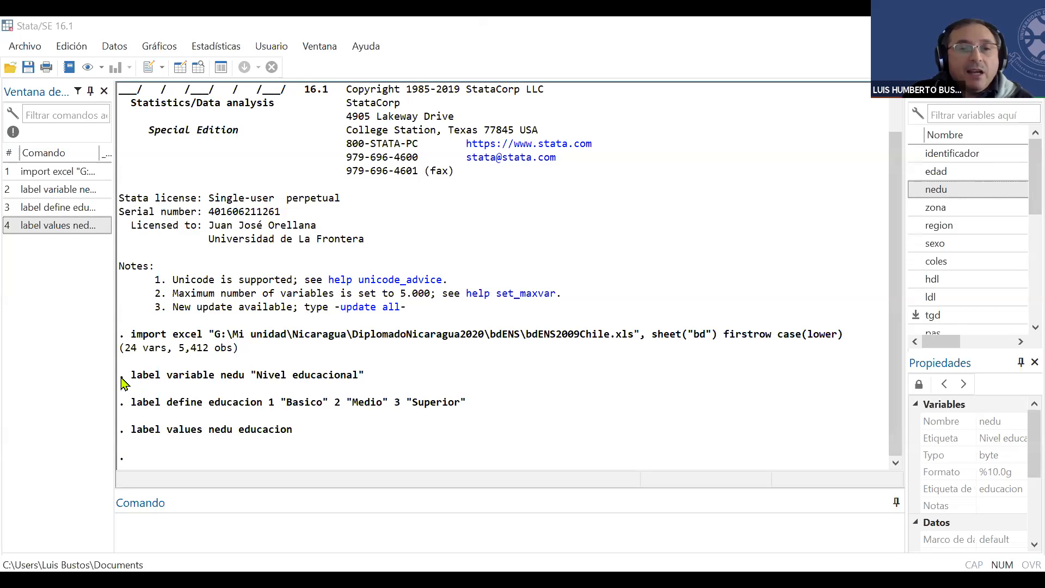
Copy the three executed label commands for nedu and educacion from the results output.
drag(122, 383, 504, 443)
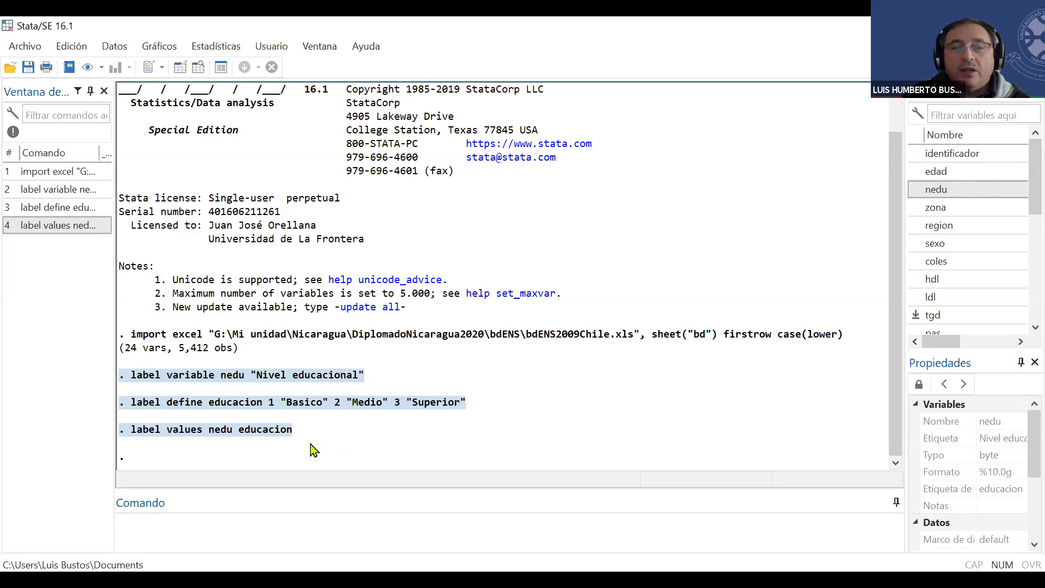
right_click(219, 401)
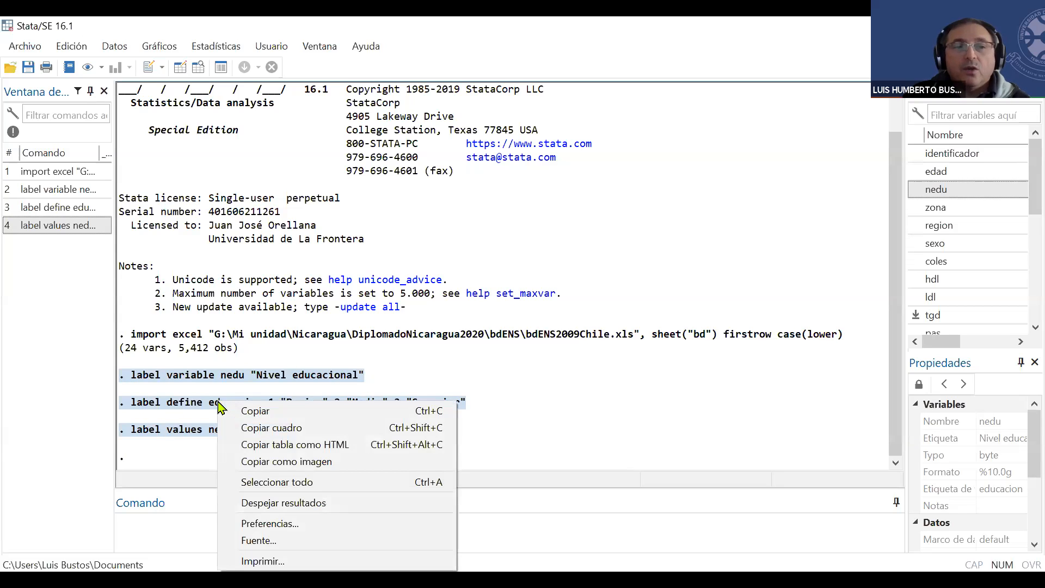
click(254, 412)
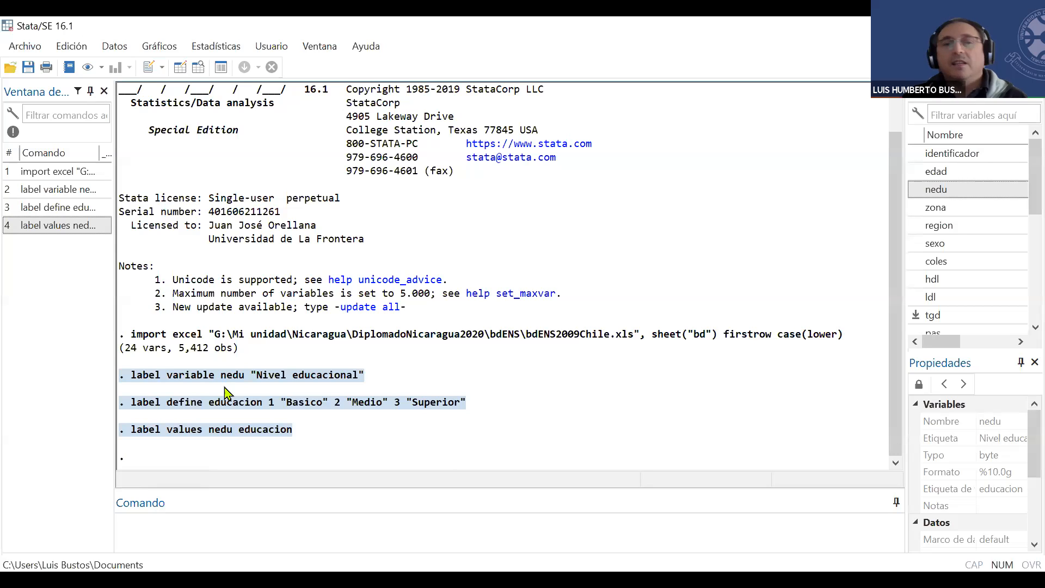
right_click(178, 375)
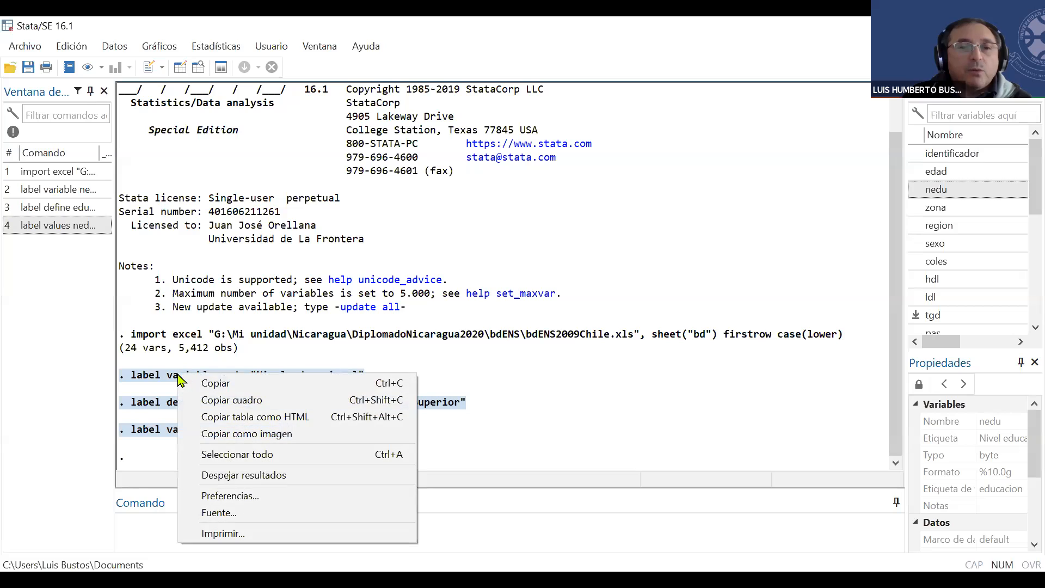
click(223, 389)
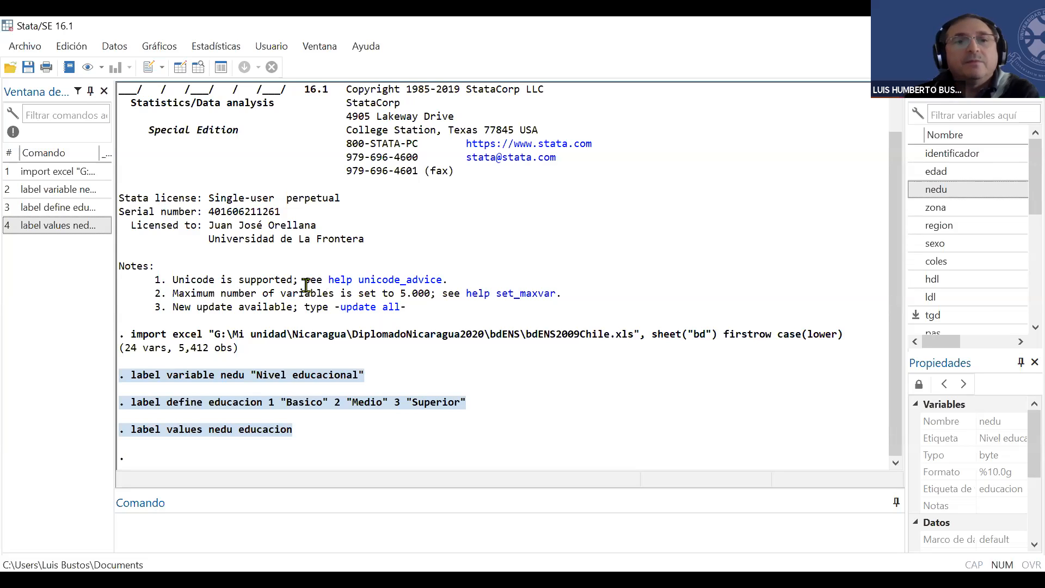
In the do-file, add the comment "*Crear etiquetas para variables y categorias" below the import command, followed by a new line.
key(alt+Tab)
click(242, 286)
key(Return)
text(*Crear etiquetas para variables)
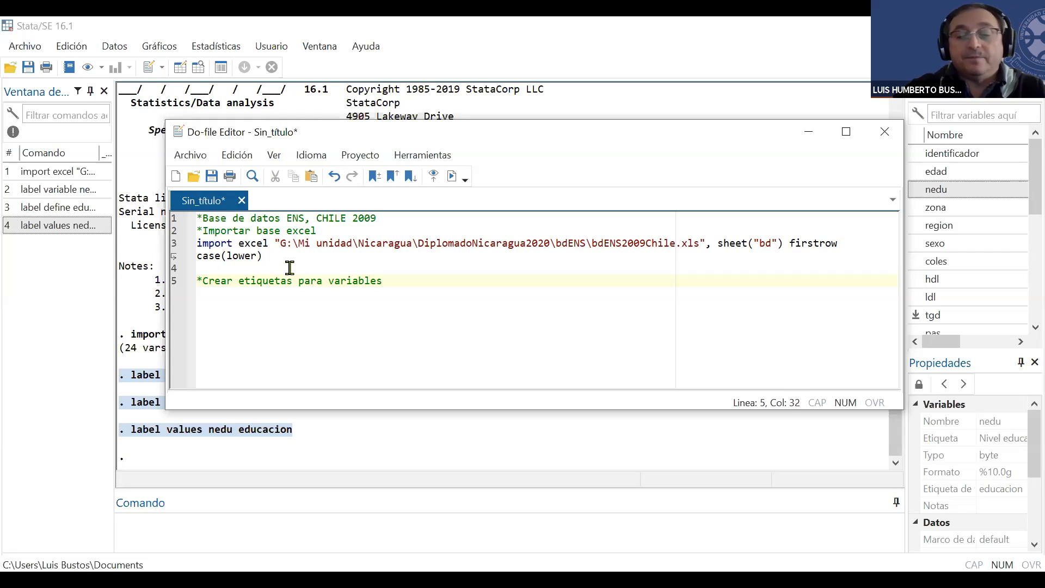
text( y )
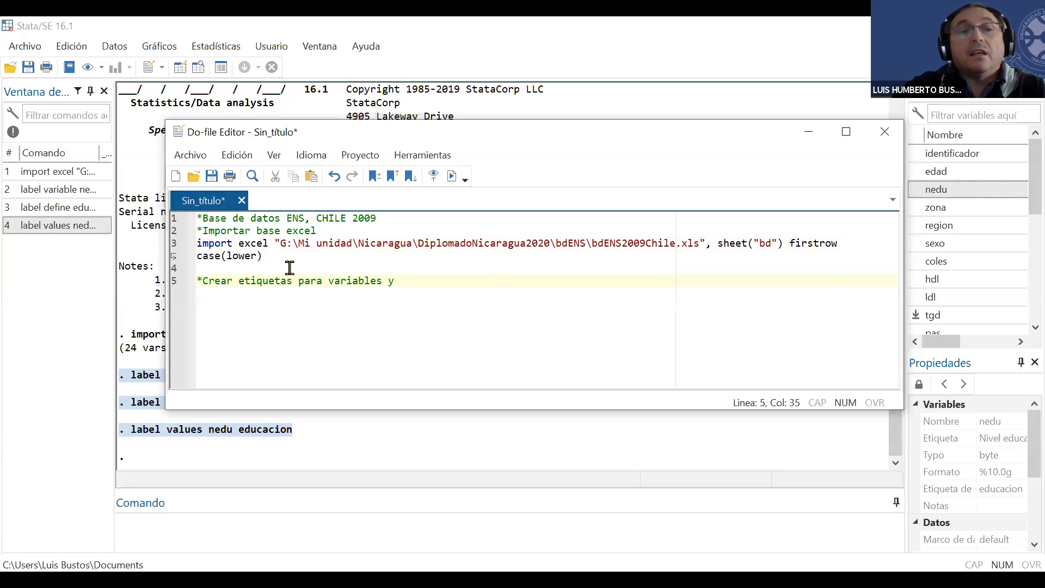
text(categ)
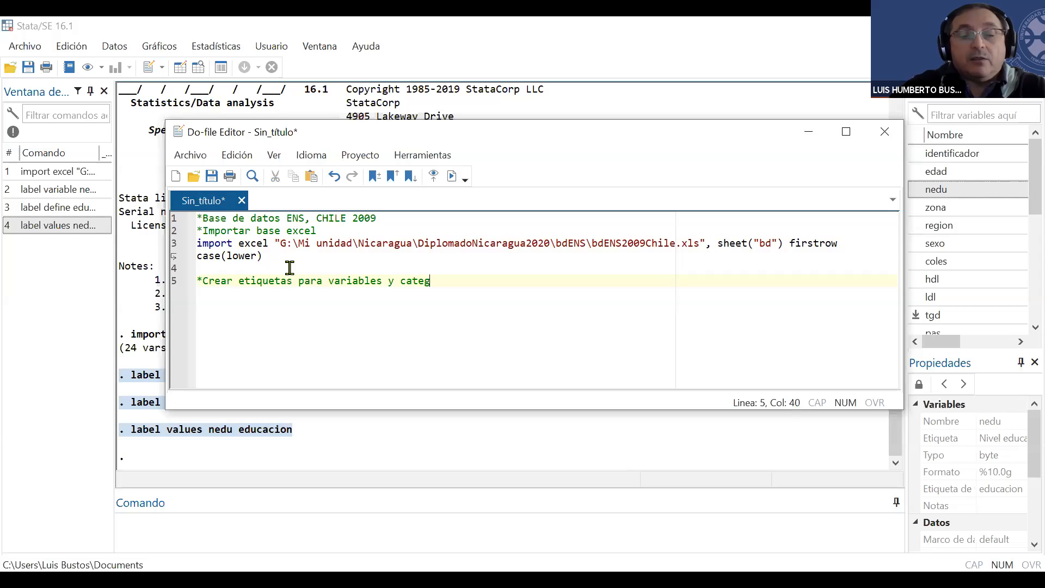
text(orias de var)
key(BackSpace)
key(BackSpace)
key(BackSpace)
key(BackSpace)
key(BackSpace)
key(BackSpace)
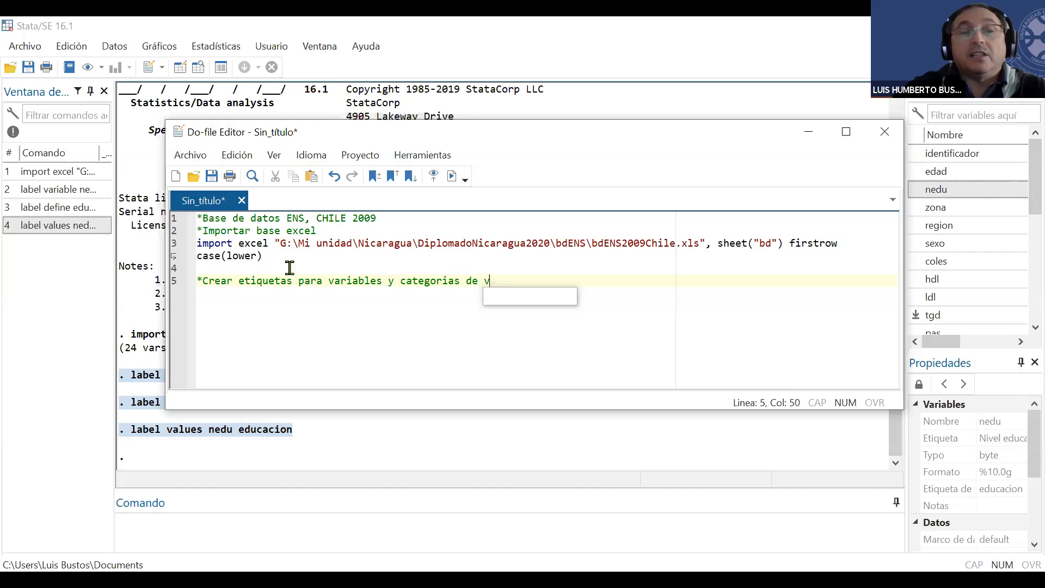
key(Return)
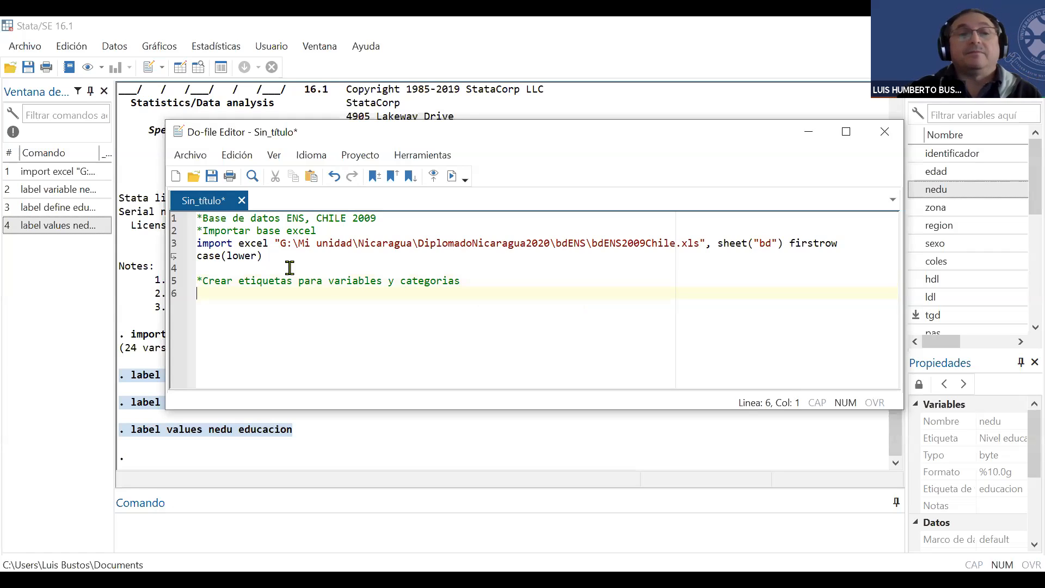
Paste the copied label commands below the comment and remove the leading dot from the label variable line.
key(ctrl+v)
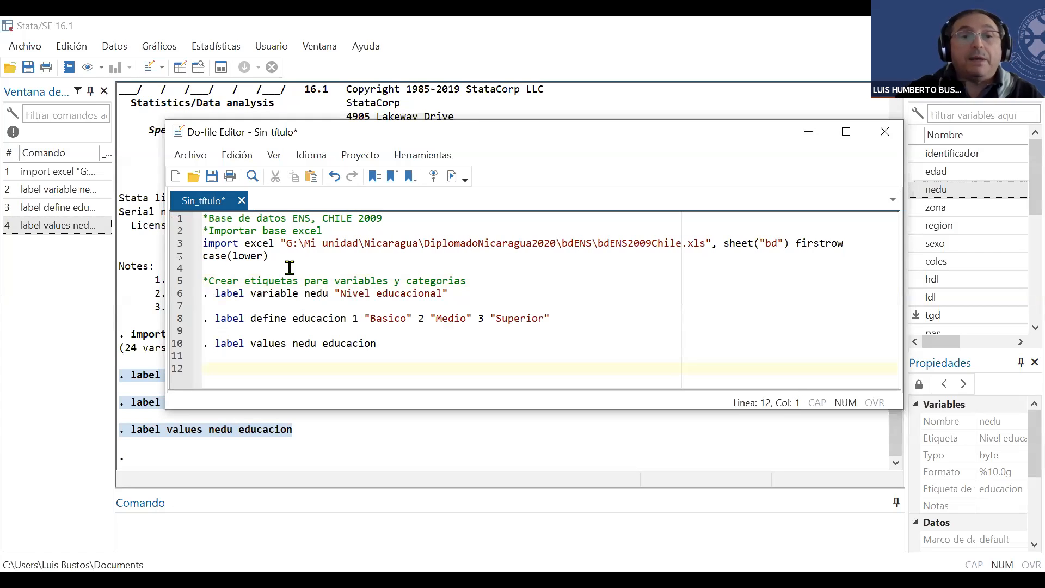
click(214, 293)
key(BackSpace)
key(BackSpace)
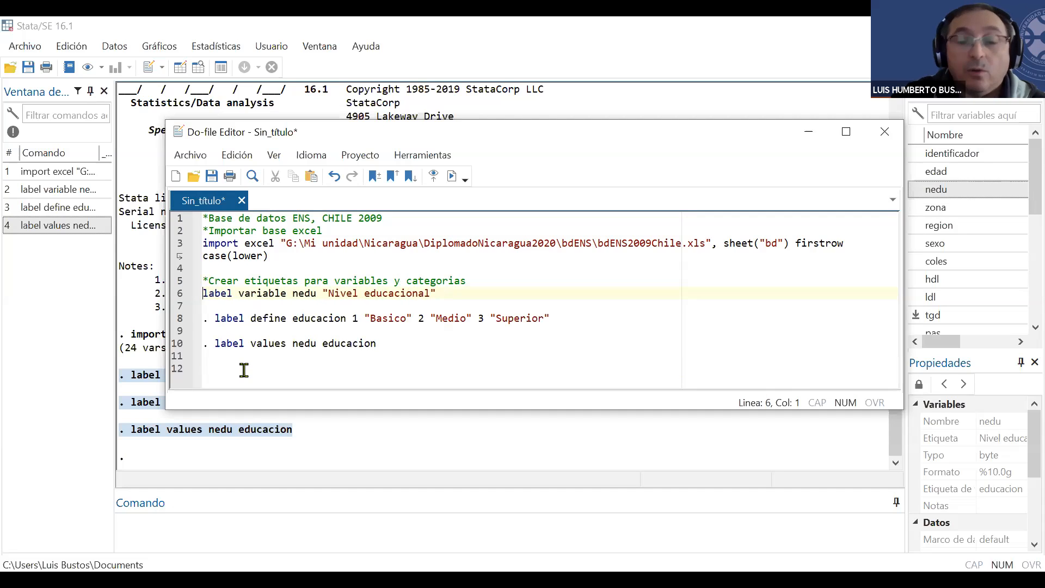
key(Delete)
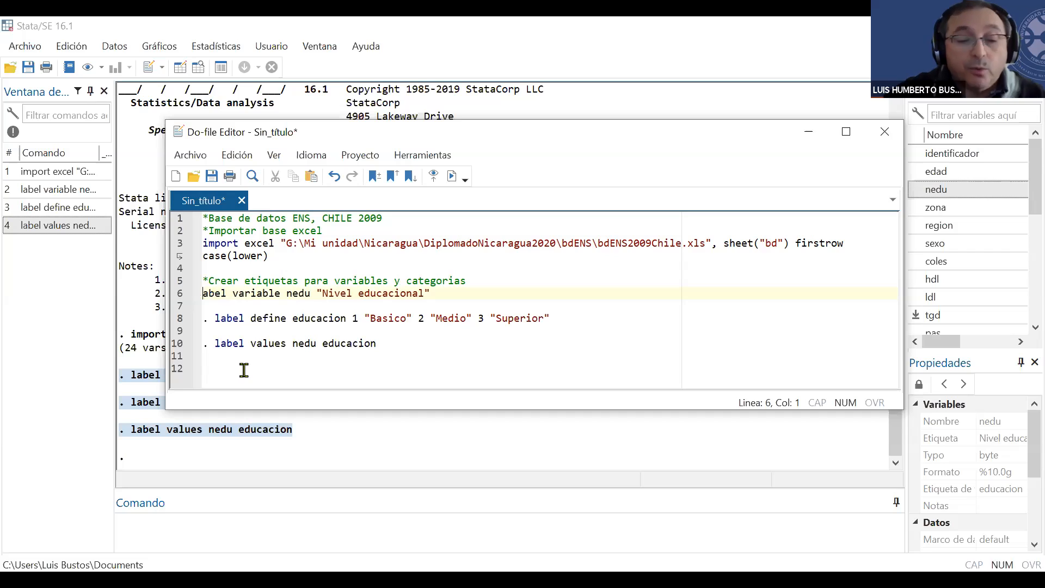
text(l)
key(Down)
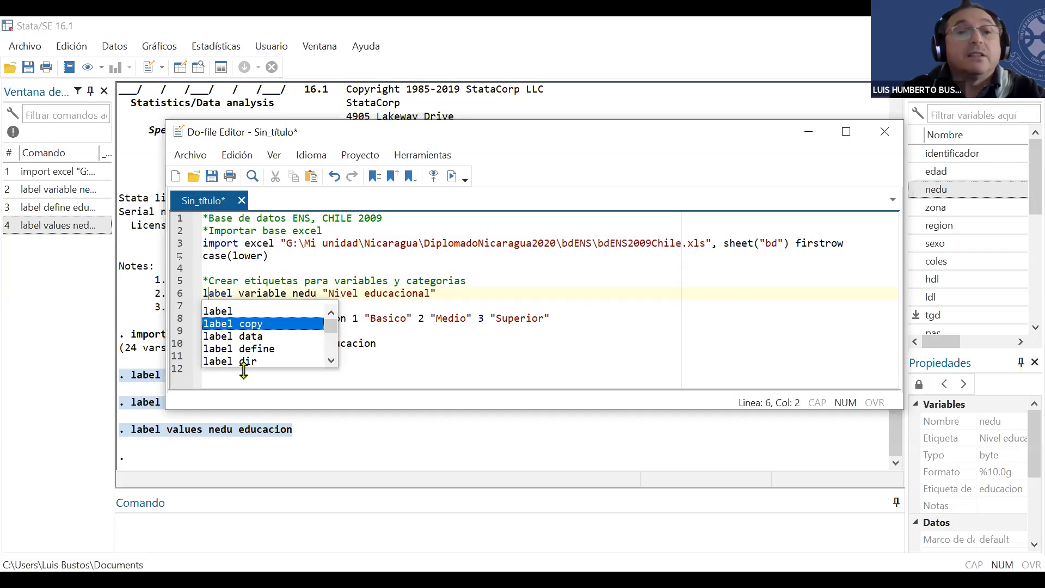
click(697, 293)
Remove the blank lines and leading dots before the label define and label values commands.
click(219, 308)
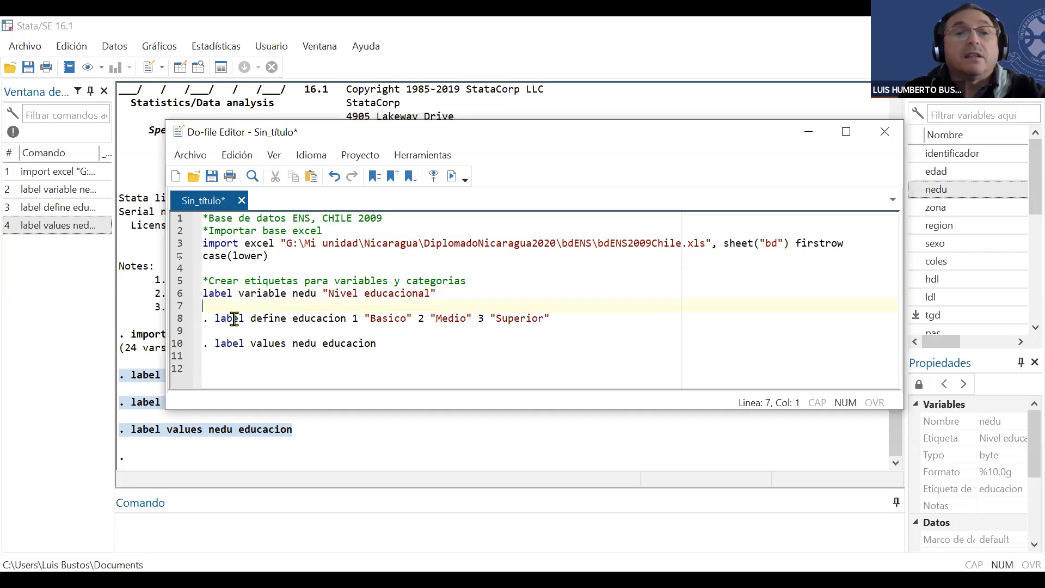
key(Delete)
key(Delete)
key(Delete)
key(Down)
key(Delete)
key(Delete)
key(Delete)
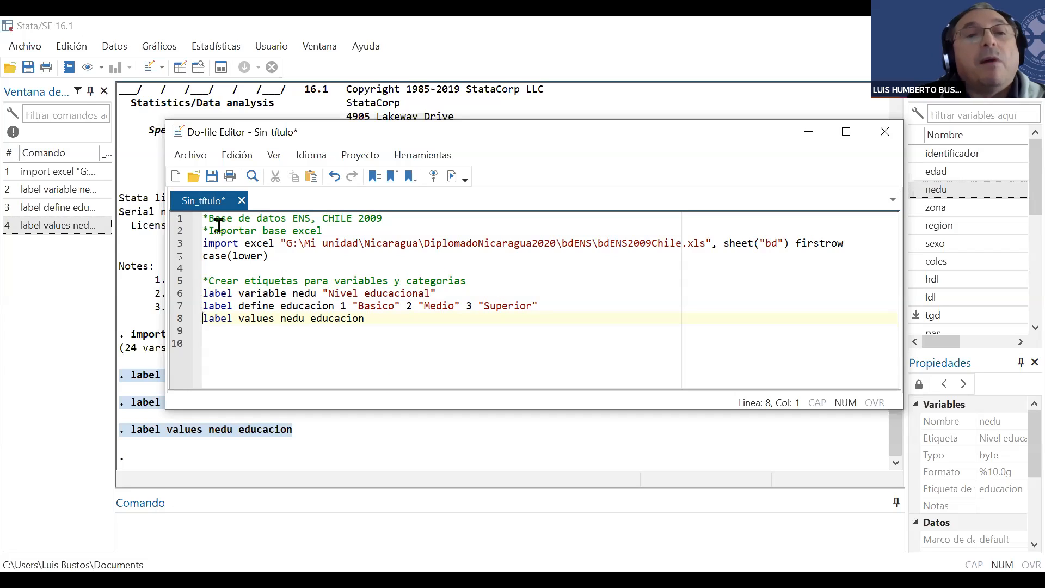
Save the do-file in the bdENS folder as prog_ens2009_comandos_stata.
click(212, 182)
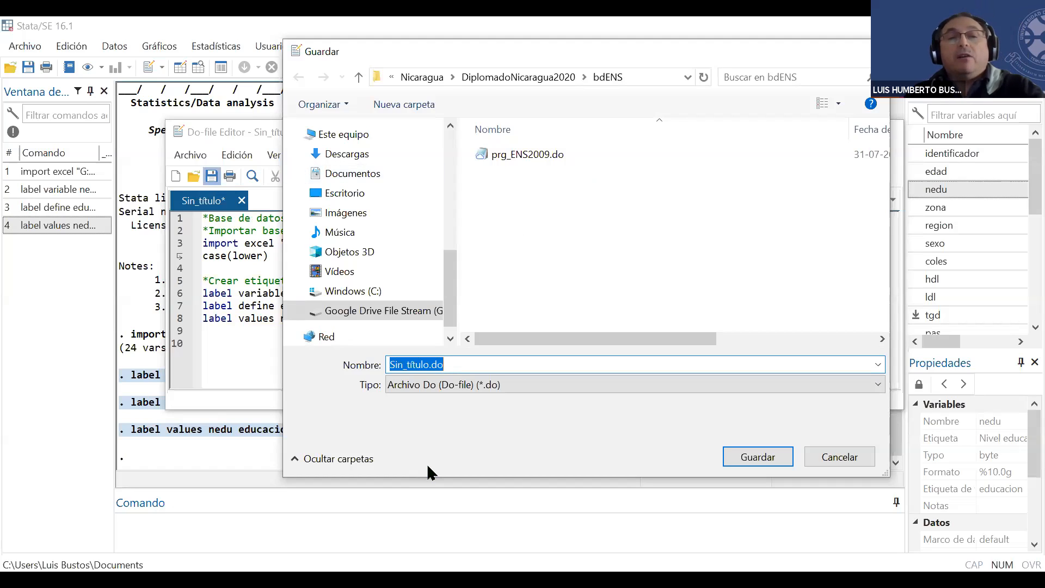
text(prg_)
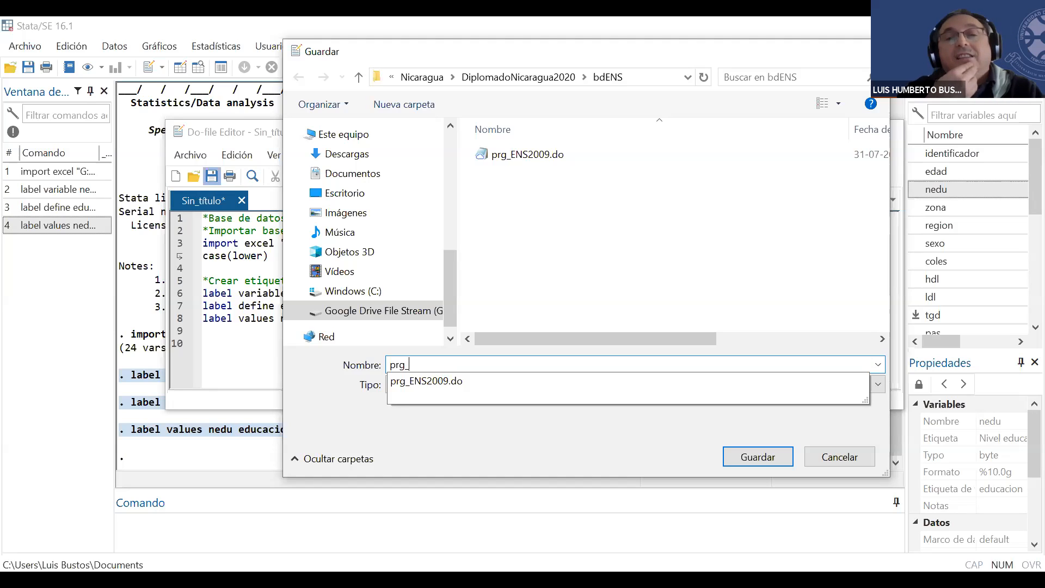
key(BackSpace)
key(BackSpace)
text(o)
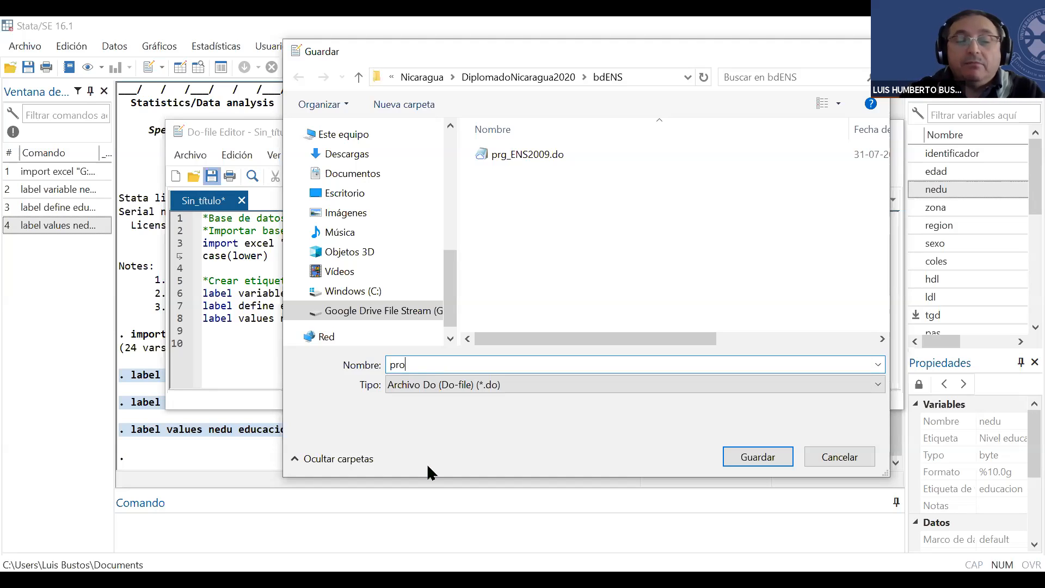
text(g)
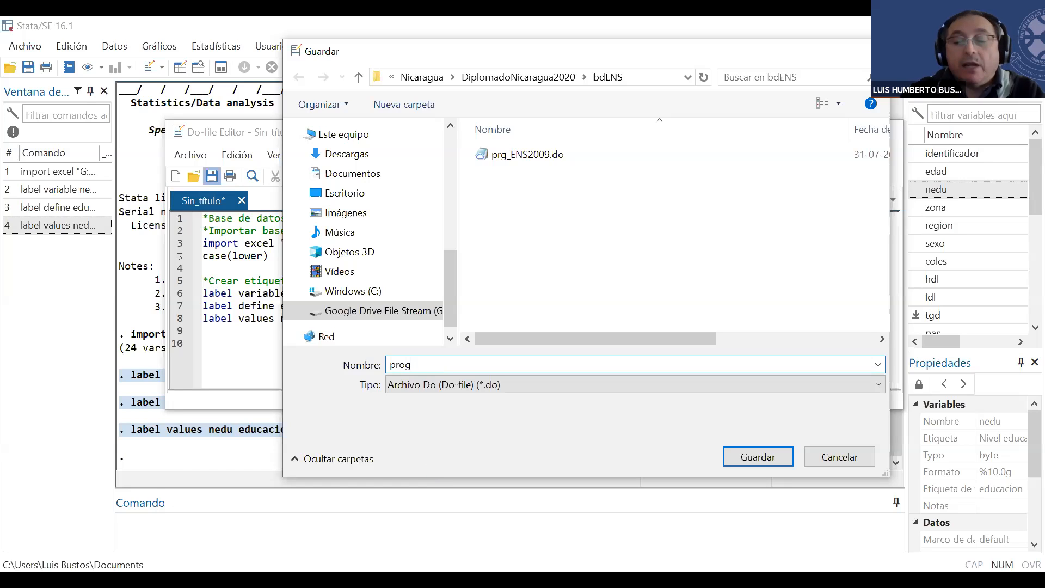
text(_)
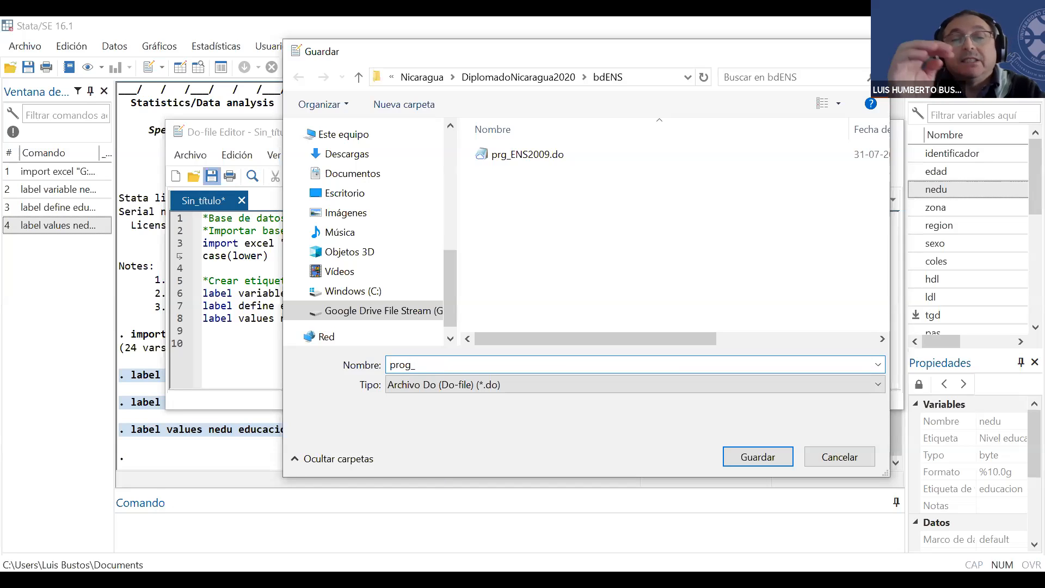
text(ens)
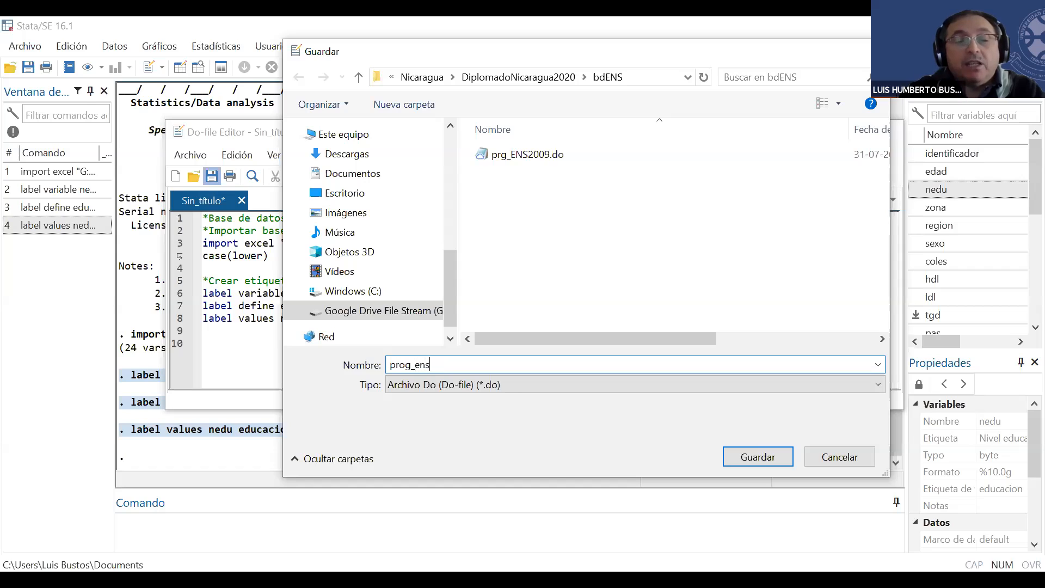
text(2009)
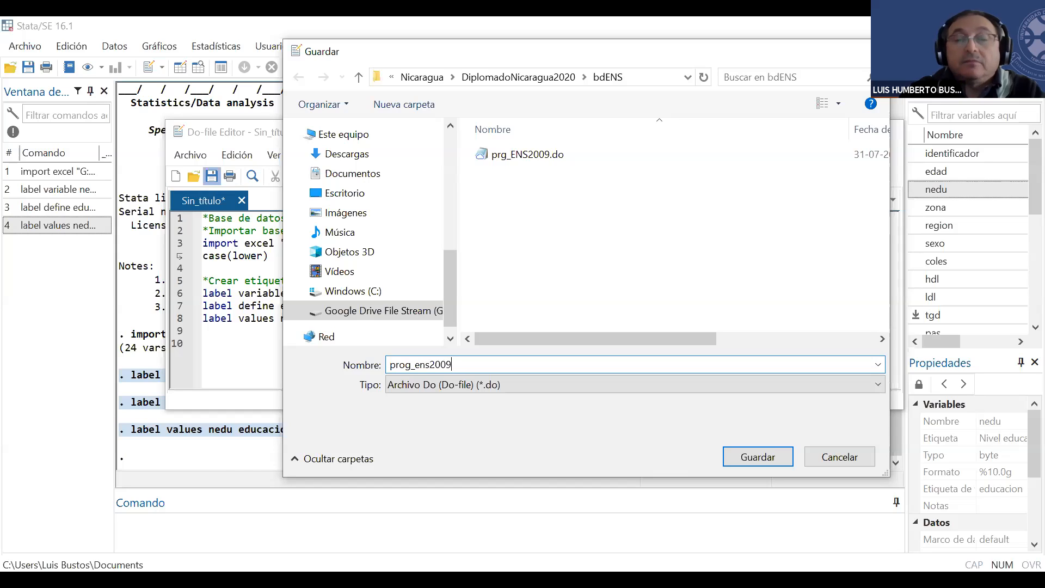
text(_comandos)
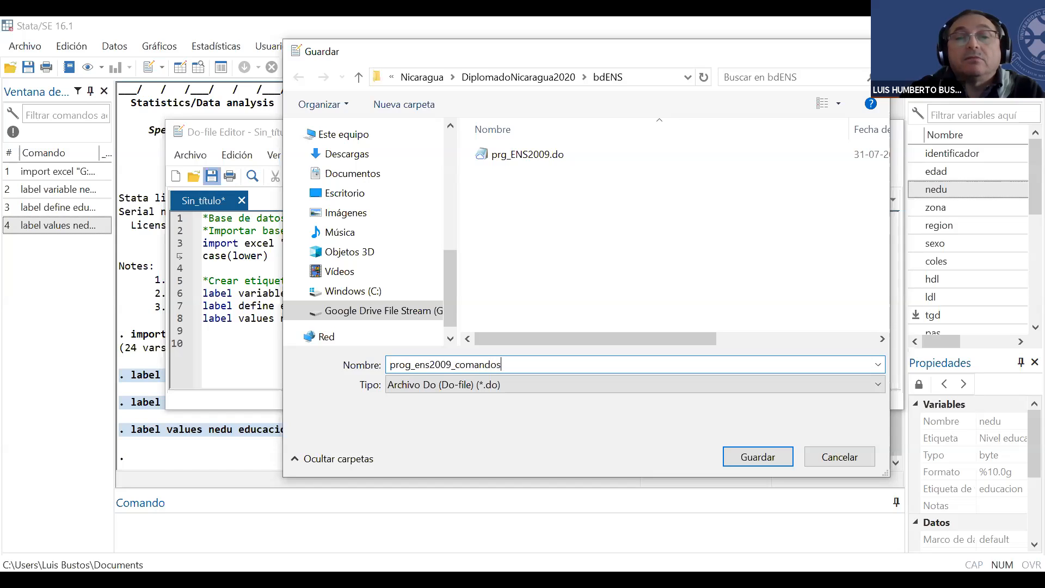
text(_stata)
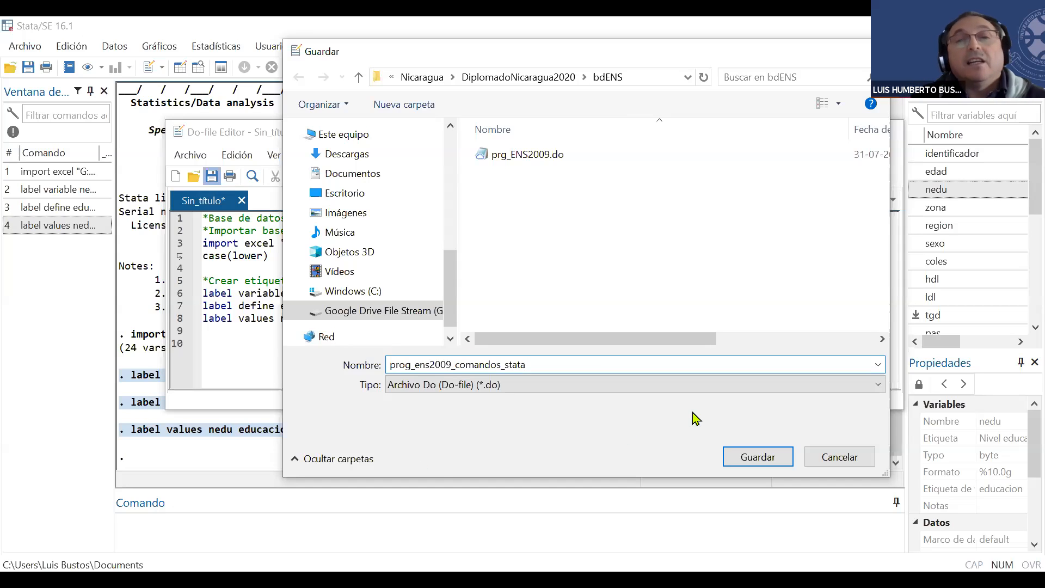
click(763, 458)
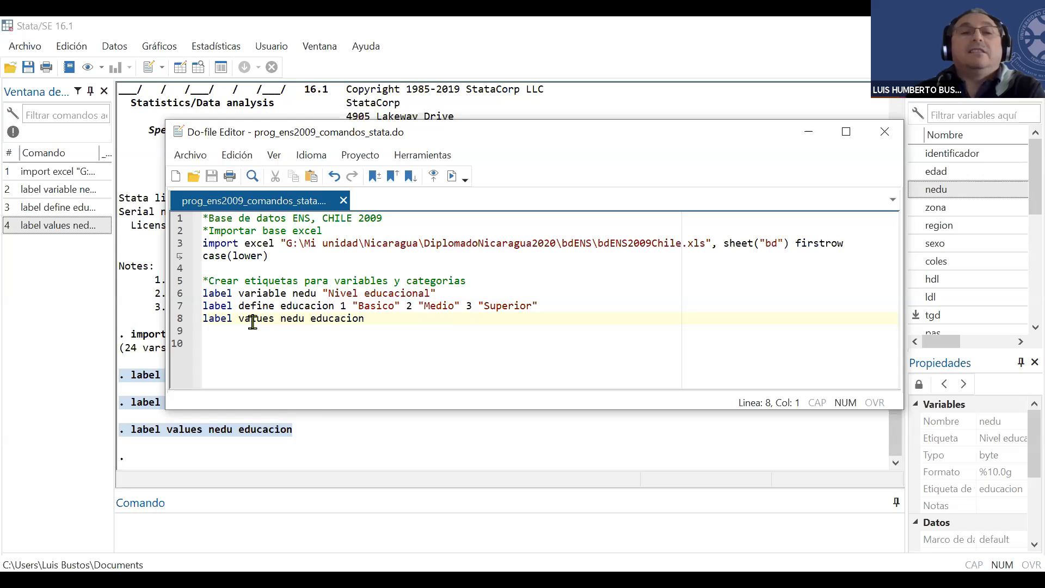
Open the dataset in the Data Editor in edit mode and check the codes behind the Medio, Basico and Superior labels in nedu.
click(368, 444)
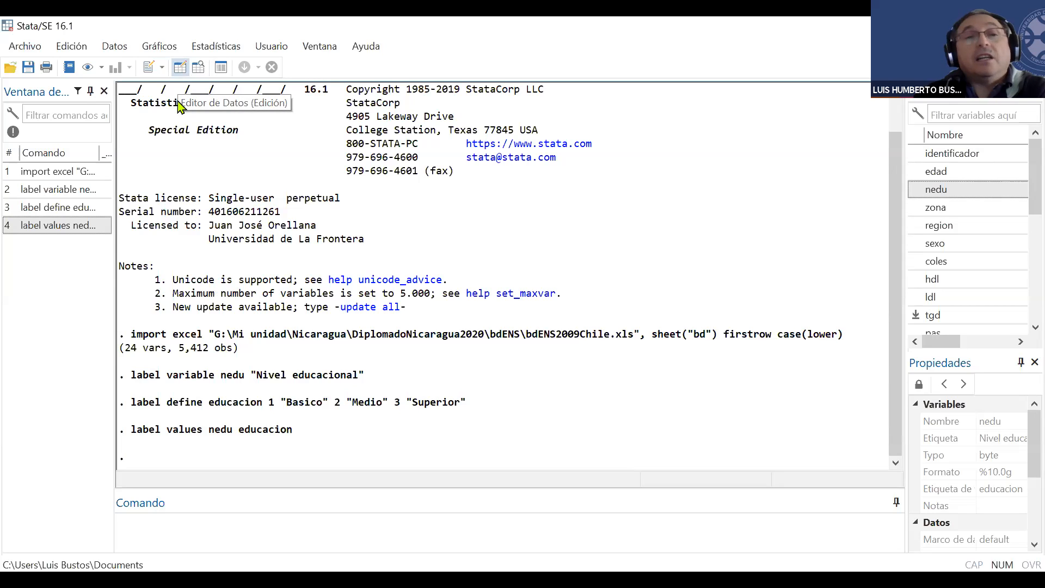
click(180, 69)
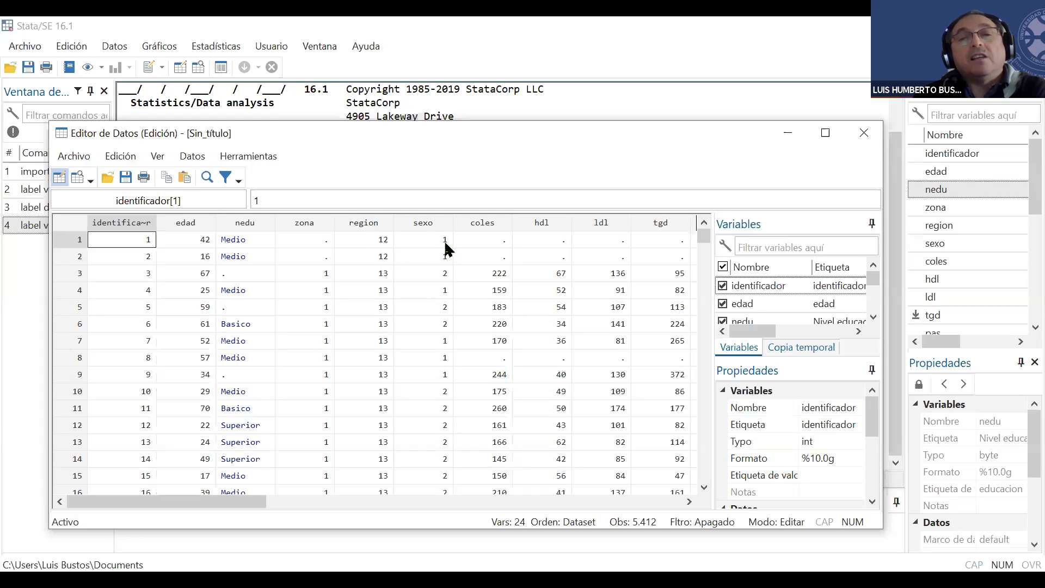
click(238, 241)
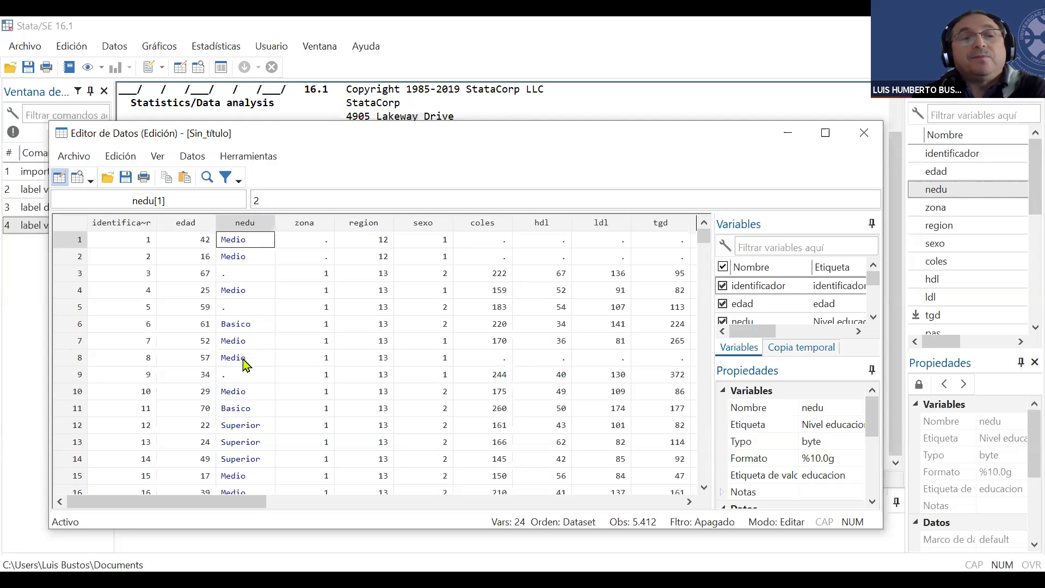
click(240, 328)
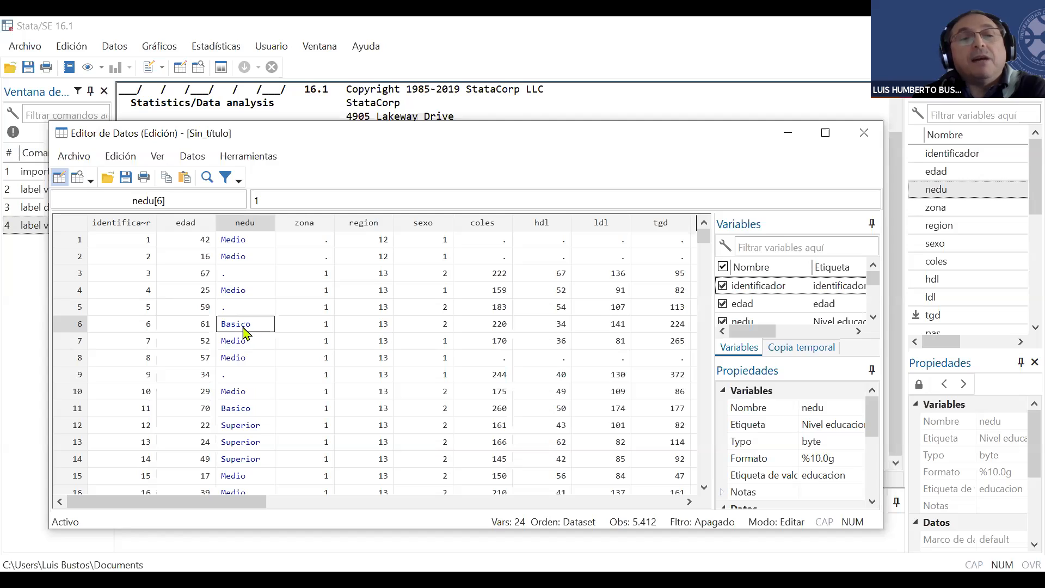
click(244, 426)
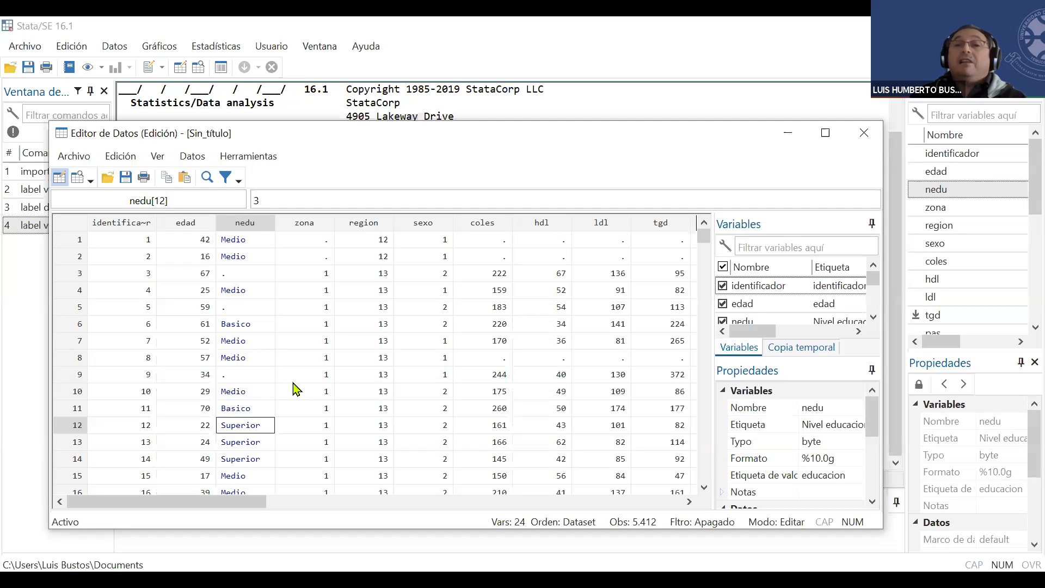
Close the Data Editor and start a new value label named zona2 for the zona variable in the Variables Manager.
click(864, 134)
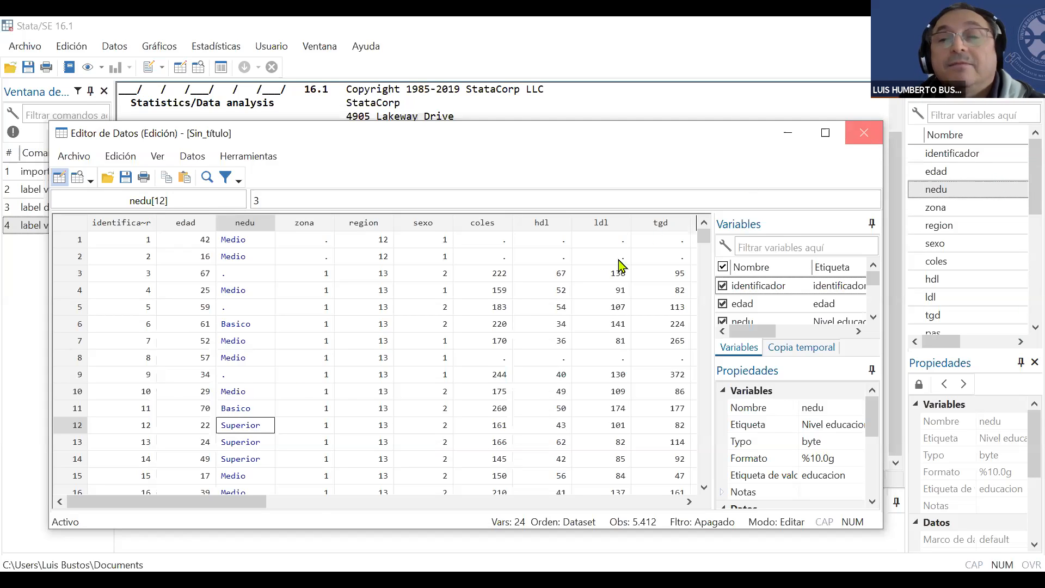
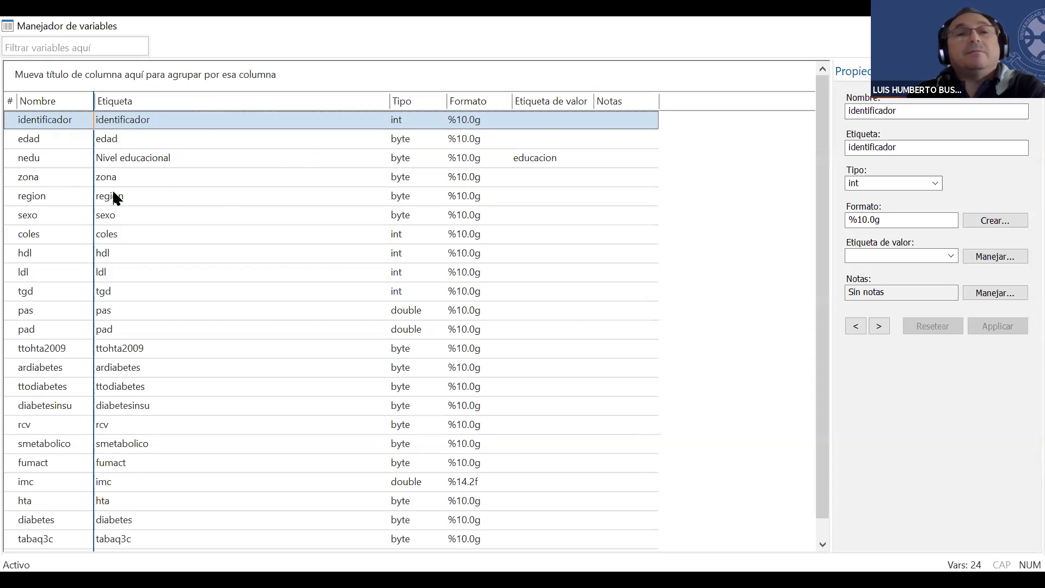
click(41, 185)
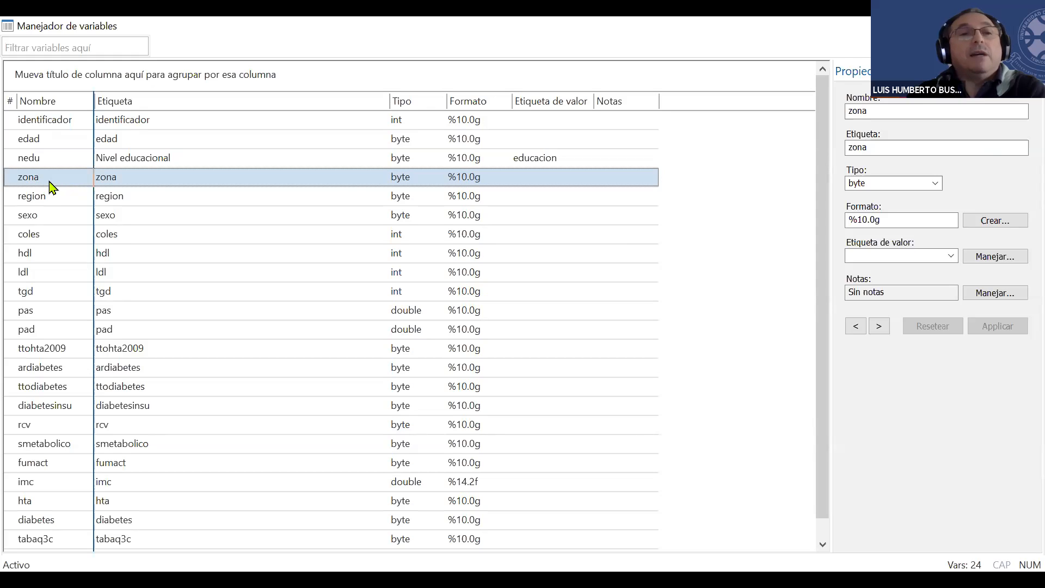
click(996, 260)
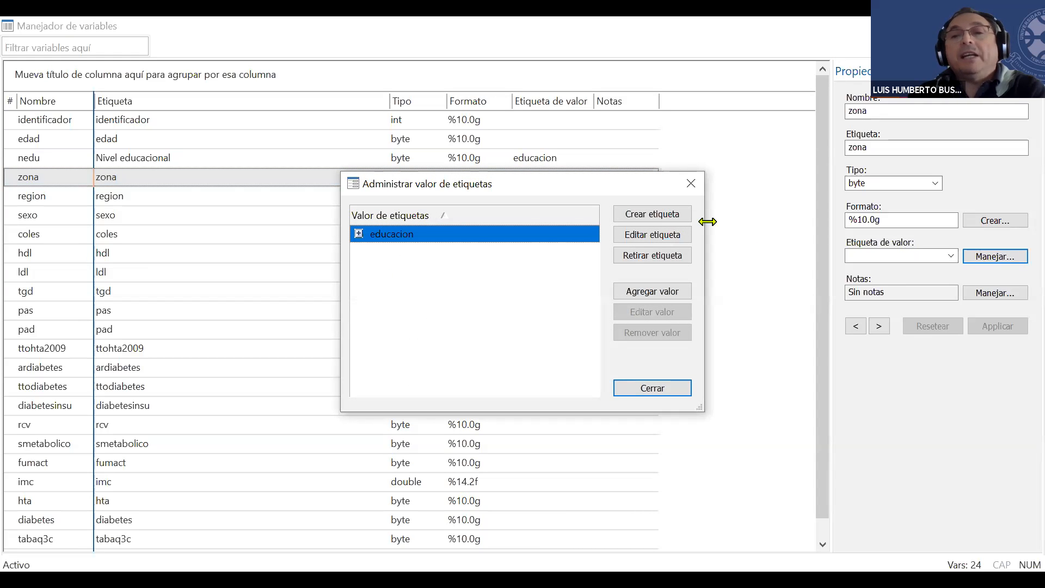
click(650, 216)
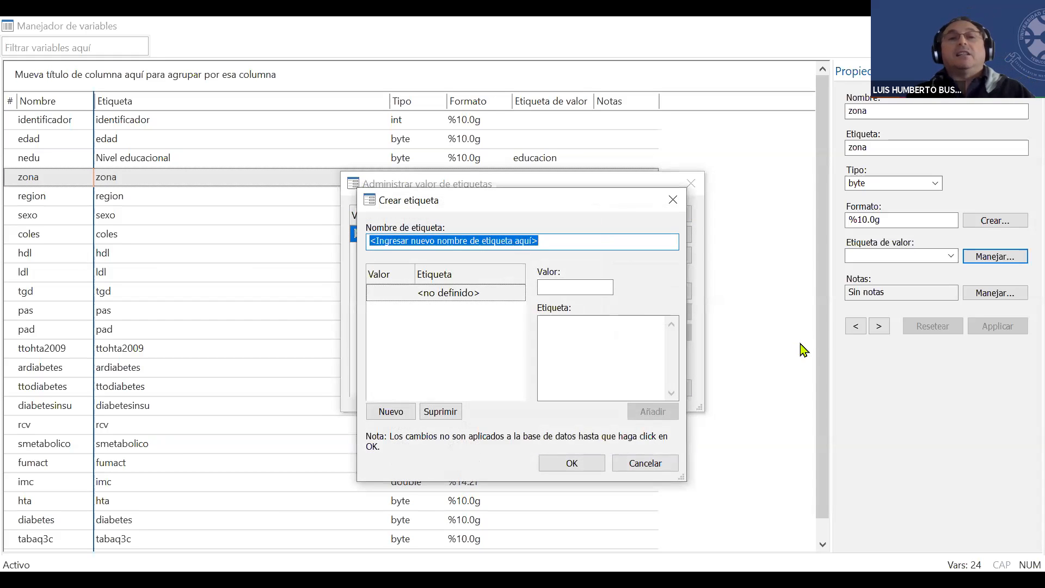
text(zona2)
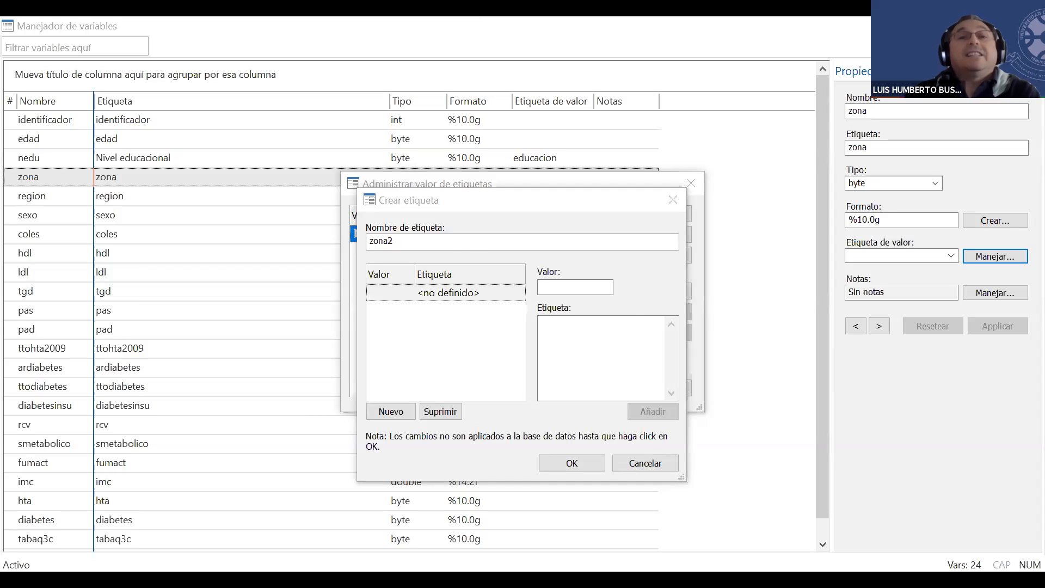
Define value 1 as Urbano and value 2 as Rural in the zona2 label and save it.
click(573, 289)
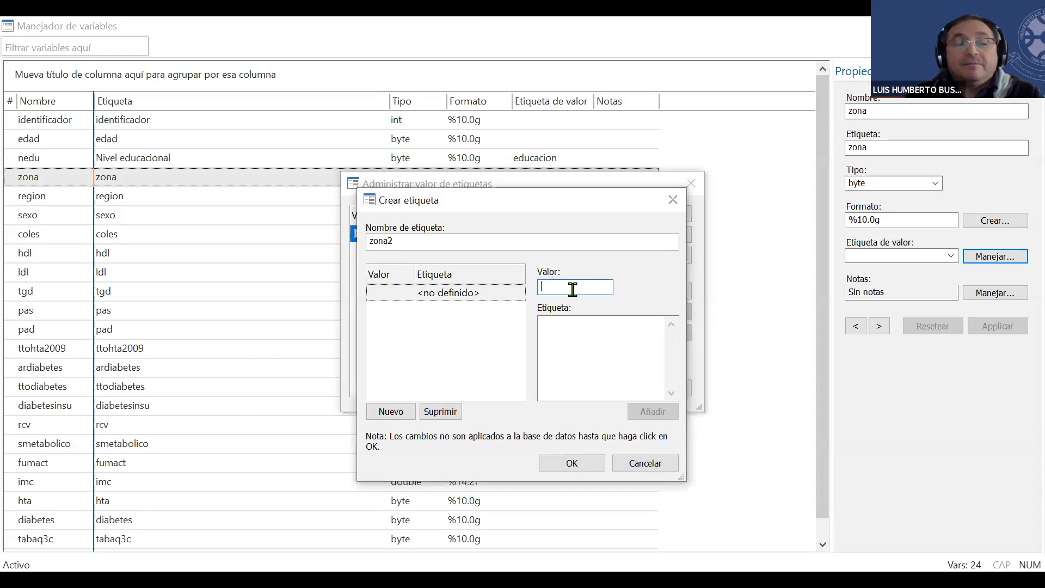
text(1)
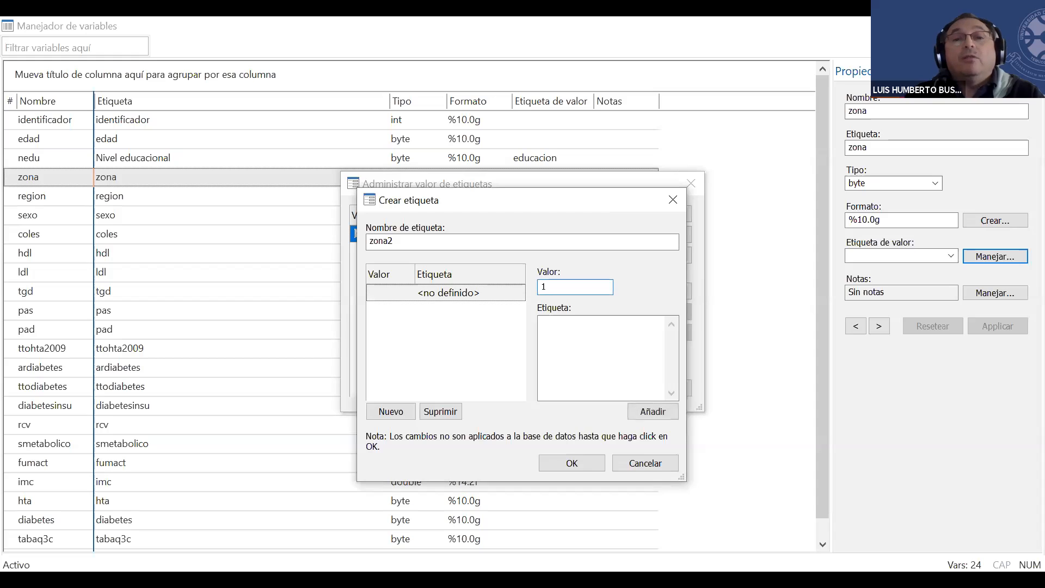
click(582, 340)
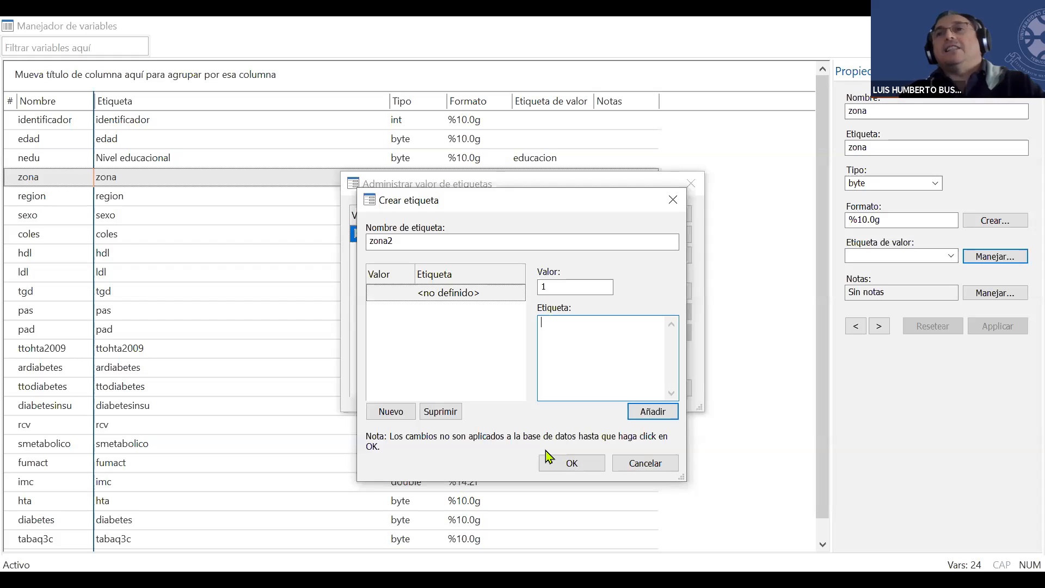
text(Urbano)
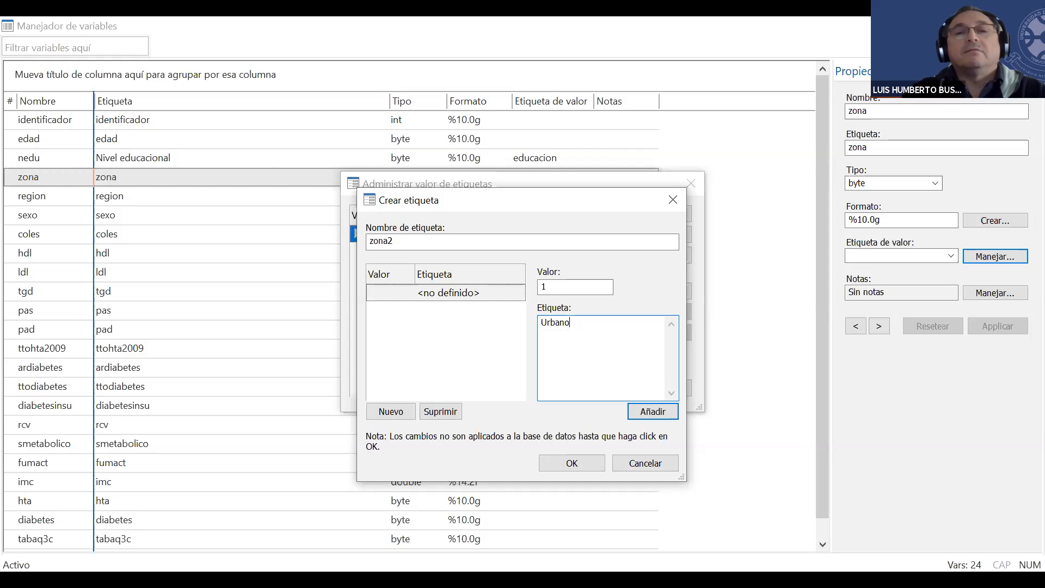
key(Return)
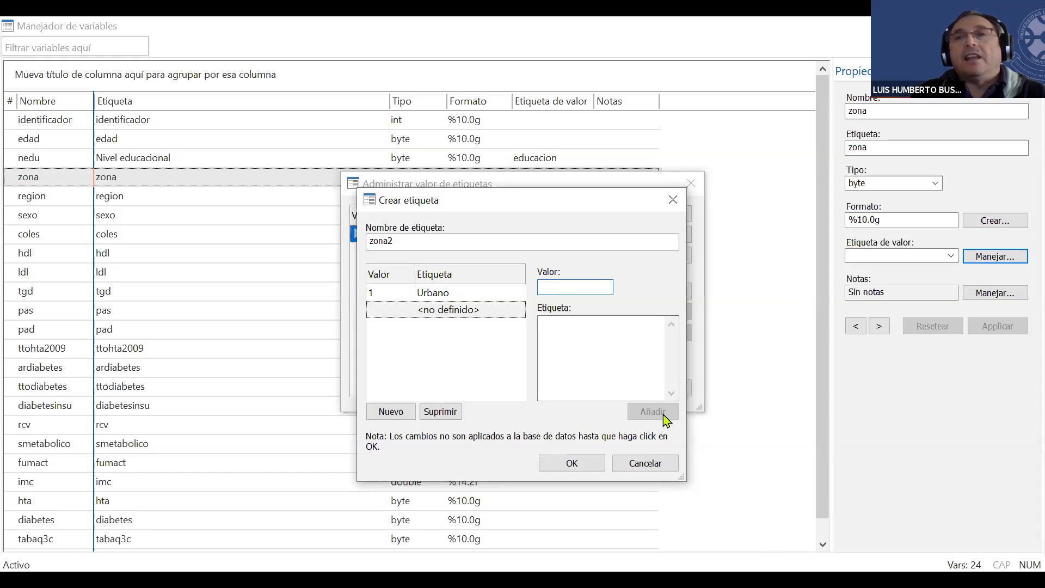
text(2)
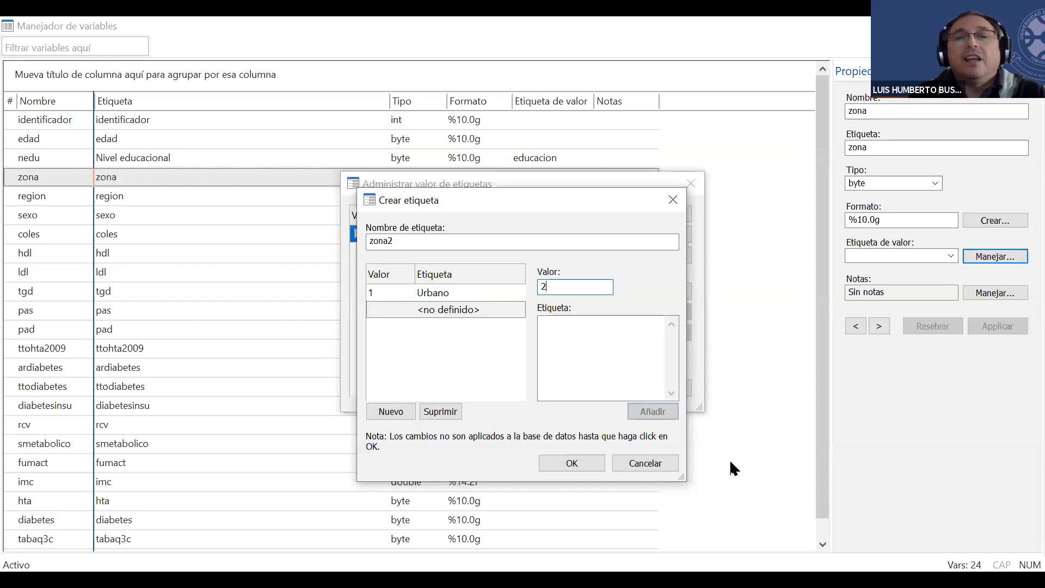
click(568, 327)
text(Rural)
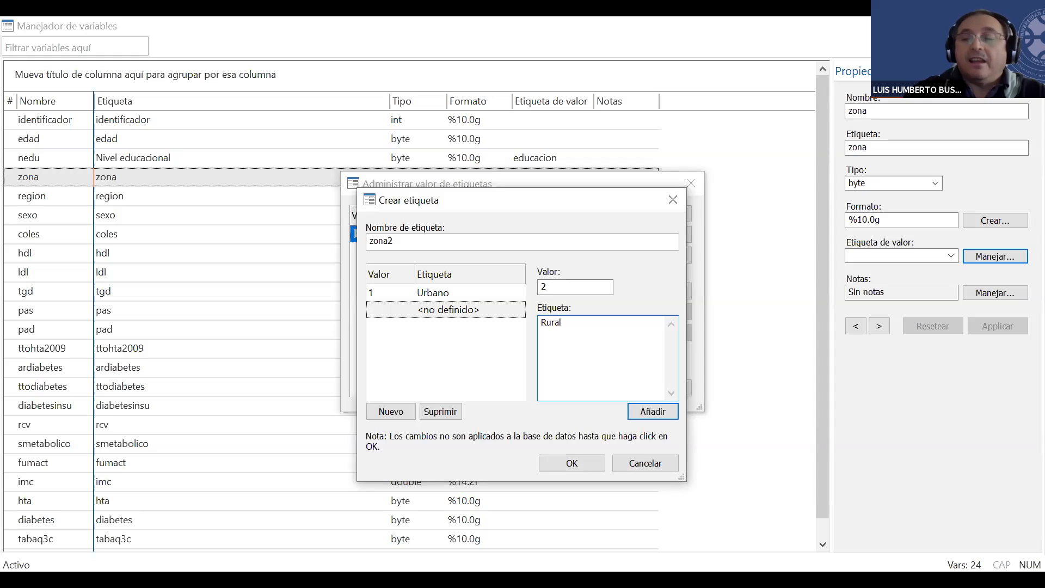
key(Return)
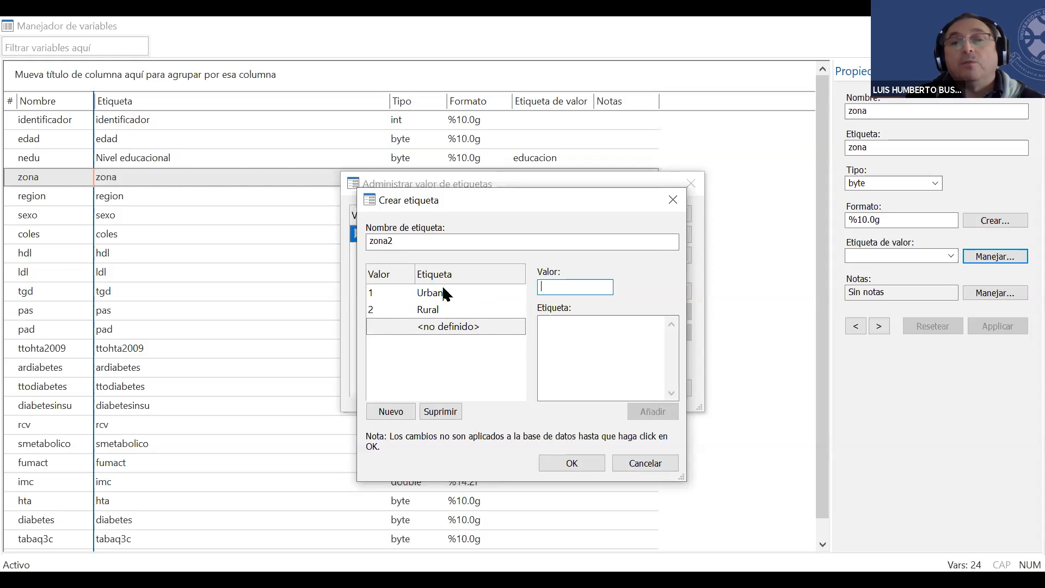
click(562, 471)
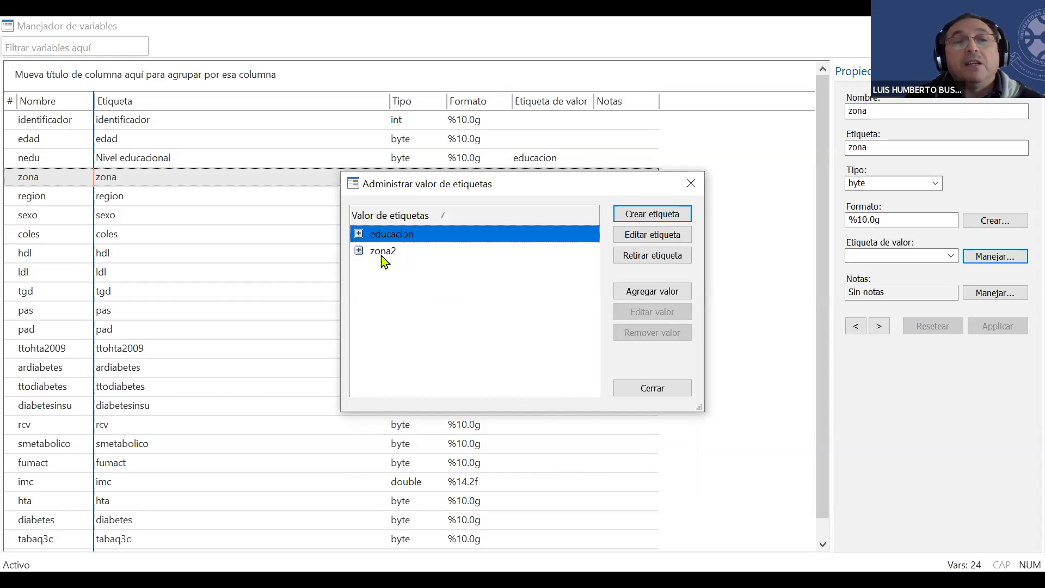
Check the value definitions inside zona2, then assign zona2 as the value label of the zona variable.
click(358, 250)
click(358, 250)
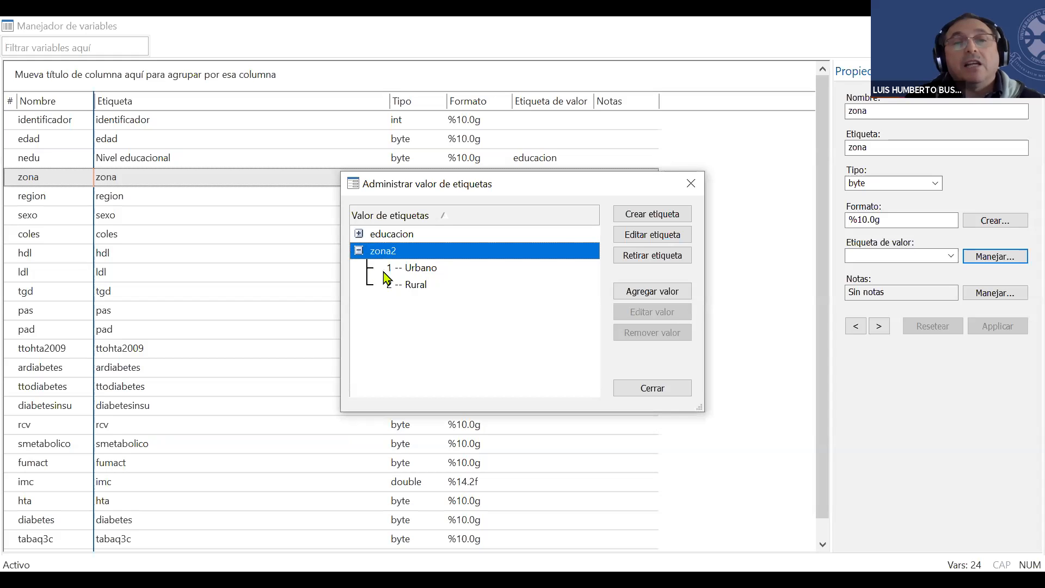
click(359, 250)
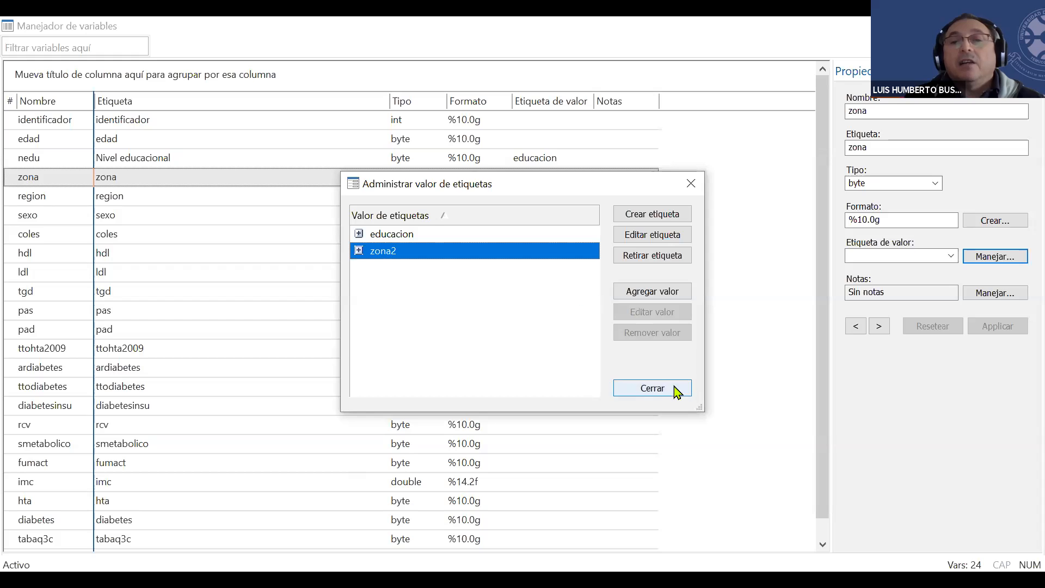
click(657, 390)
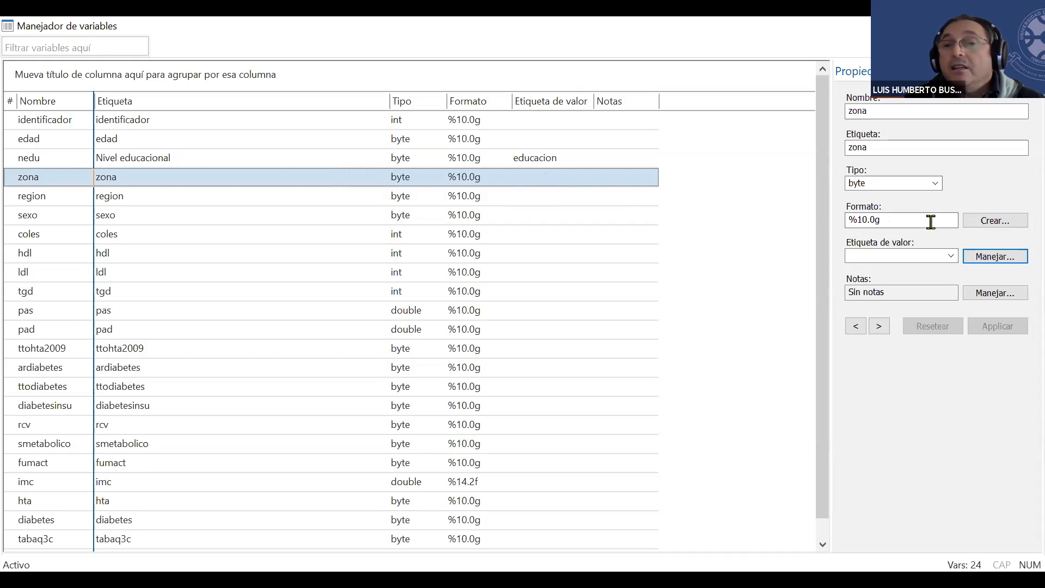
click(950, 255)
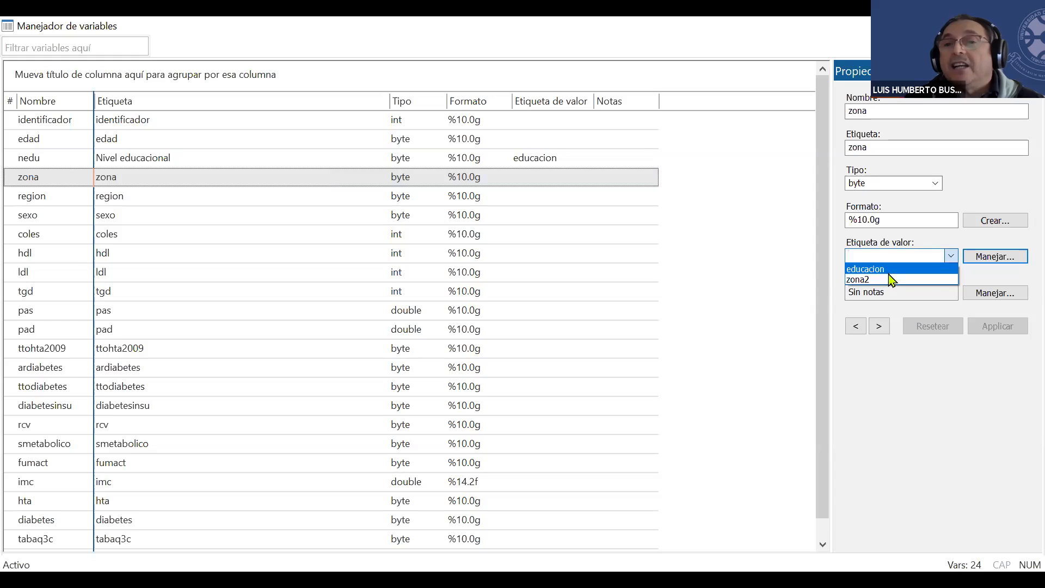
click(858, 280)
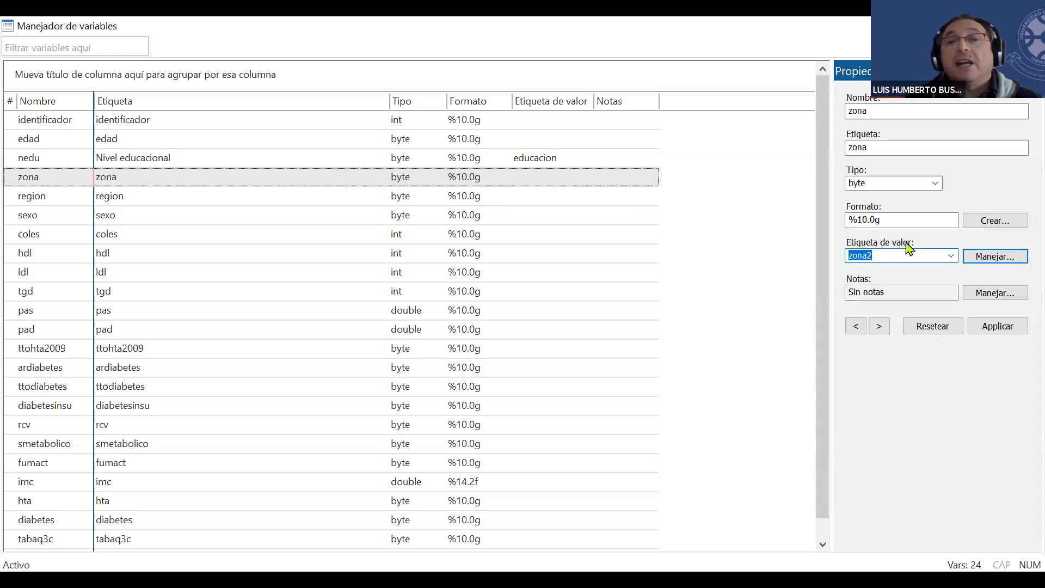
click(997, 325)
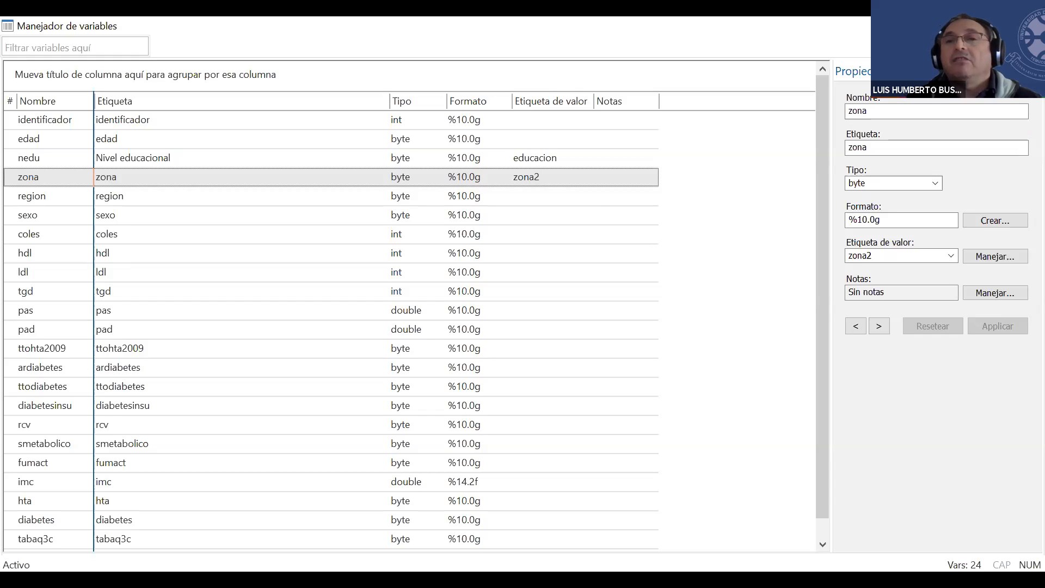
click(1027, 26)
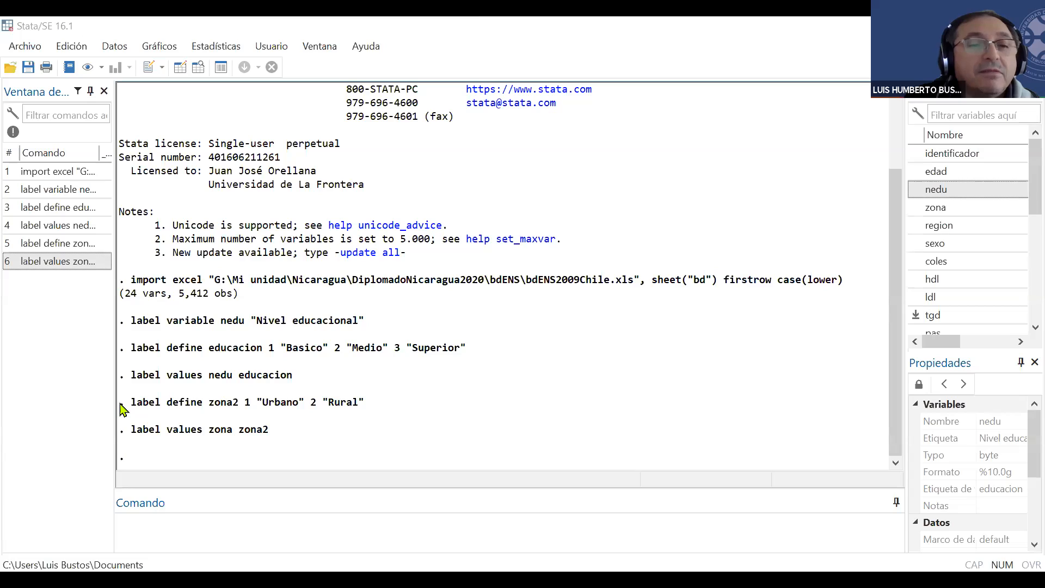
Copy the label define zona2 and label values zona commands from the results into the do-file below the nedu labels.
drag(120, 404, 362, 434)
key(ctrl+c)
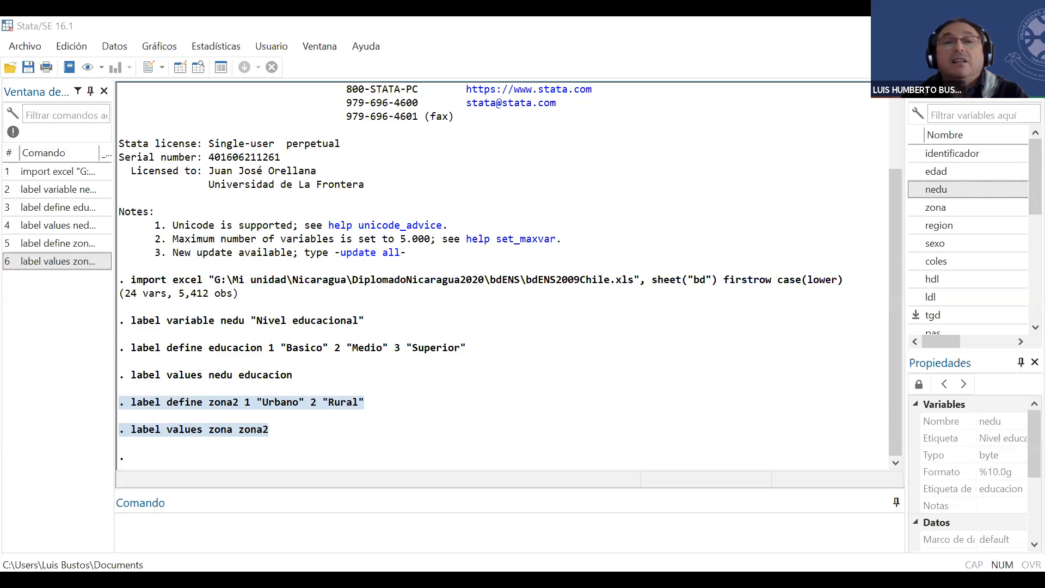
key(alt+Tab)
click(231, 342)
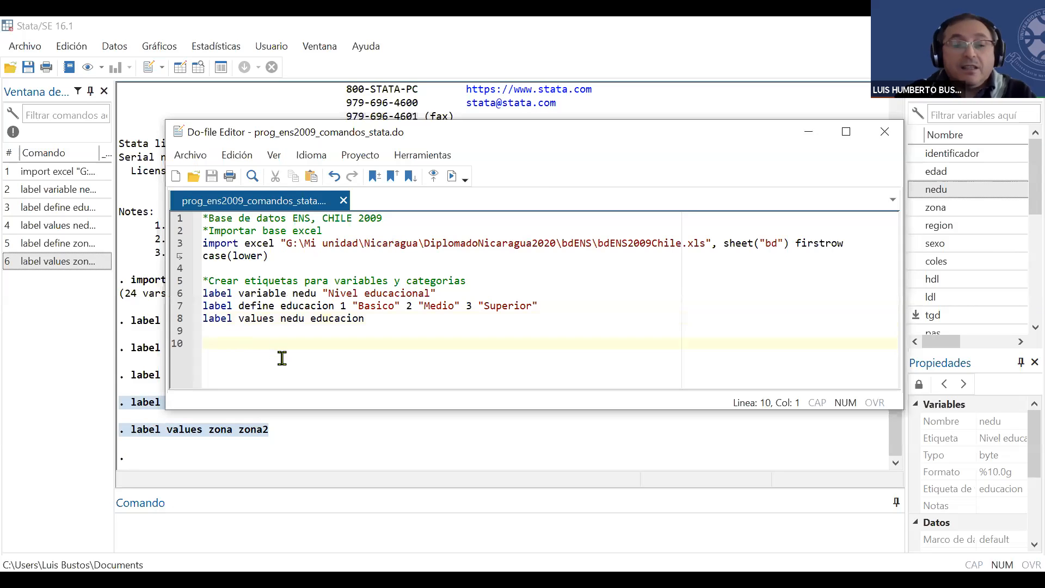
key(ctrl+v)
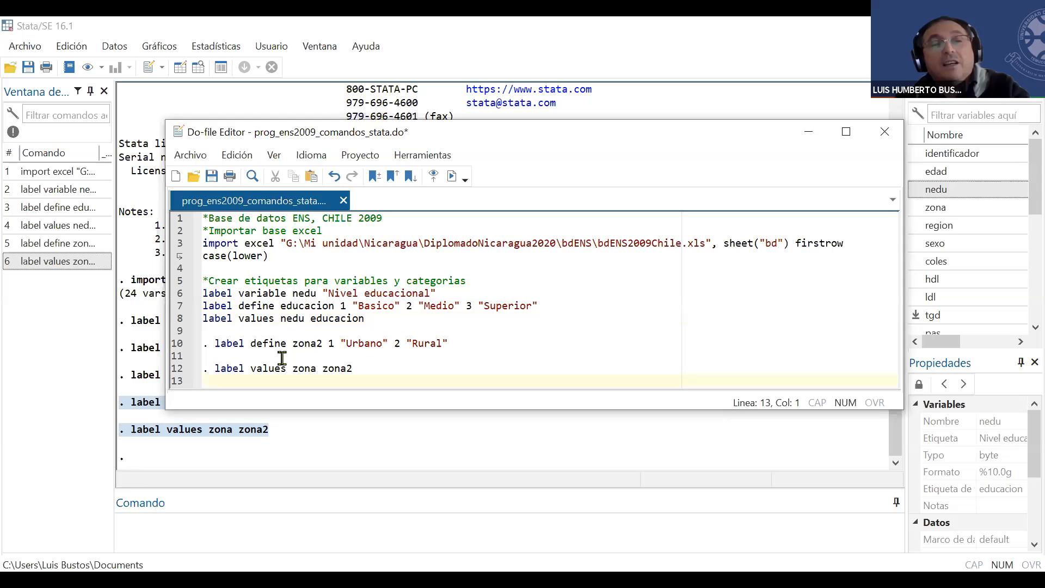
Remove the leading dots and the blank line between the two zona commands, and add empty lines below them.
click(216, 345)
key(BackSpace)
key(BackSpace)
key(Down)
key(Delete)
key(Delete)
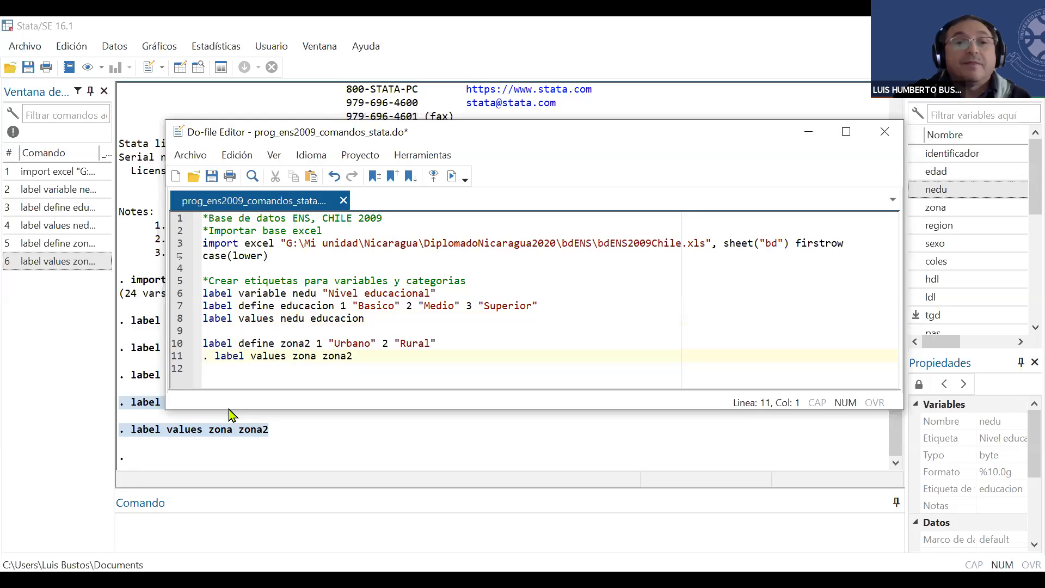
key(Delete)
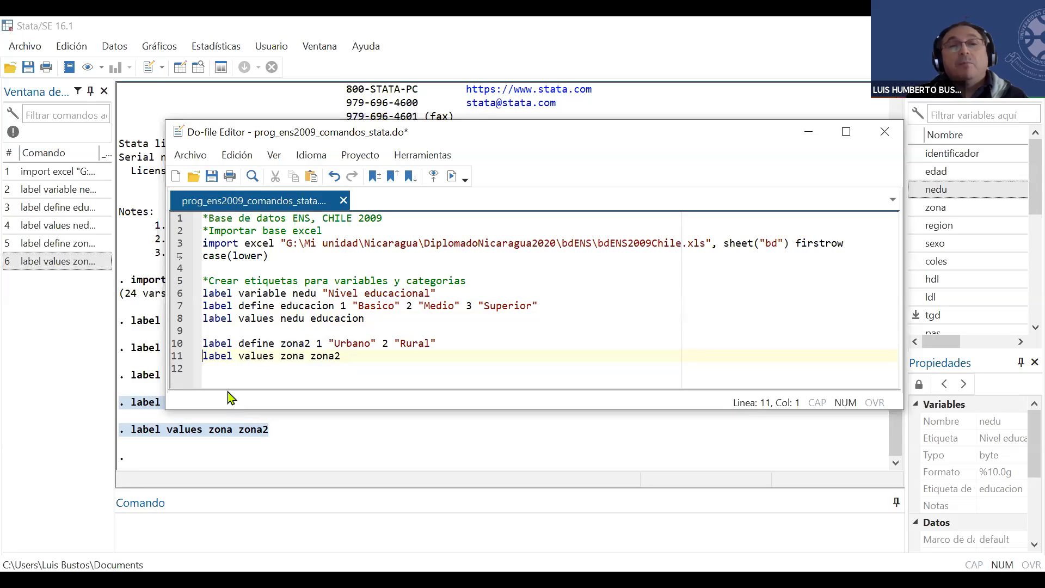
click(242, 374)
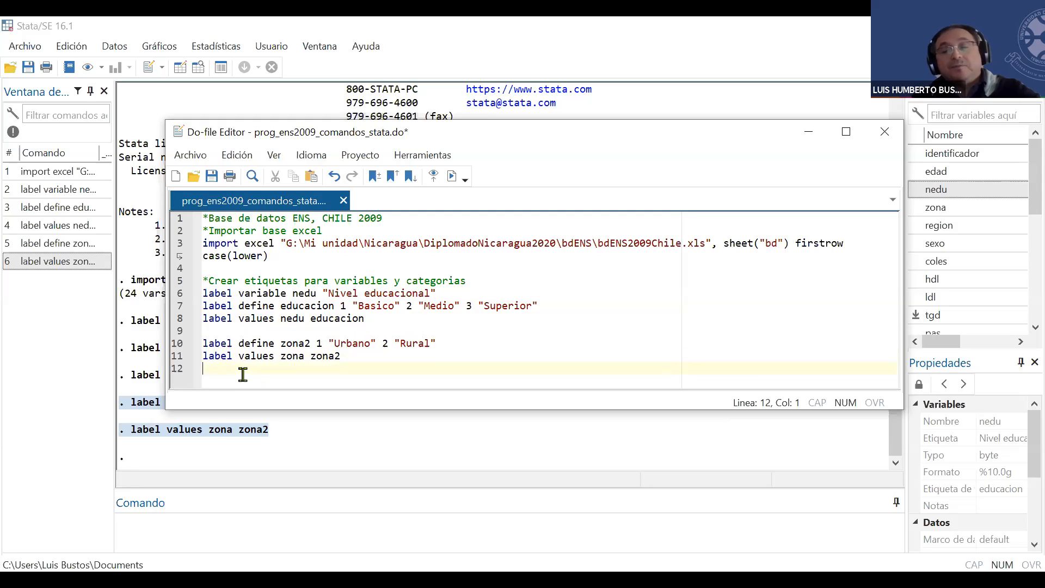
key(Return)
key(Return)
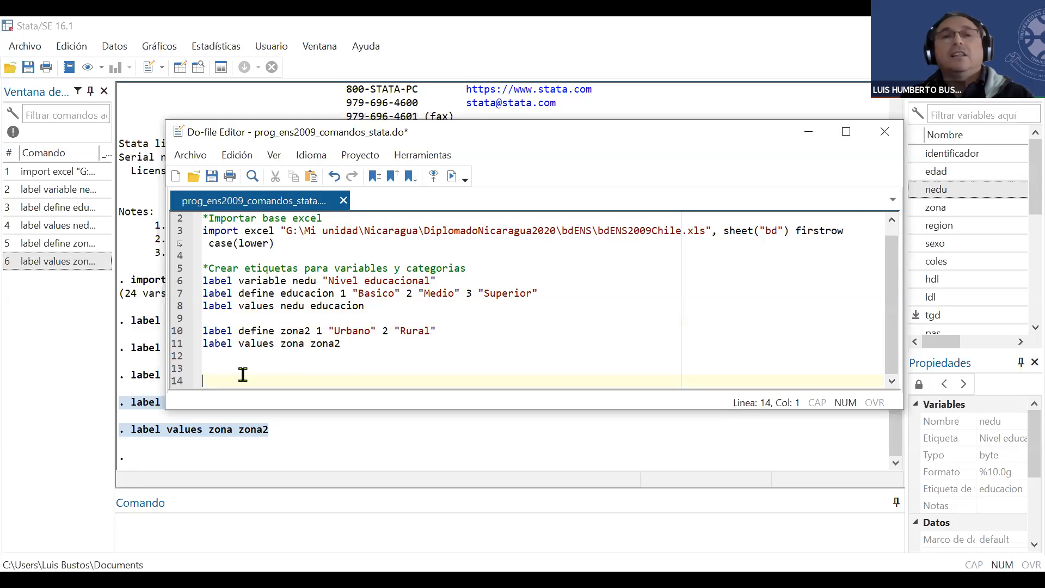
Check which value label is assigned to zona in the Variables Manager, then return to the main Stata window.
click(809, 135)
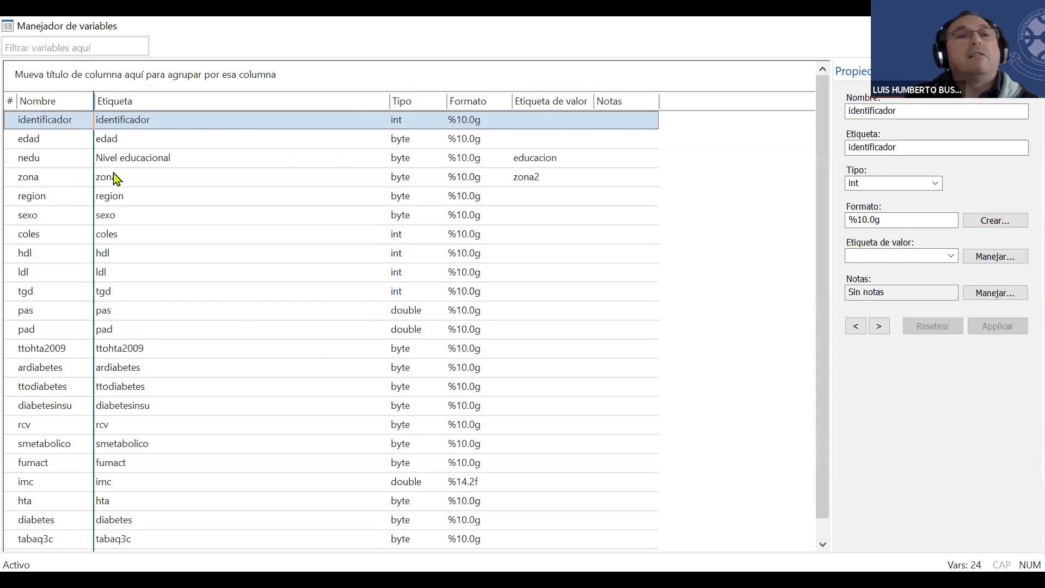
click(39, 180)
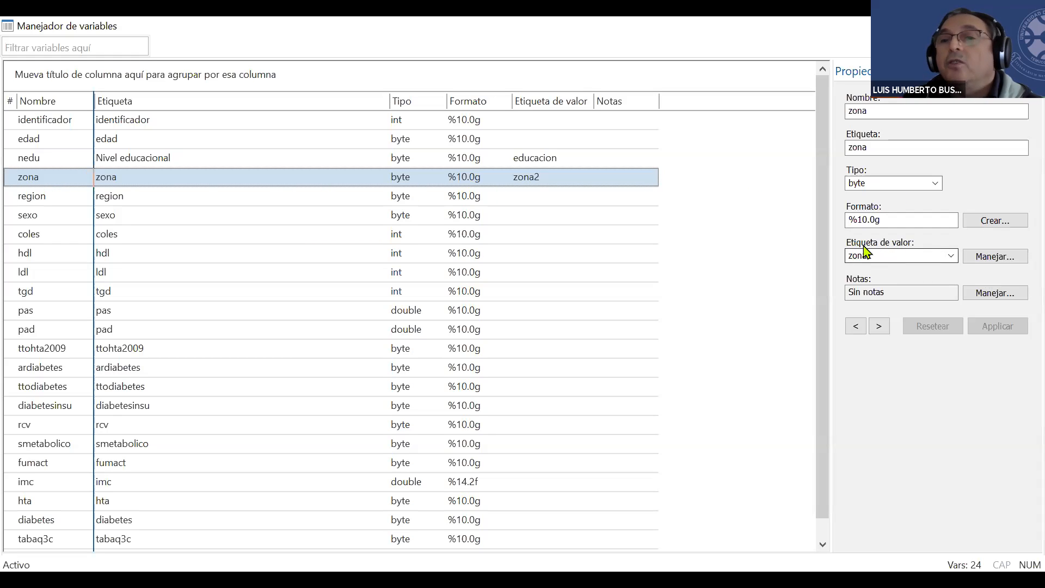
click(951, 256)
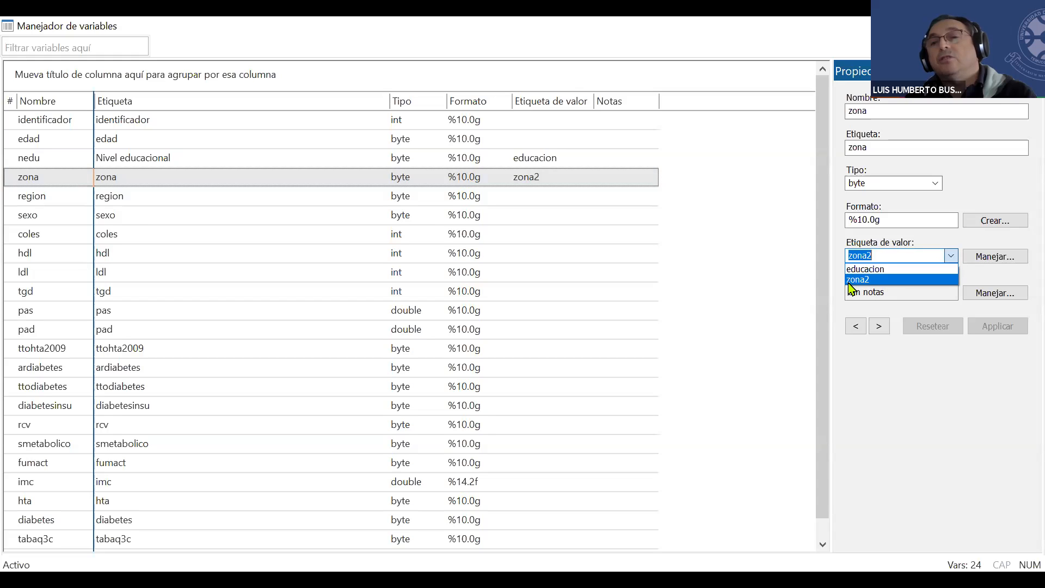
click(876, 278)
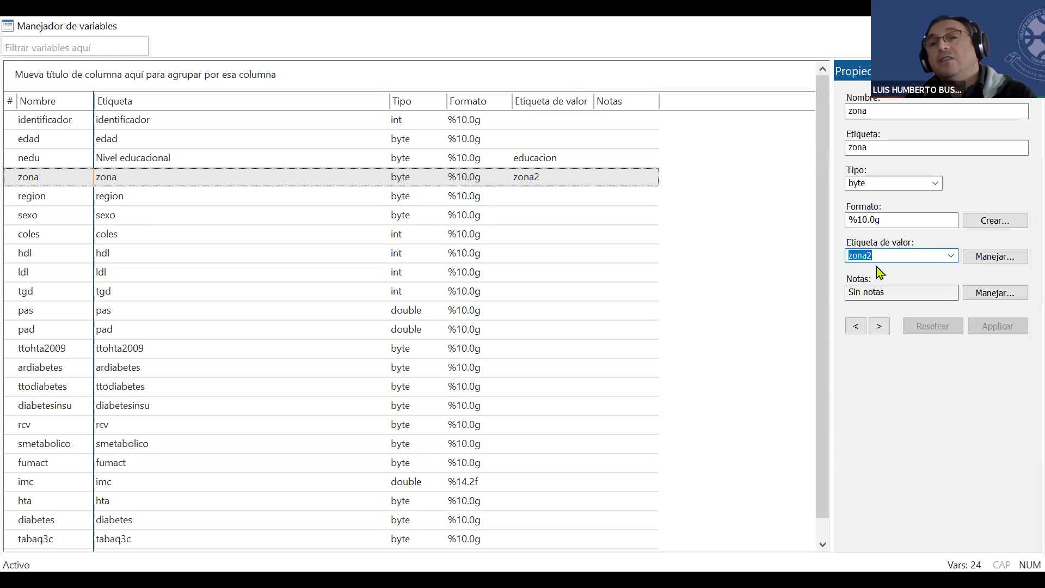
click(919, 409)
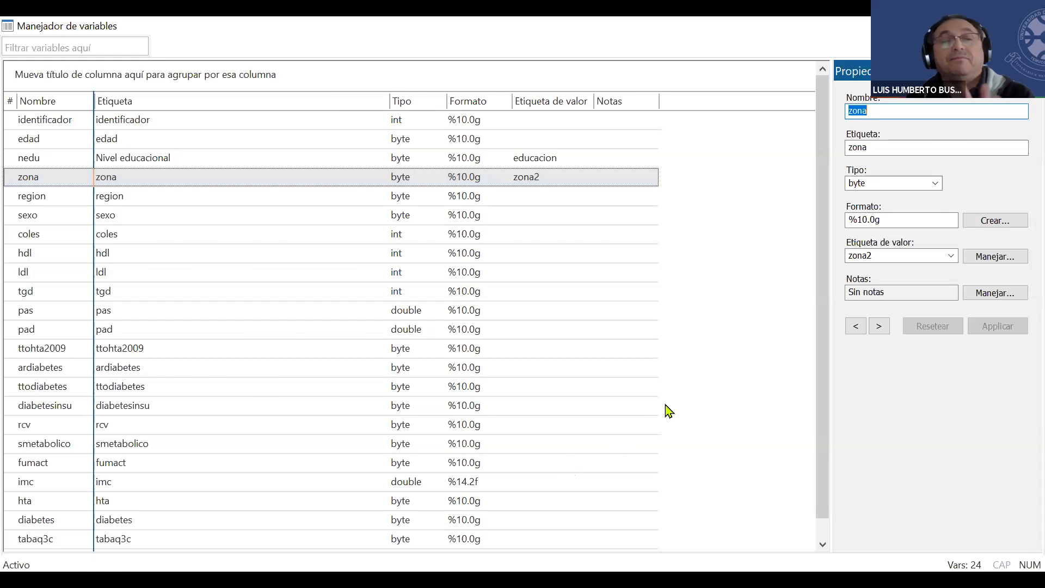
key(alt+Tab)
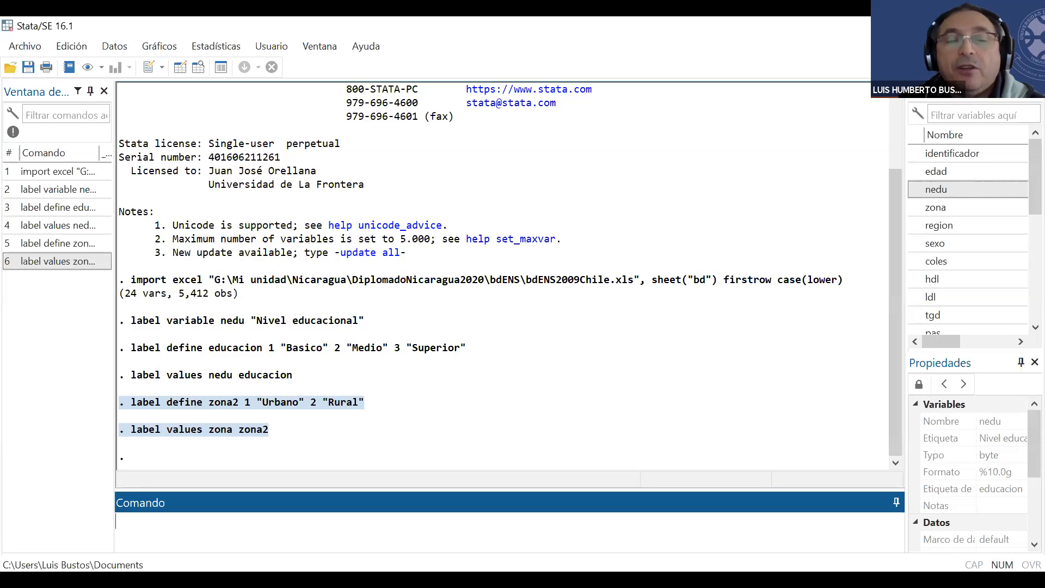
Duplicate the label define zona2 and label values zona commands below the originals in the do-file.
key(alt+Tab)
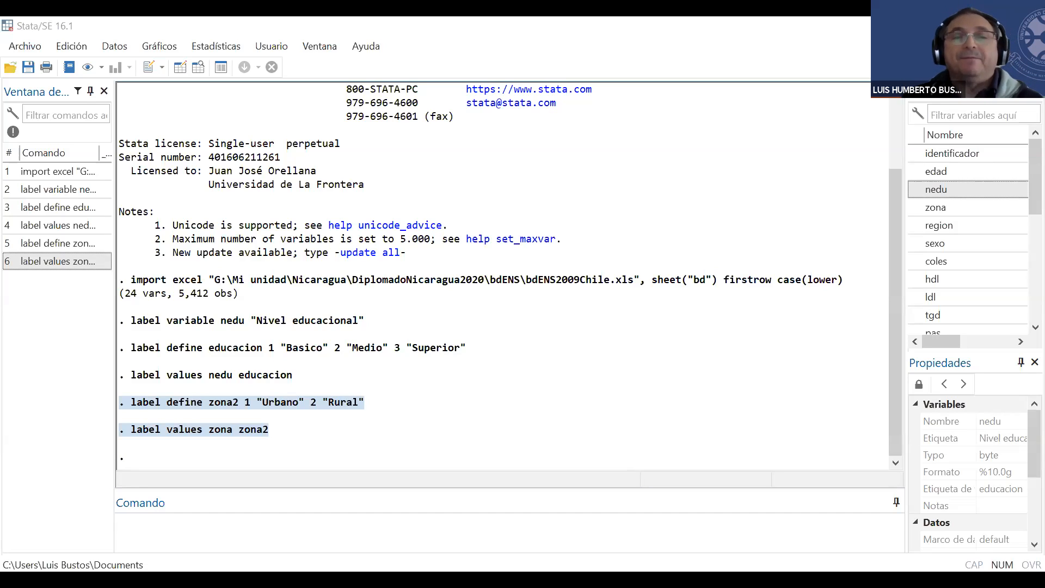
key(alt+Tab)
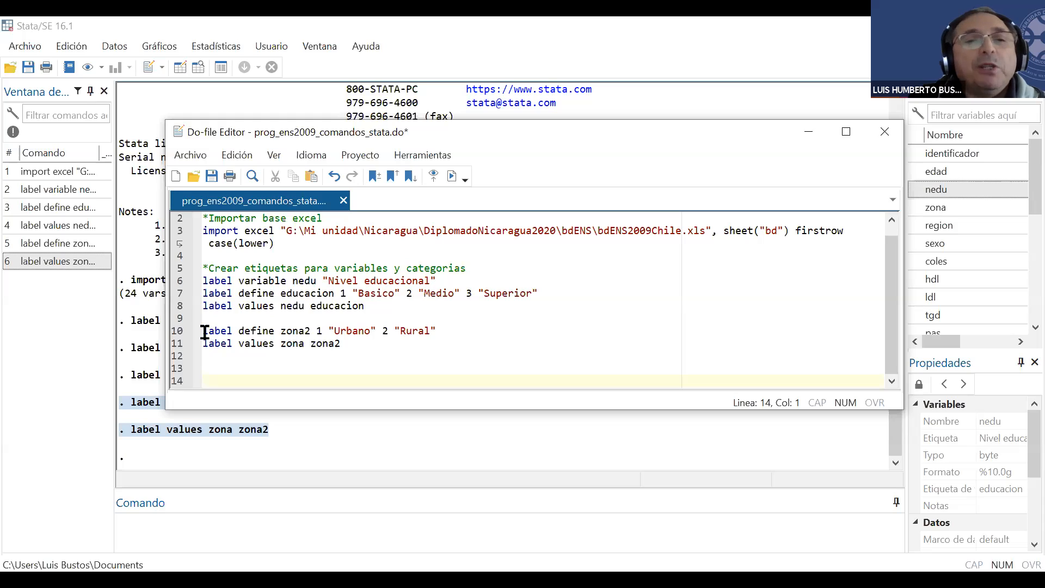
drag(205, 332, 390, 343)
key(ctrl+c)
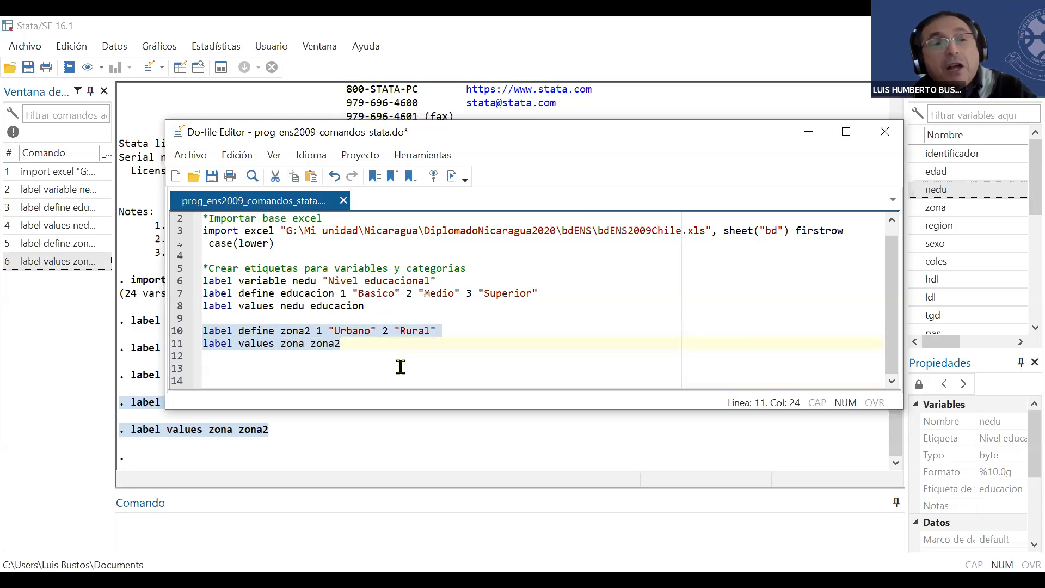
click(229, 370)
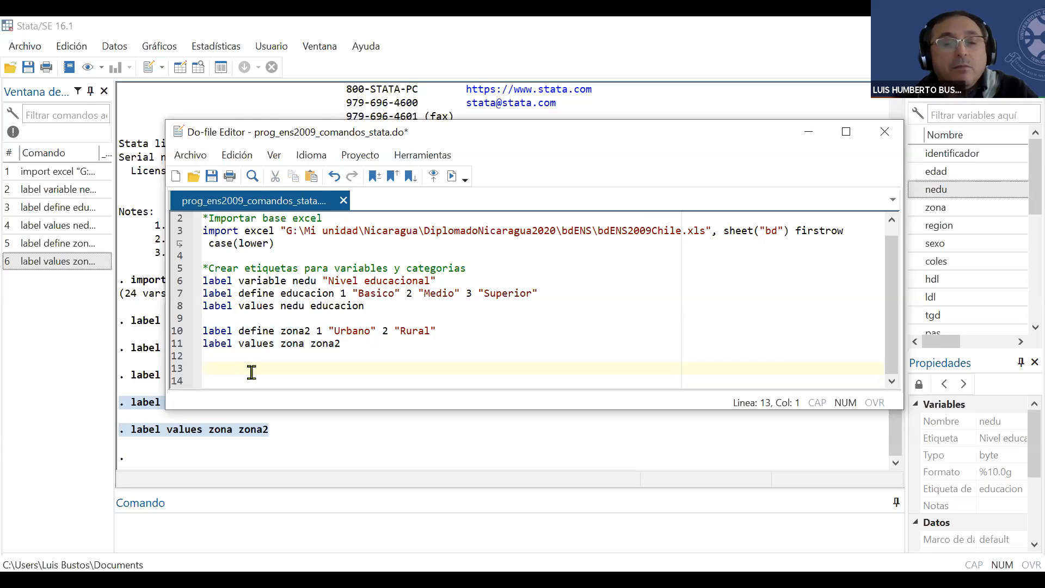
key(ctrl+v)
Change the copied label define command to define sexo2 with 1 "Hombre" and 2 "Mujer".
click(298, 368)
double_click(298, 368)
text(sexo2)
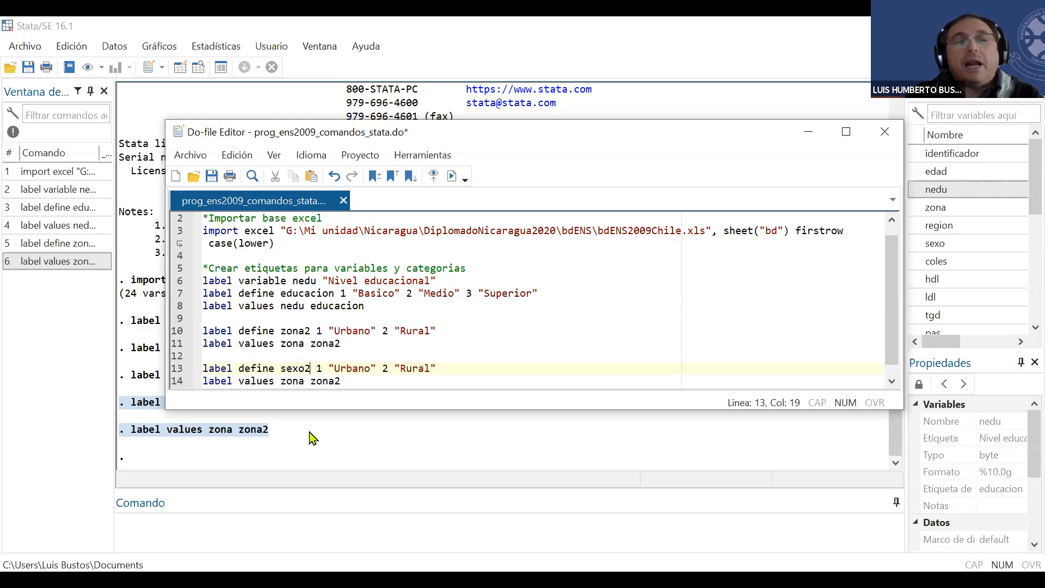
double_click(360, 370)
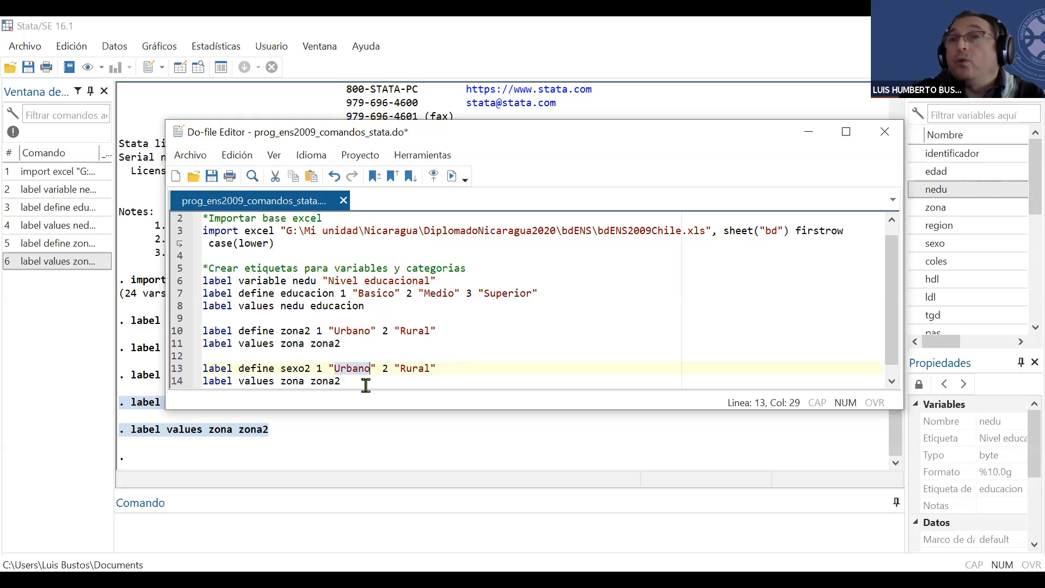
text(Hom,b)
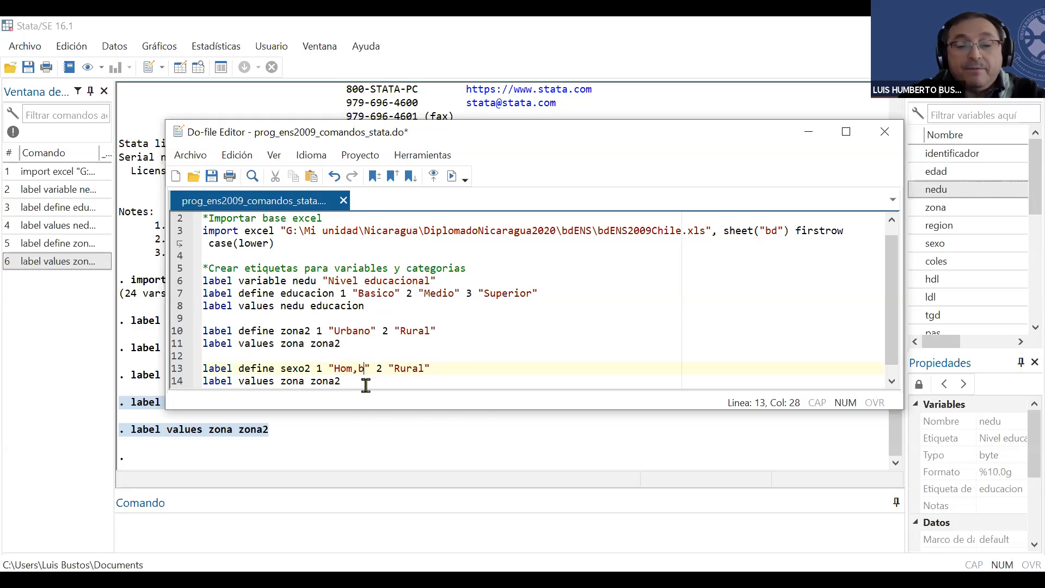
key(BackSpace)
key(BackSpace)
text(bre)
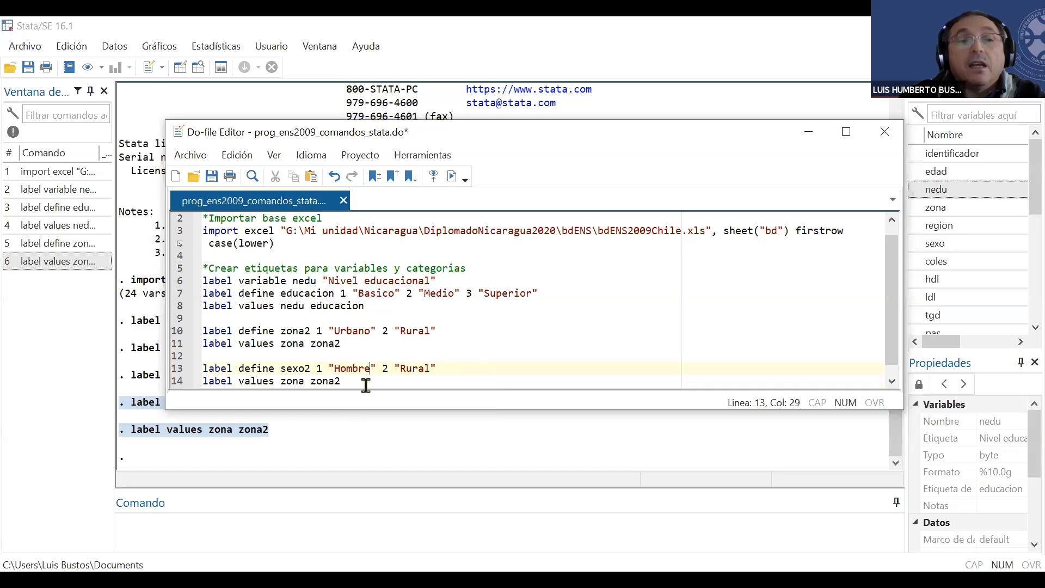
double_click(415, 369)
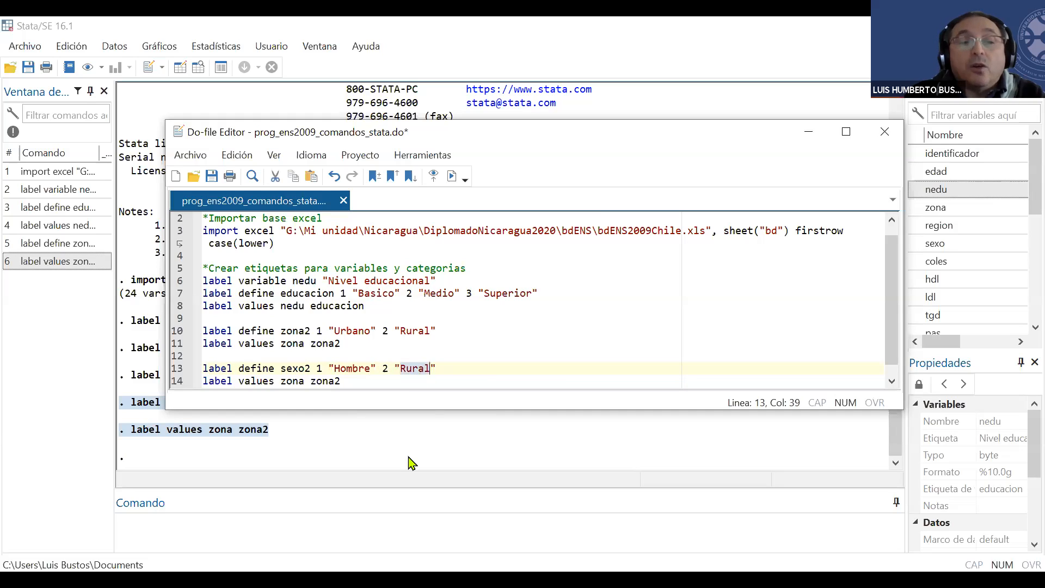
text(Mujer)
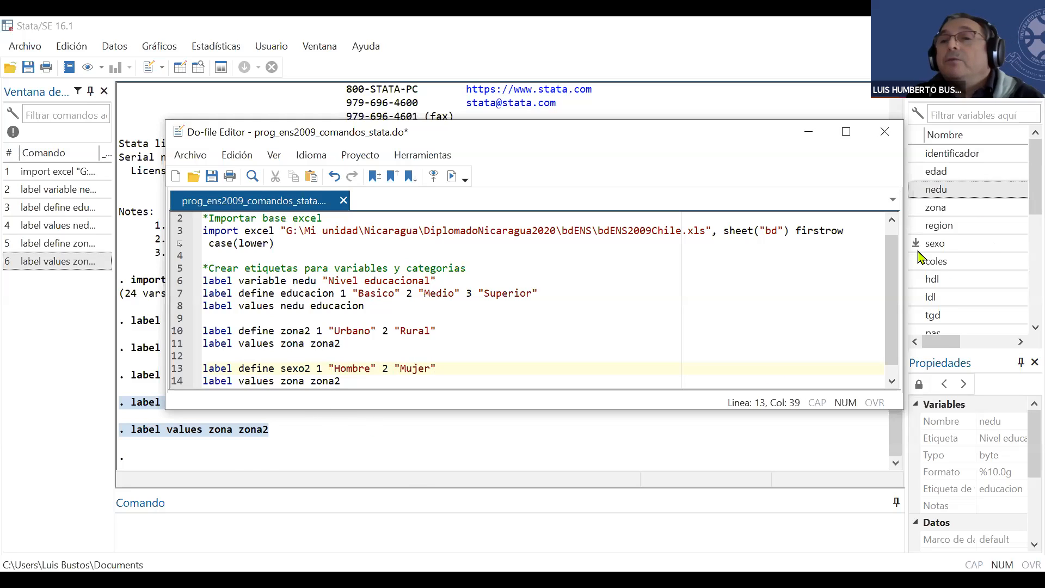
Change the copied label values command to assign sexo2 to sexo, and add empty lines below it.
click(292, 381)
double_click(292, 381)
text(sexo)
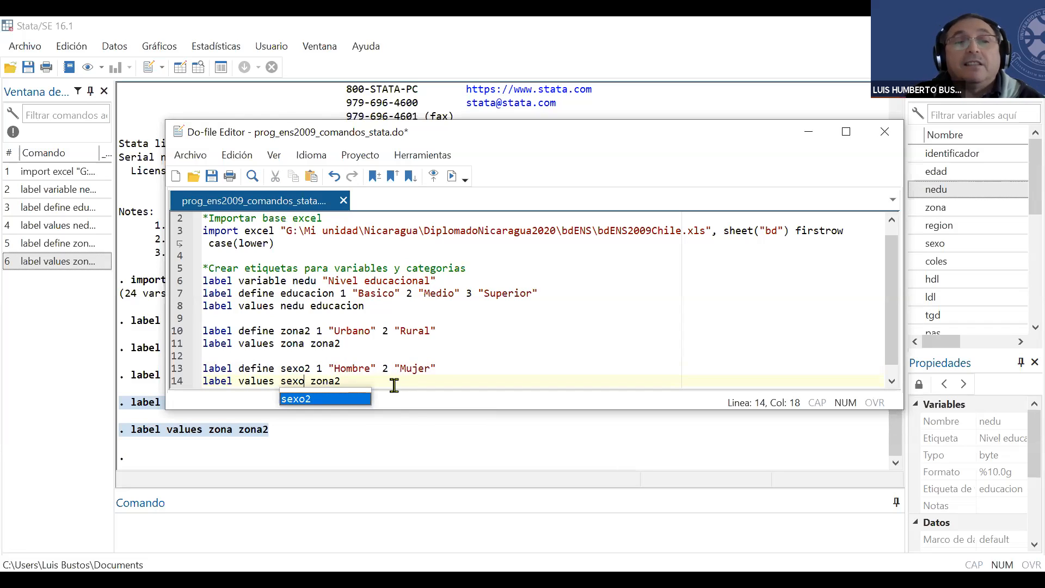
double_click(300, 367)
key(ctrl+c)
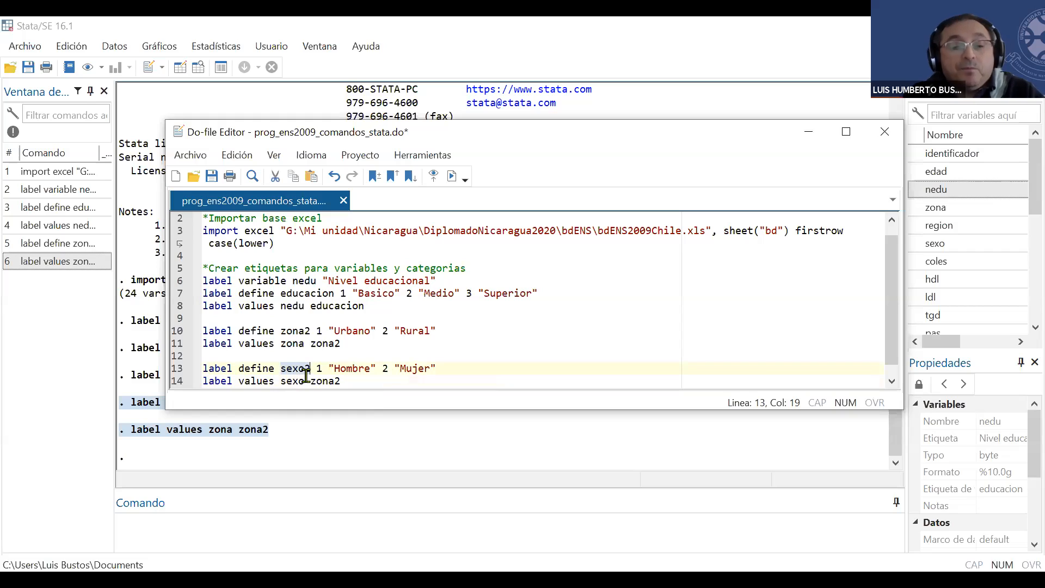
double_click(326, 381)
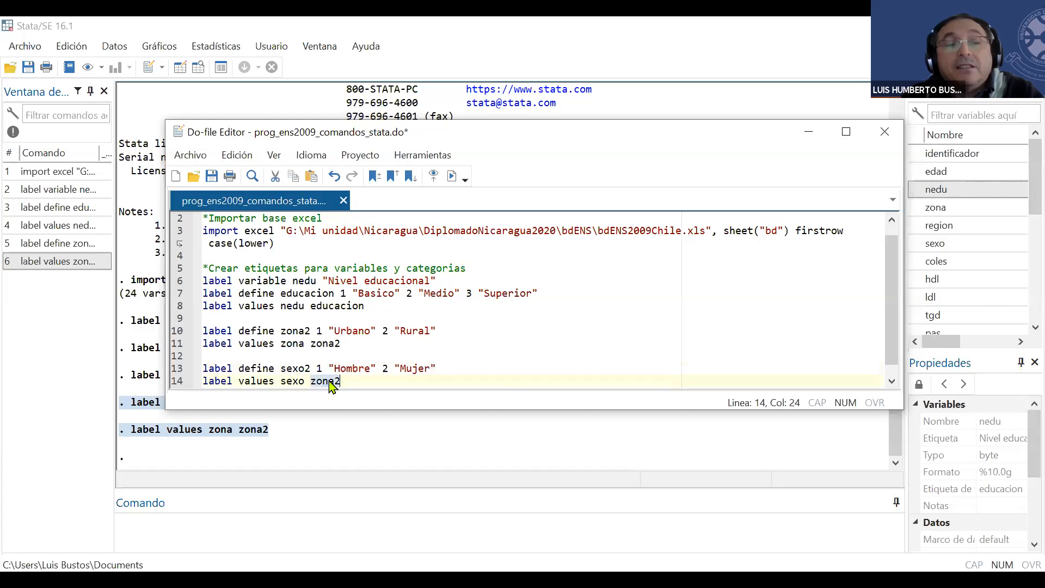
key(ctrl+v)
key(Return)
key(Return)
key(Return)
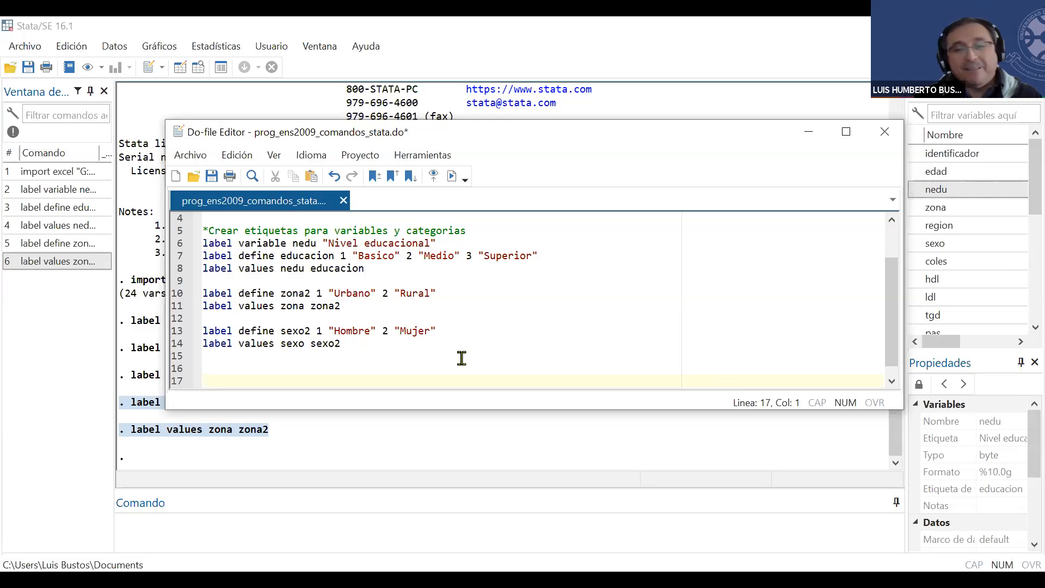
Run only the label define sexo2 and label values sexo lines from the do-file.
click(172, 333)
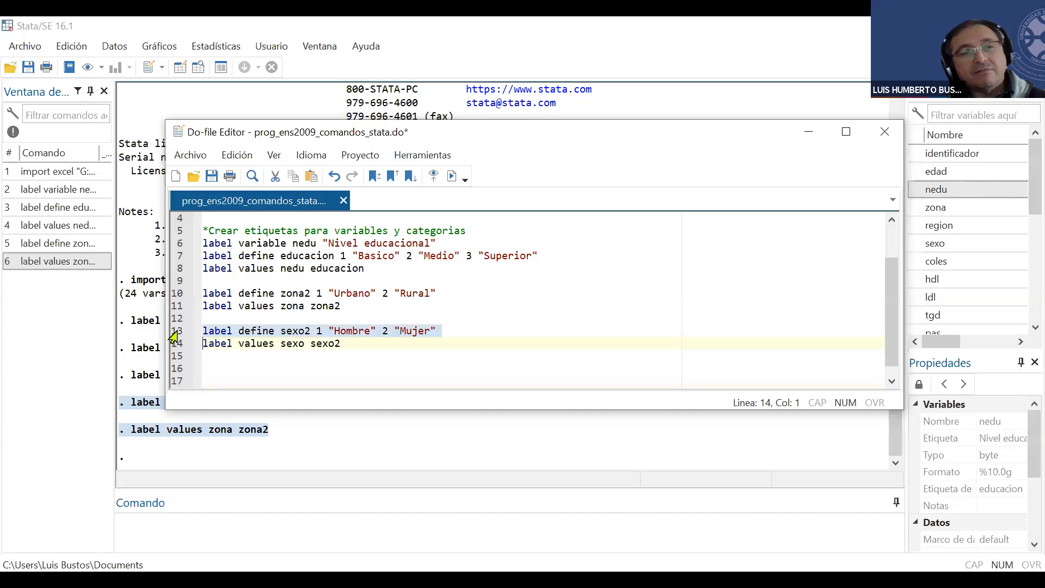
drag(173, 338, 173, 351)
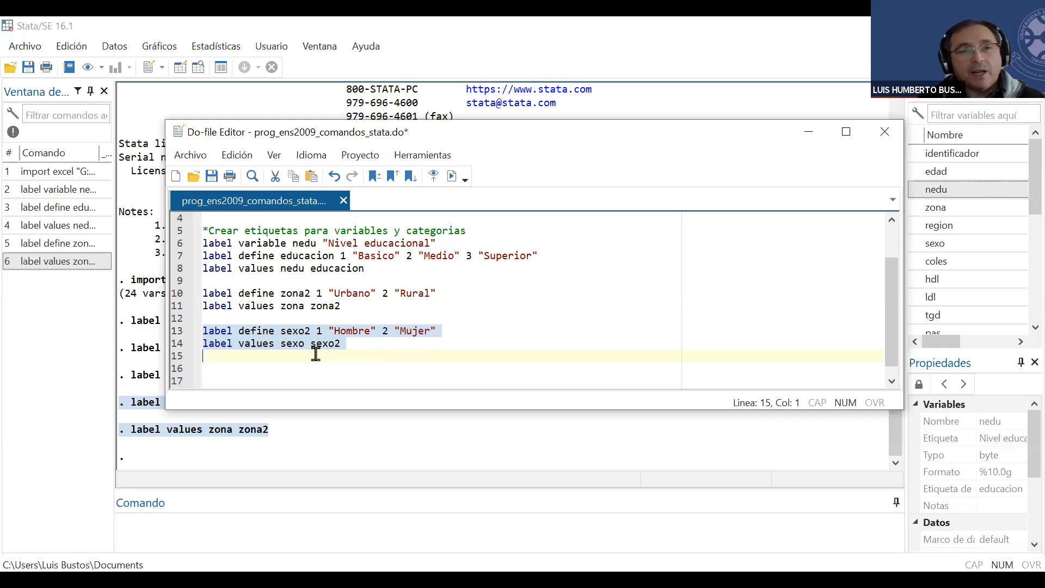
click(453, 178)
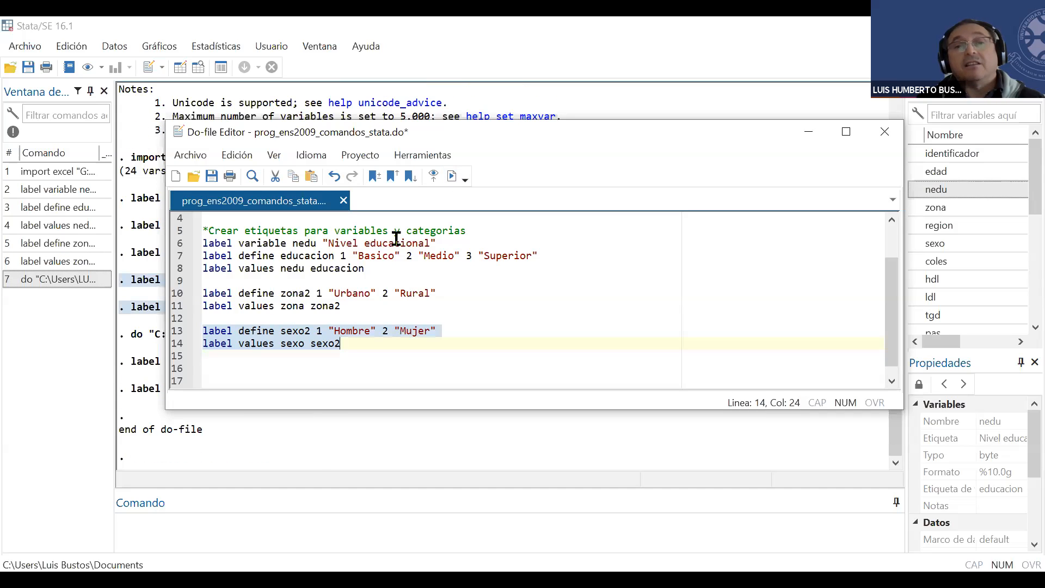
Check the value labels shown for sexo in the Data Editor, then close the editor.
click(159, 385)
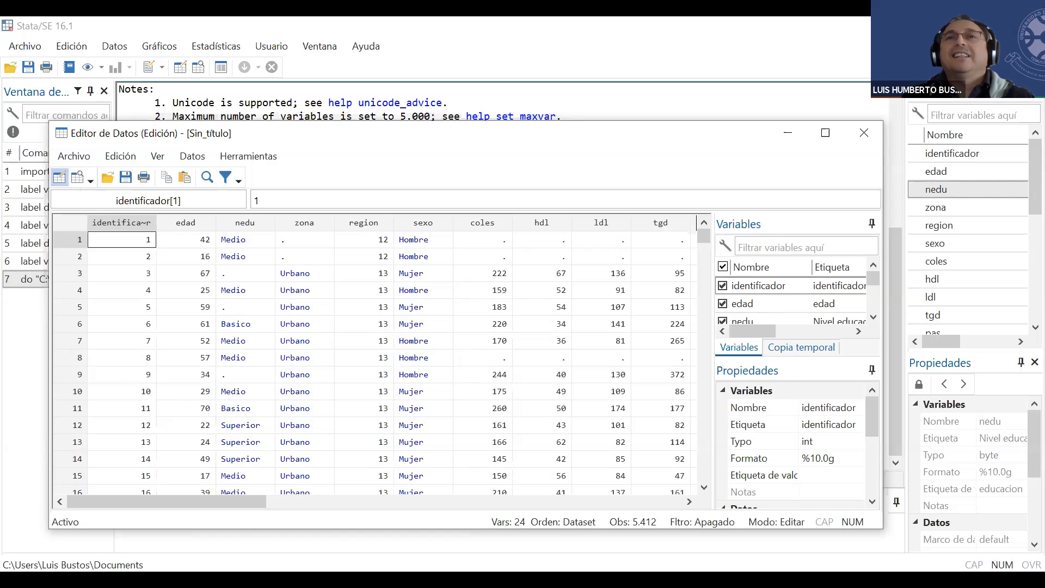
key(alt+Tab)
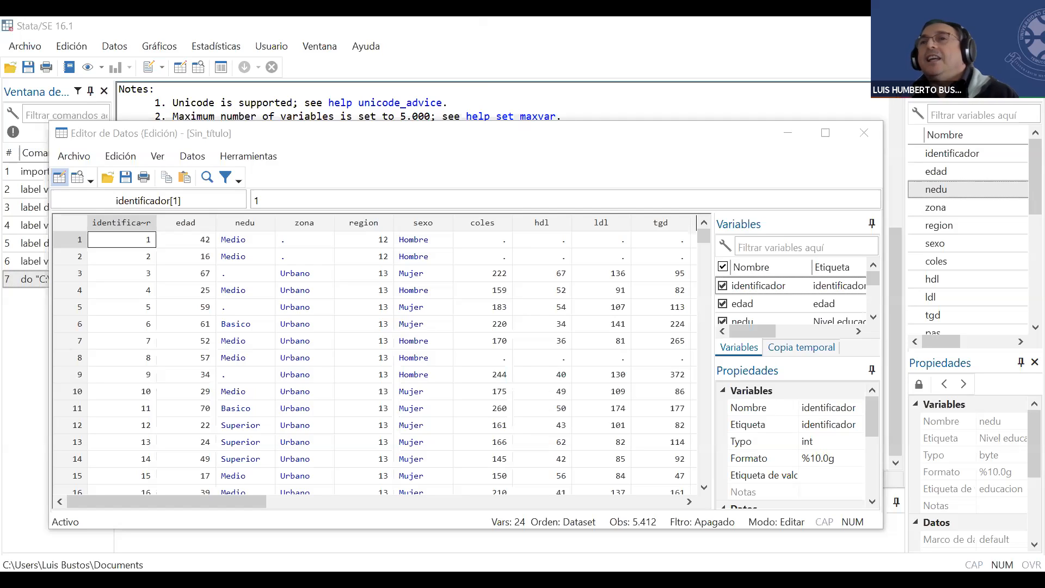
click(863, 137)
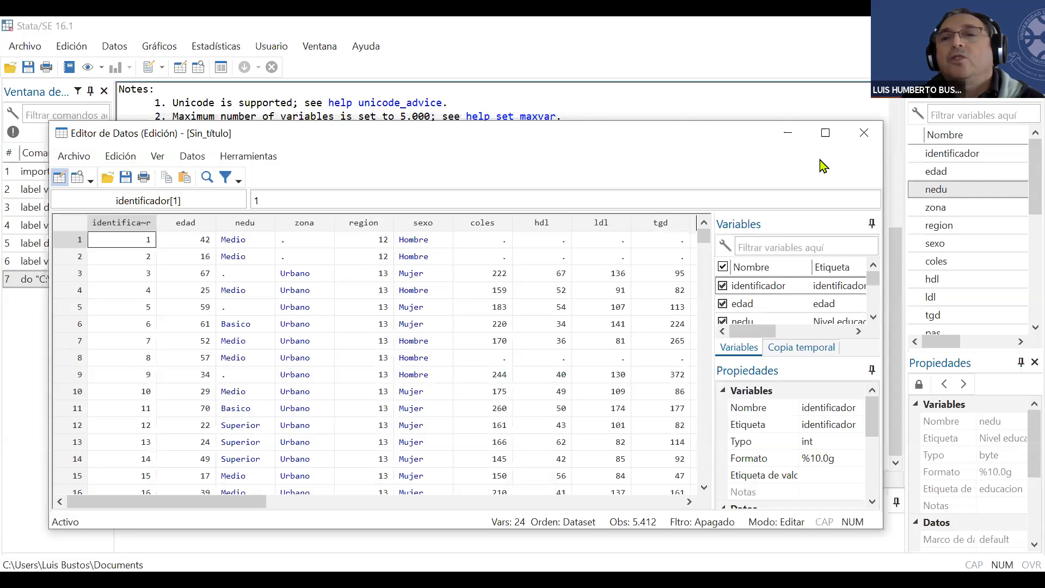
click(863, 133)
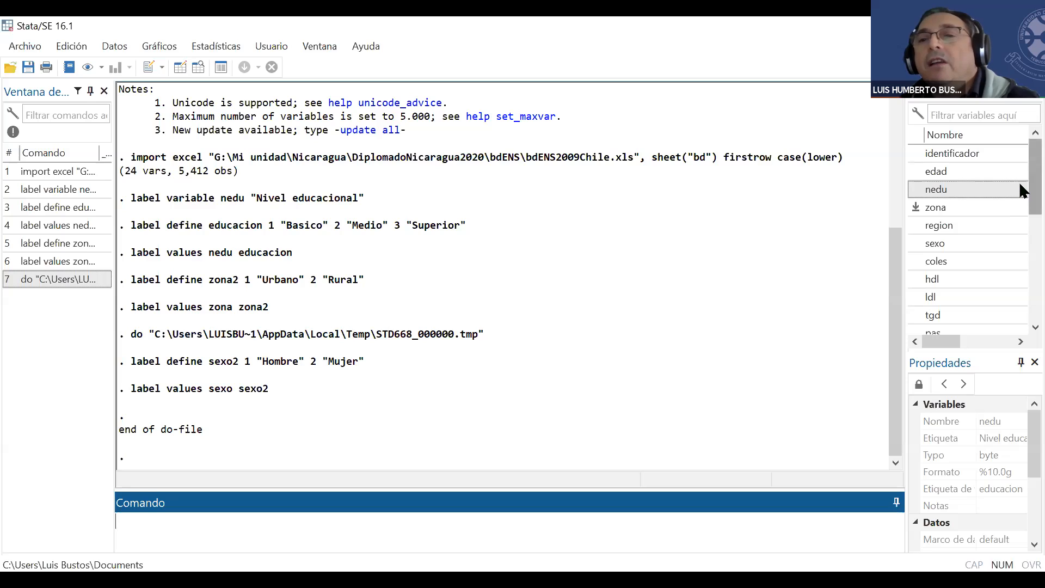
Find the diabetes variable in the variable list and duplicate the two sexo label commands below the originals in the do-file.
scroll(1019, 210, down, 3)
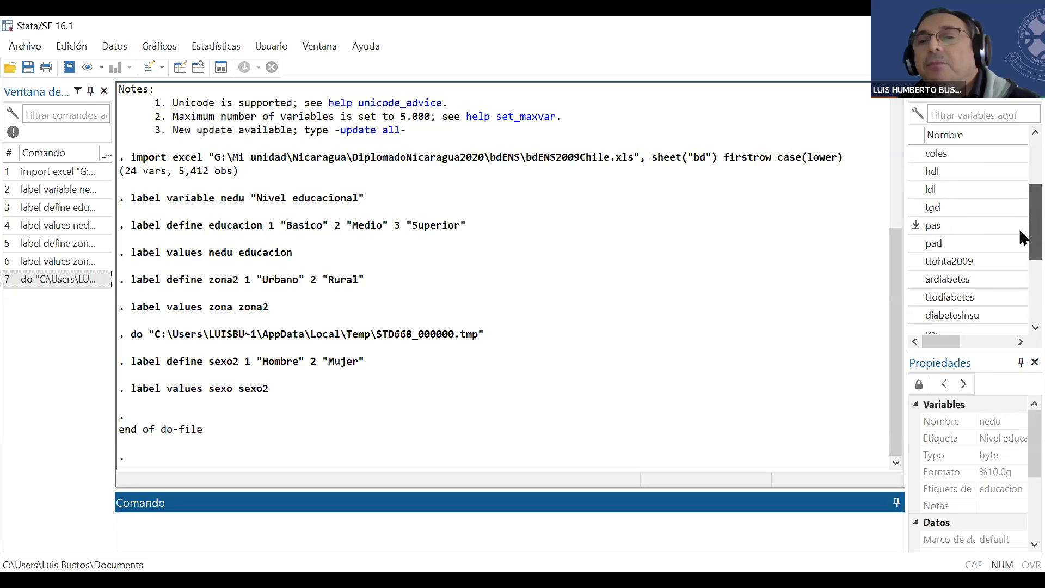
scroll(1019, 266, down, 2)
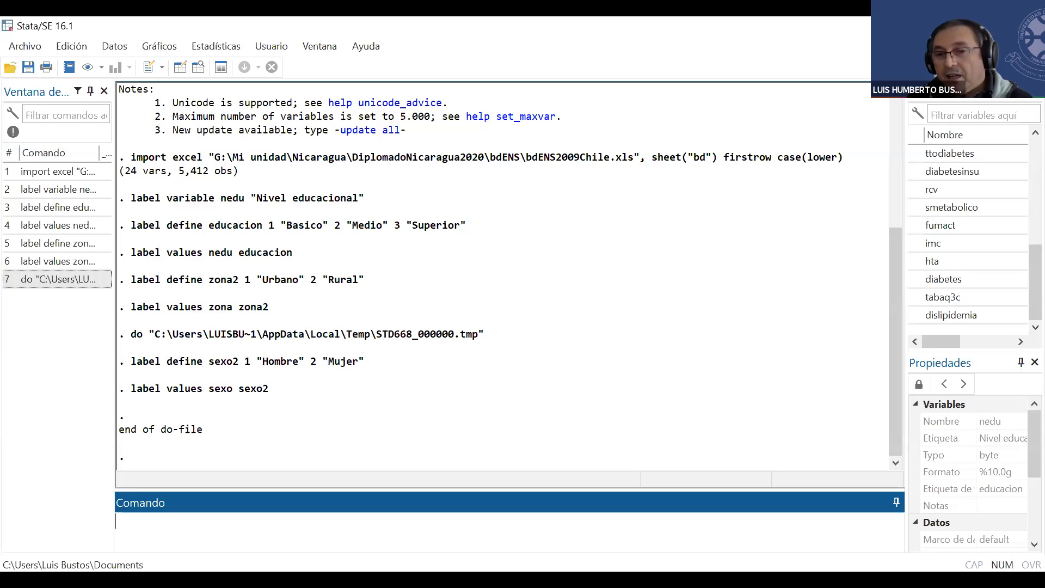
key(alt+Tab)
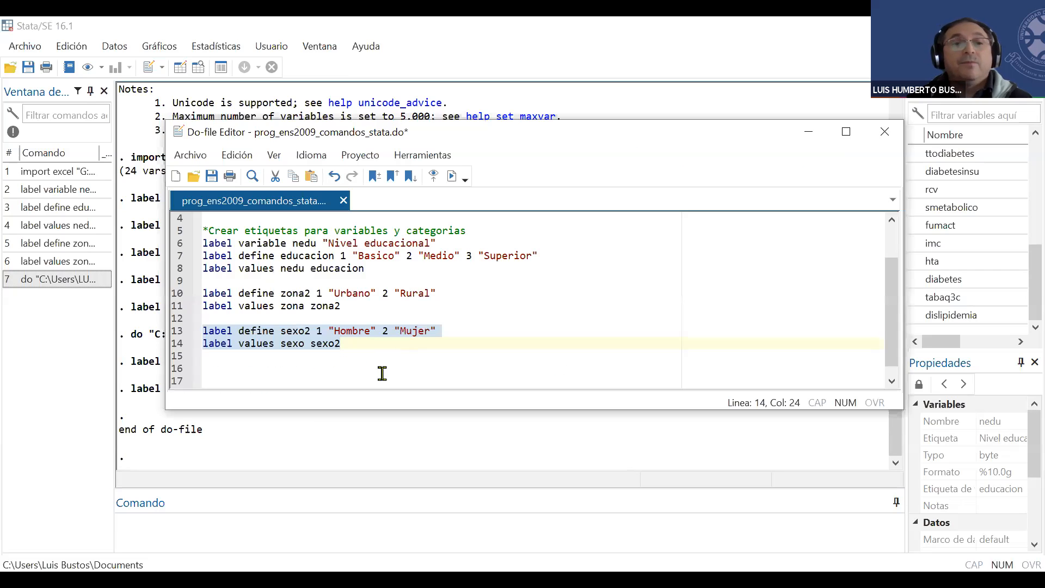
right_click(233, 336)
click(279, 405)
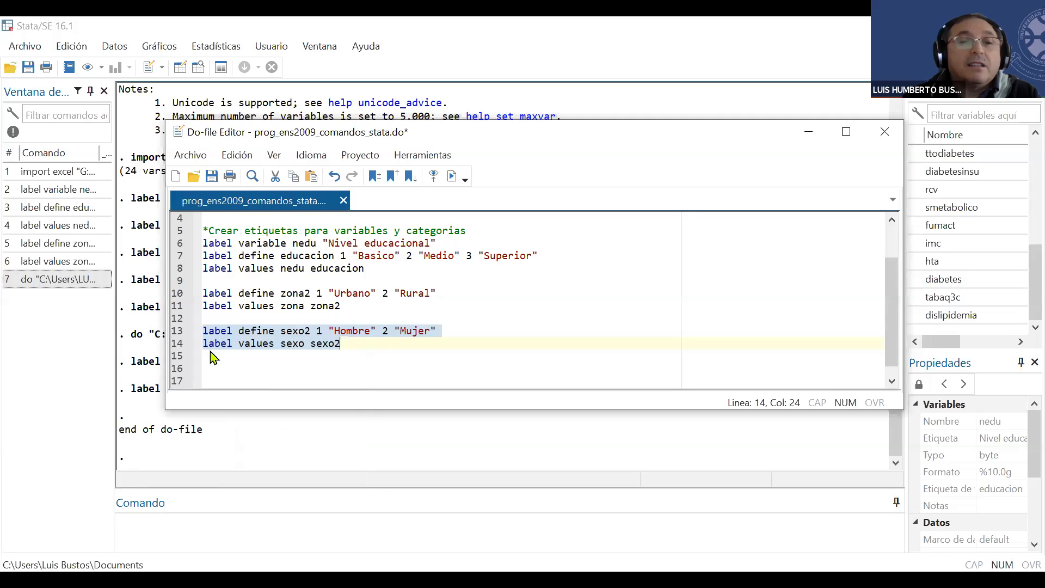
click(221, 368)
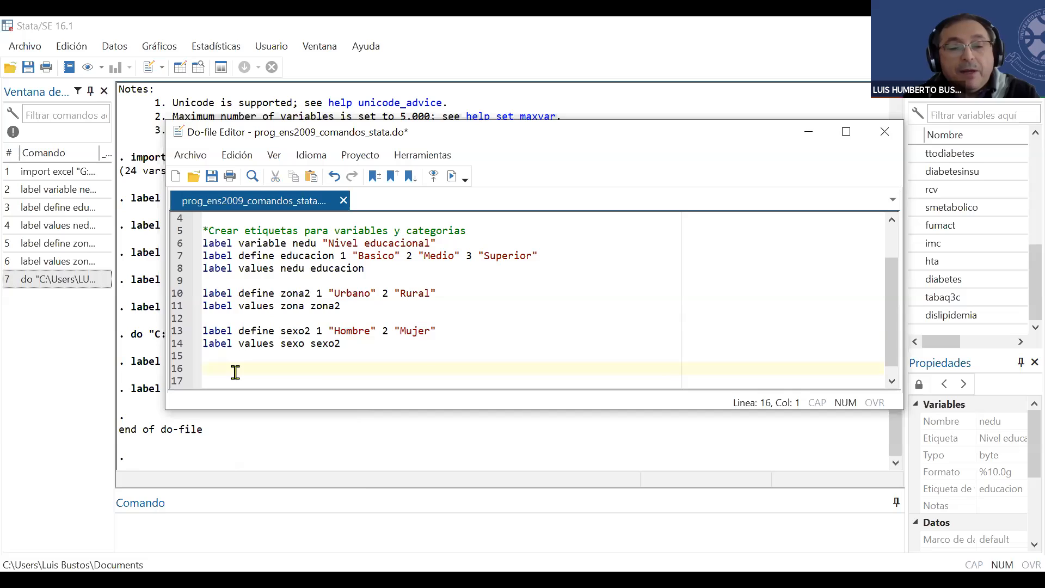
text(label define sexo2 1 "Hombre" 2 "Mujer" label values sexo sexo2)
Rename the label in the copied label define command to diabetes2 and set its category codes to 0 and 1.
double_click(296, 368)
text(diabetes)
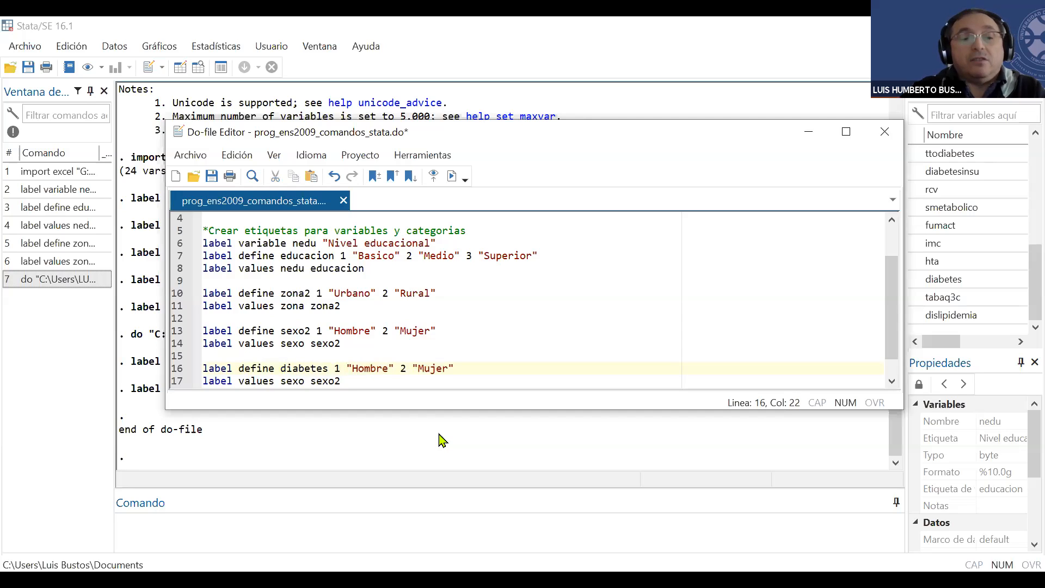
text(2)
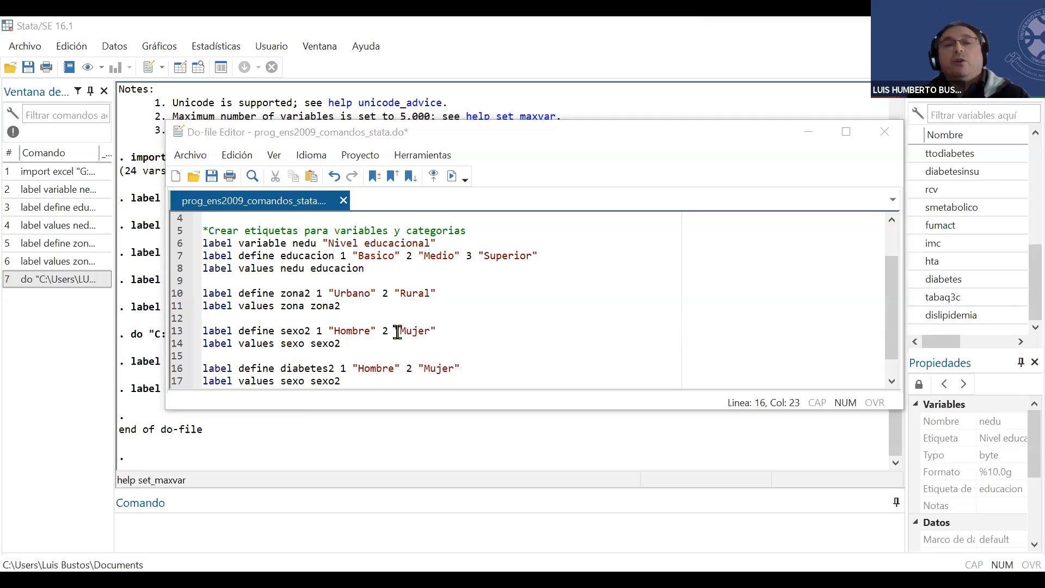
click(346, 363)
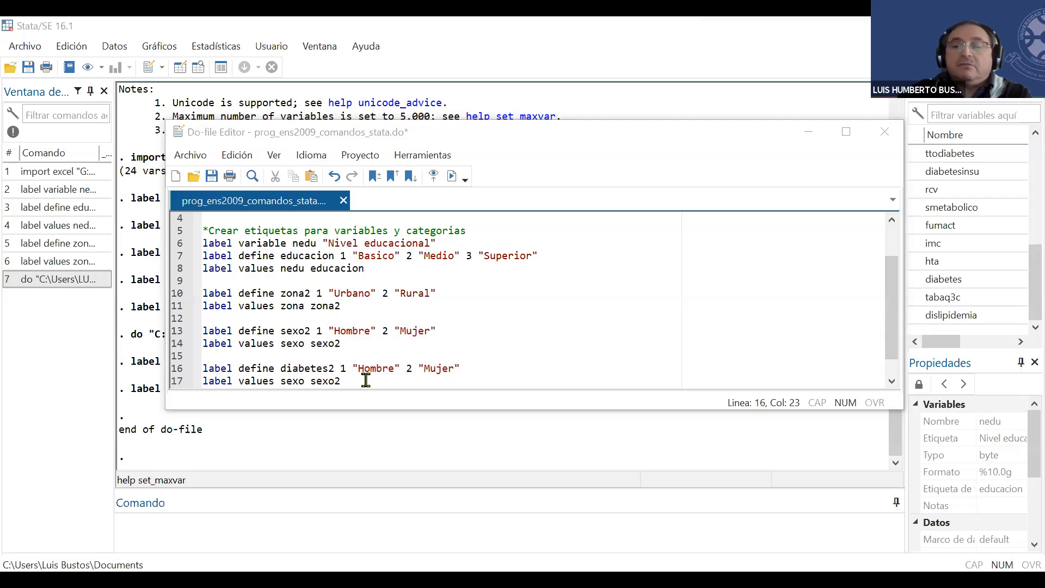
key(BackSpace)
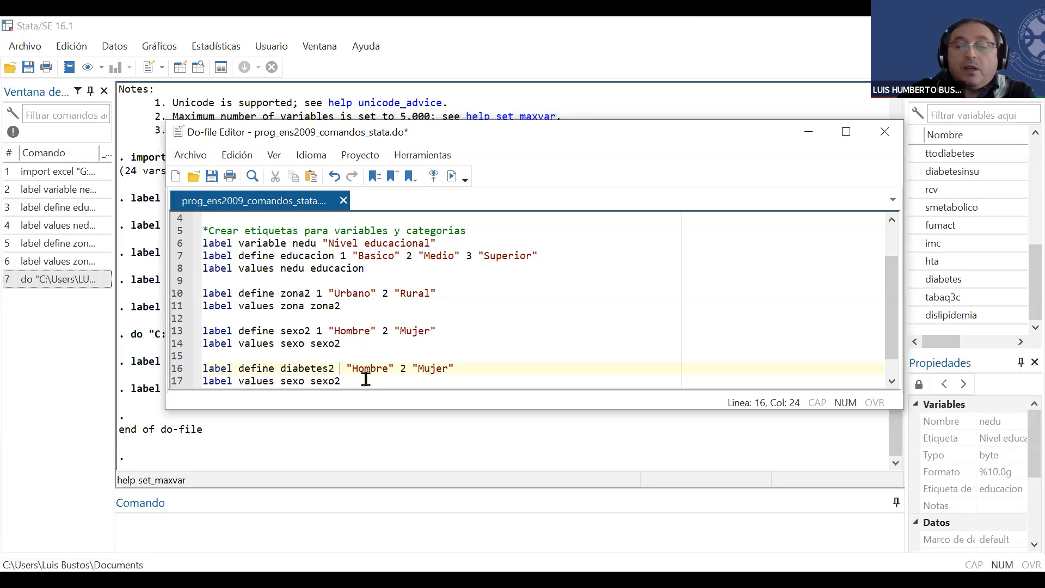
text(0)
click(413, 369)
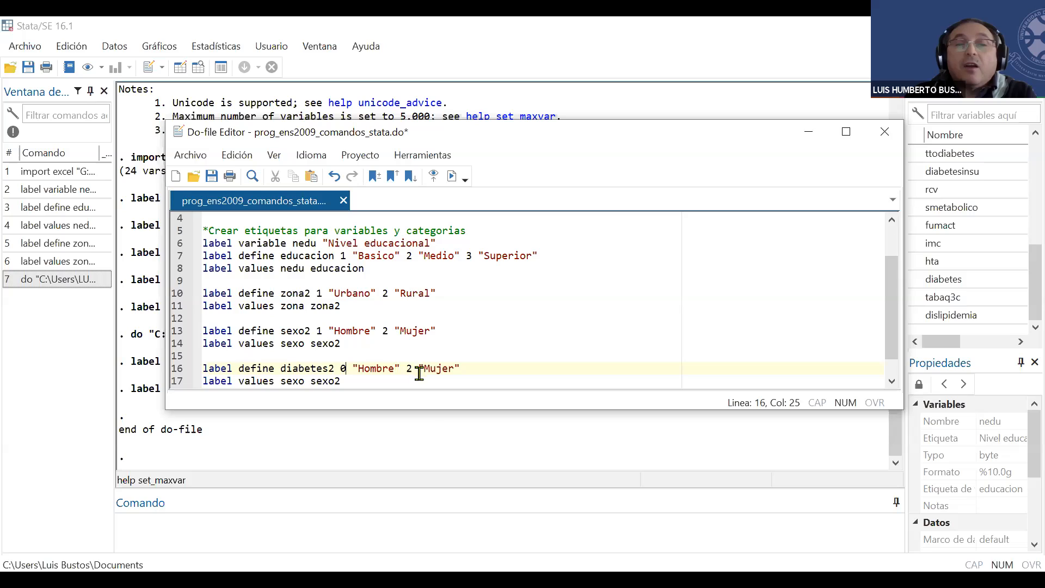
key(BackSpace)
text(1)
Set the diabetes2 category texts to "No" for 0 and "Si" for 1.
double_click(382, 370)
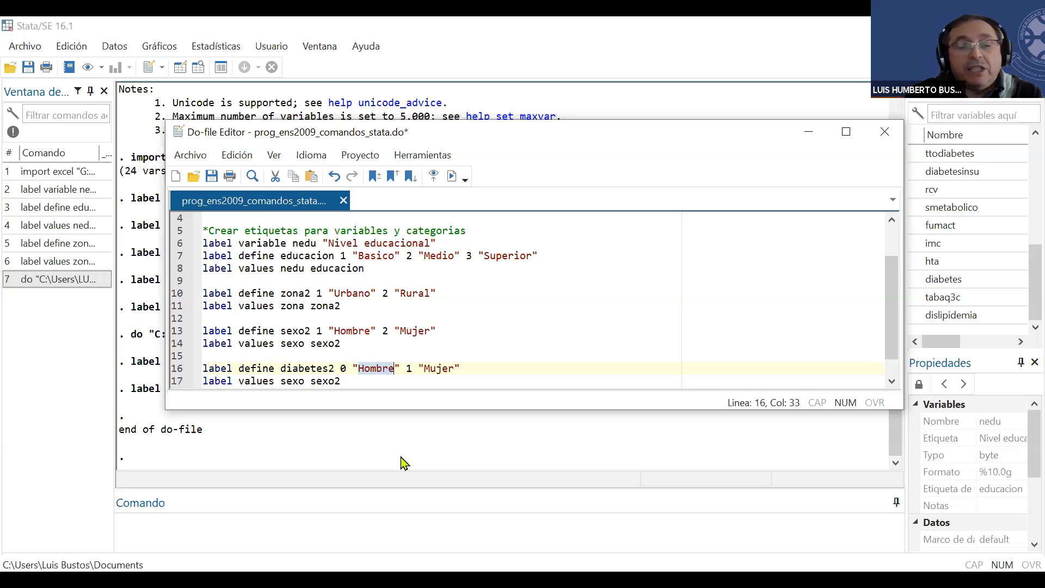
text(No)
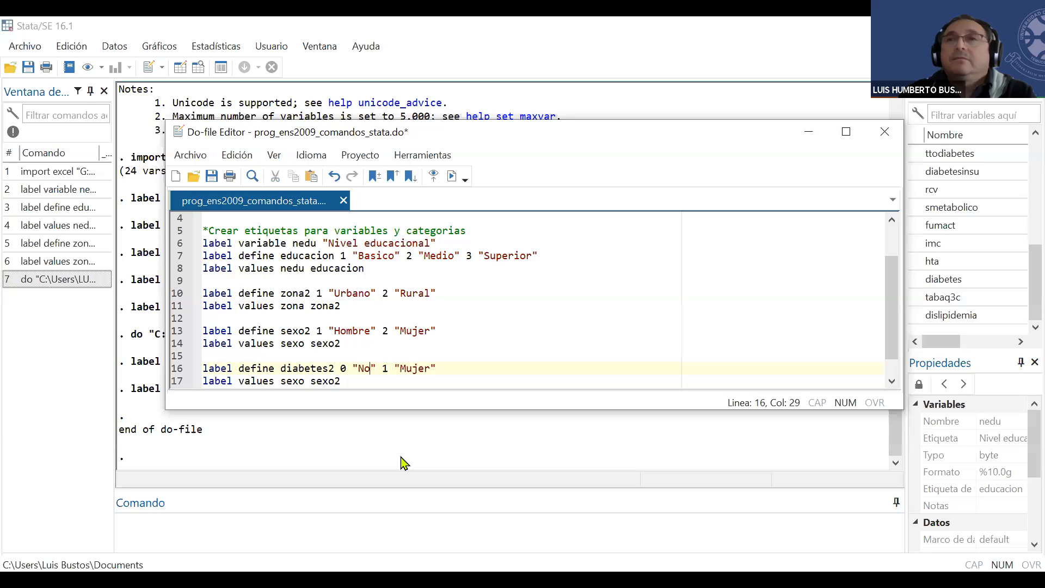
double_click(415, 368)
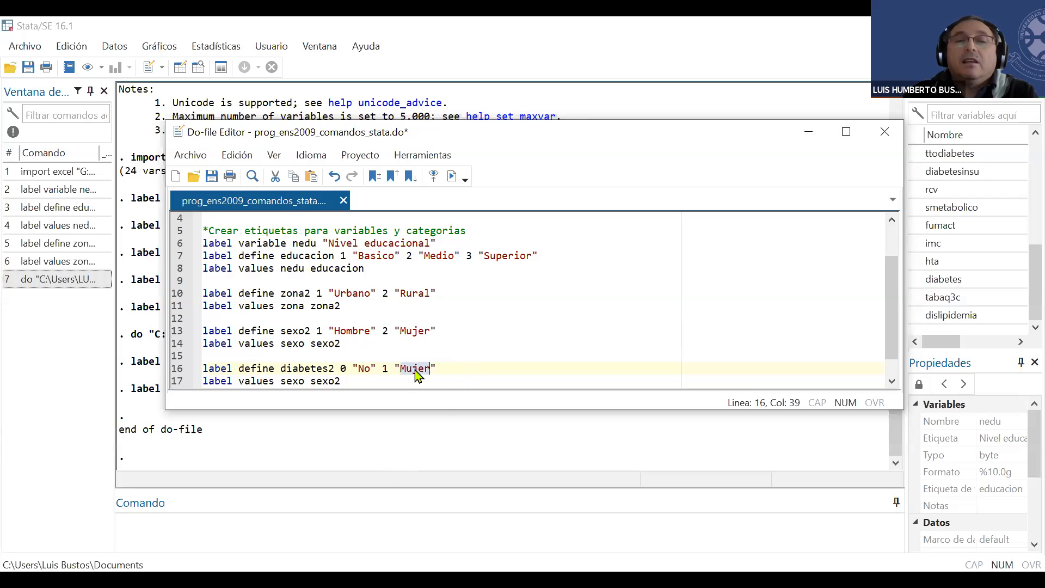
text(Si)
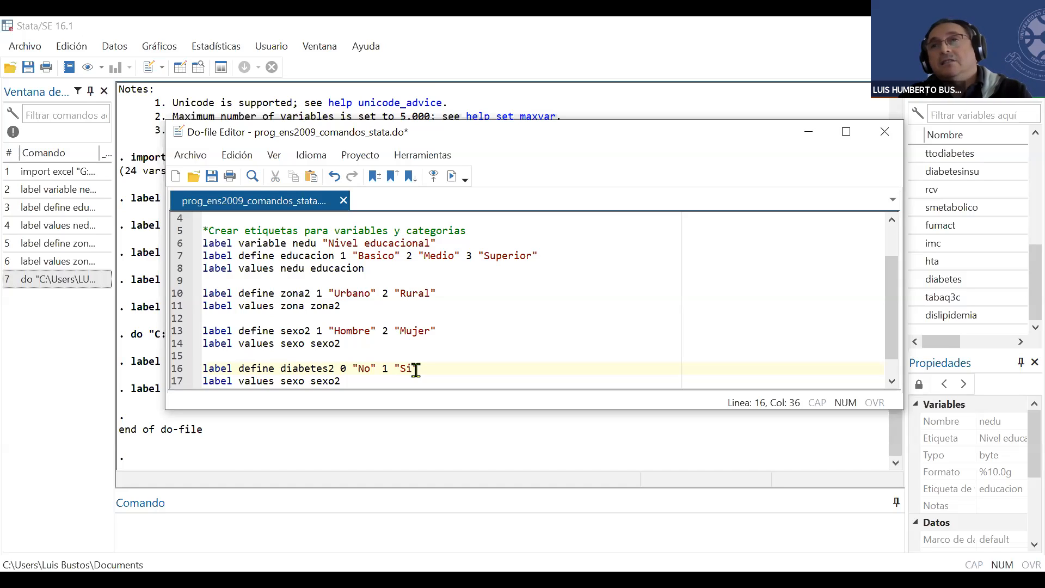
Change the diabetes2 category texts to "Sin diabetes" for 0 and "diabetes" for 1 in the label define command.
key(BackSpace)
key(BackSpace)
text(d)
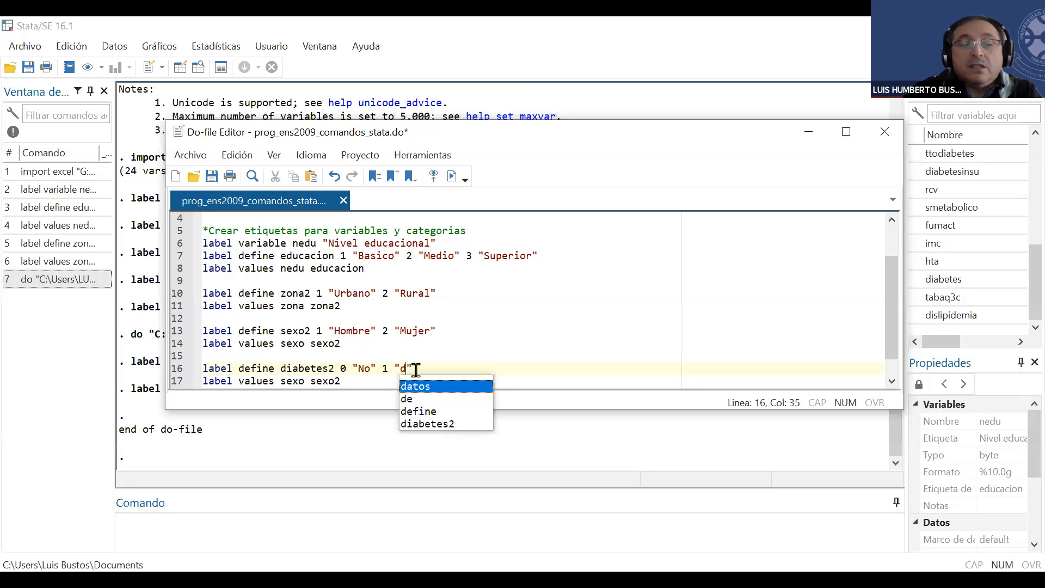
text(iabetes)
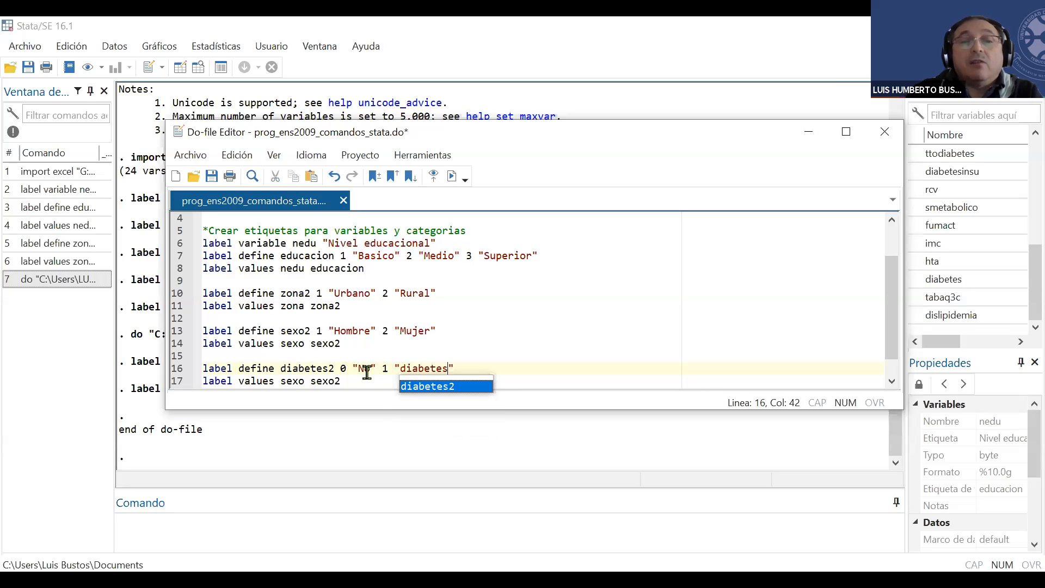
click(368, 371)
text(Sin diabe)
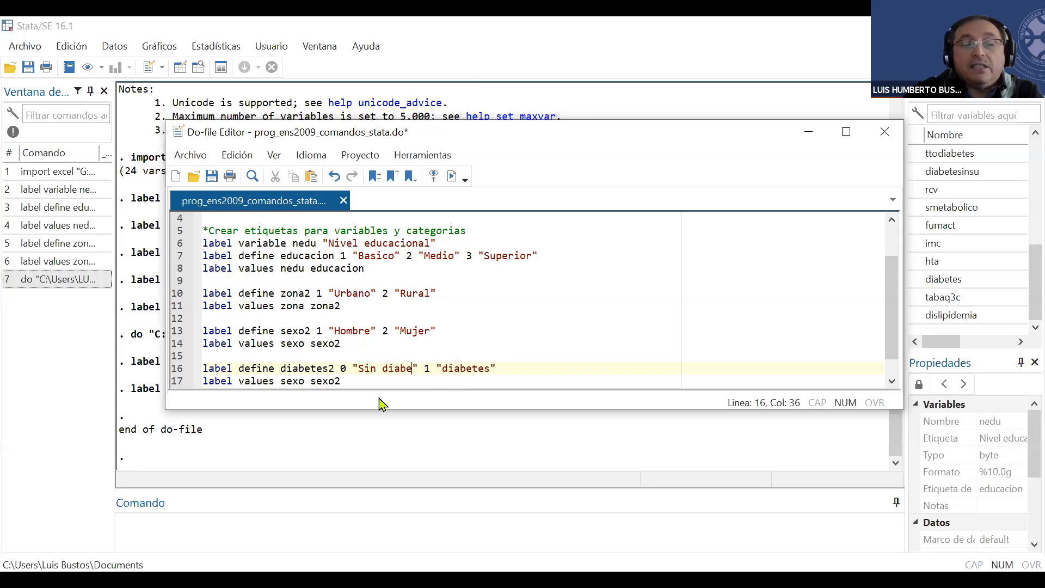
text(tes)
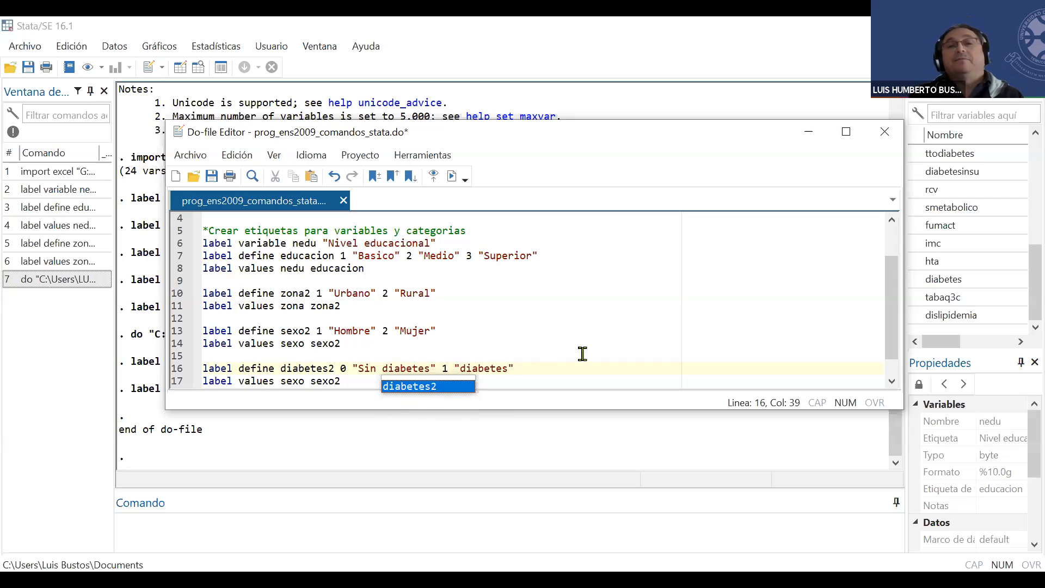
click(566, 373)
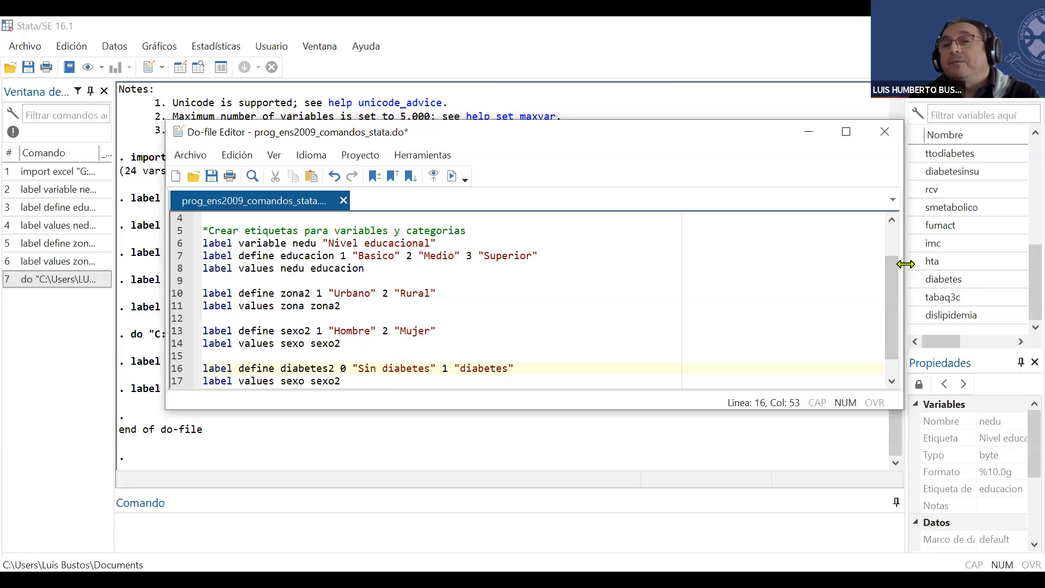
Narrow the Do-file Editor window and change the copied label values command to apply diabetes2 to the variable Diabetes.
drag(905, 263, 857, 263)
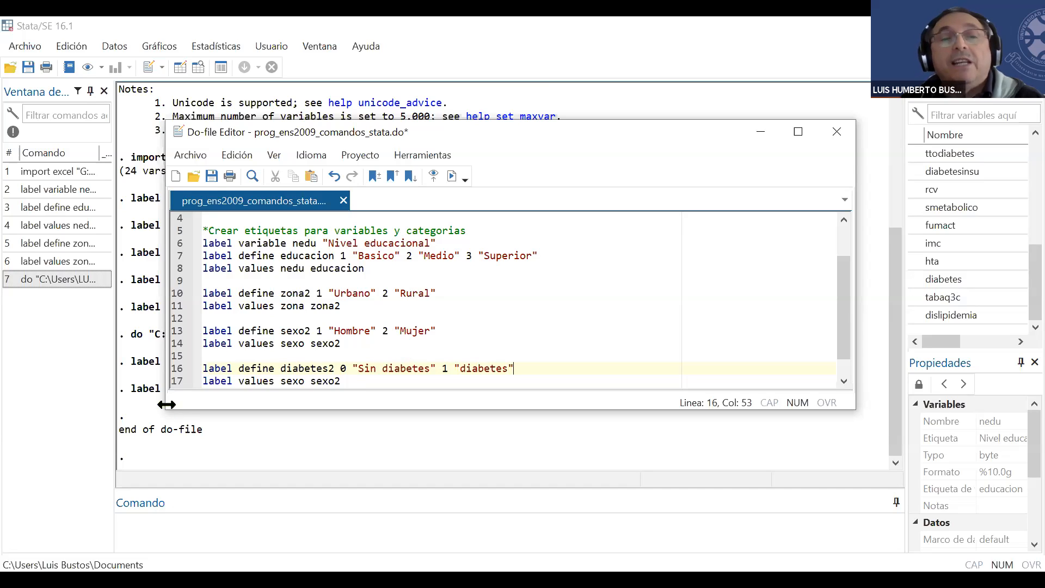
double_click(296, 380)
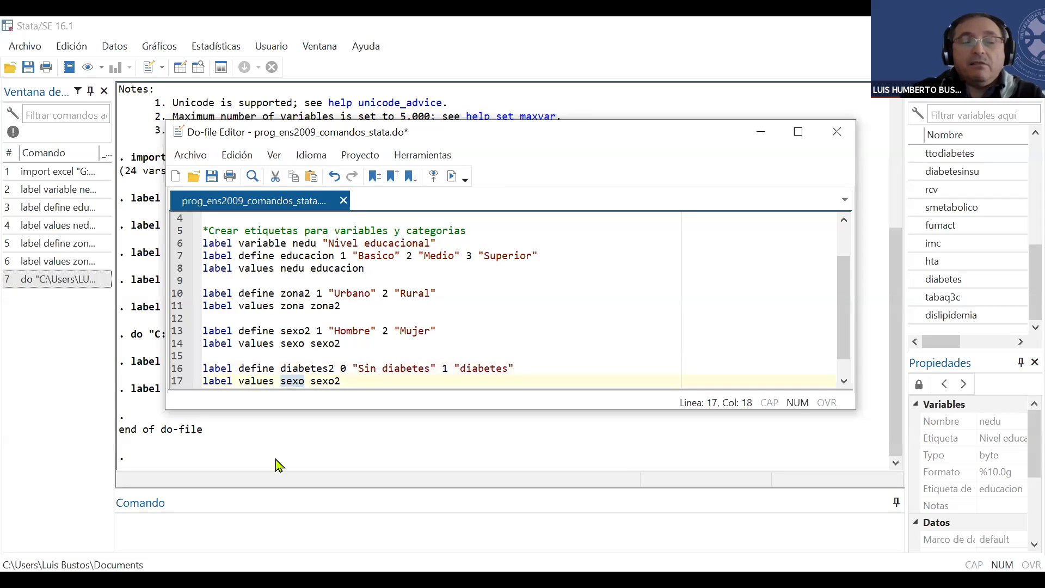
text(D)
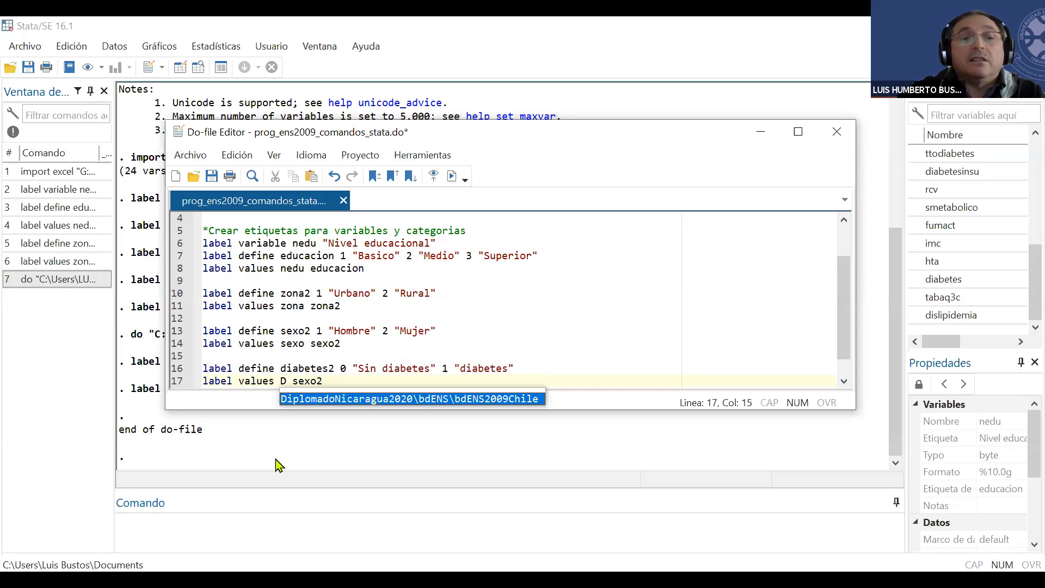
text(iabetes)
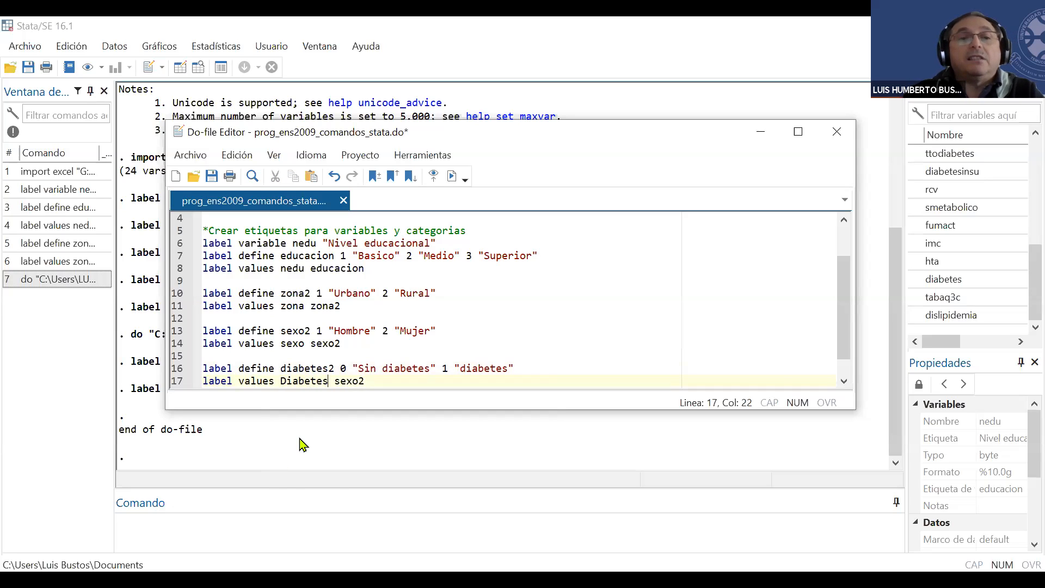
double_click(303, 368)
key(ctrl+c)
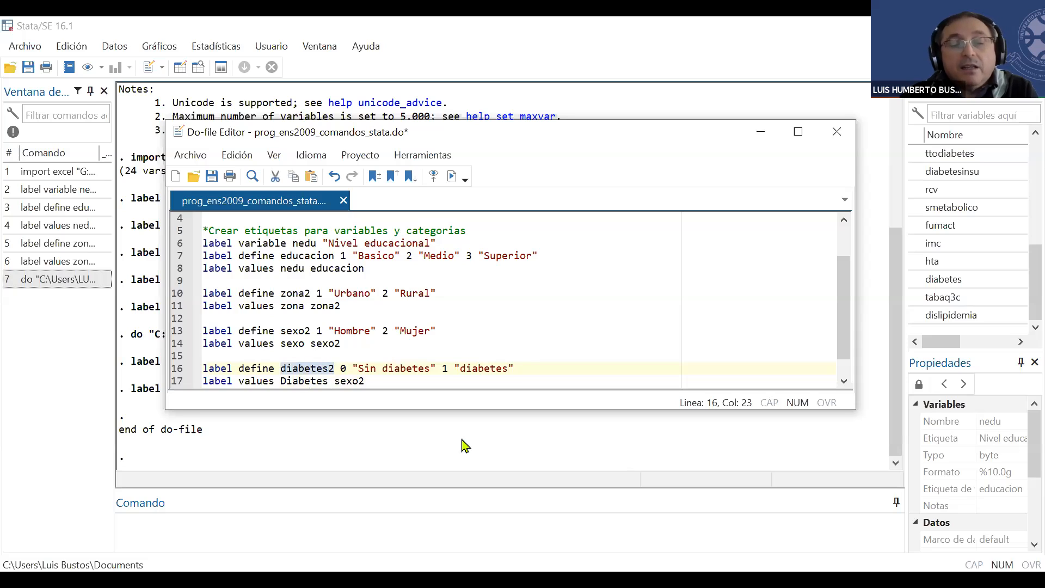
double_click(349, 381)
key(ctrl+v)
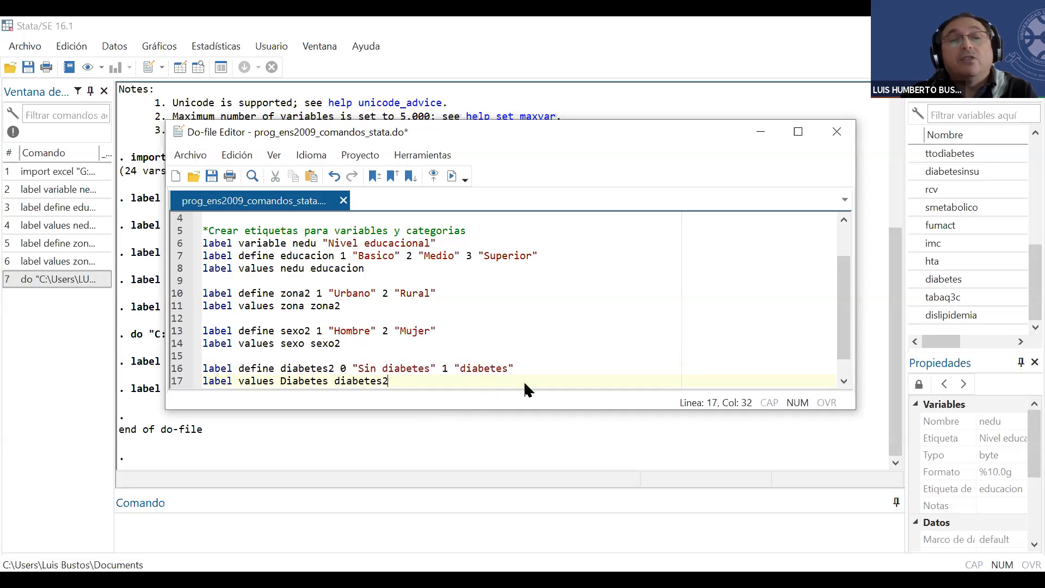
Run the two diabetes label commands from the do-file and bring the results into view.
click(173, 368)
drag(175, 381, 175, 384)
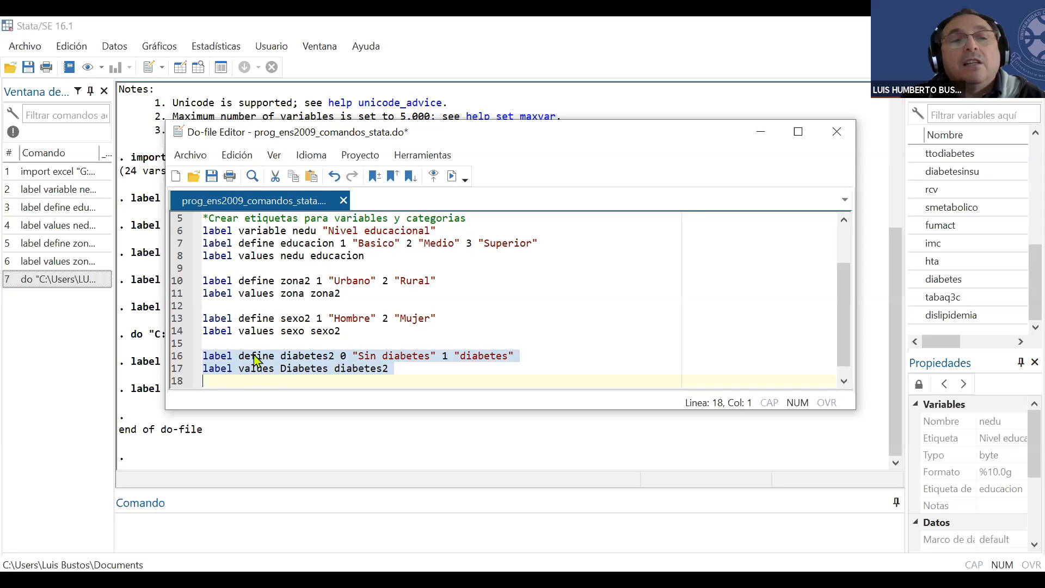
click(452, 177)
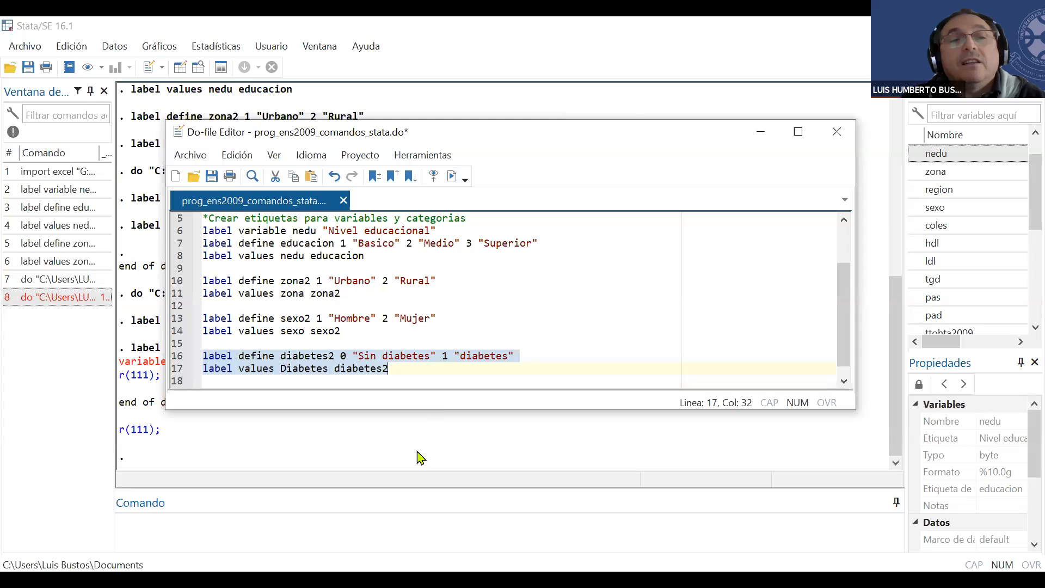
click(438, 456)
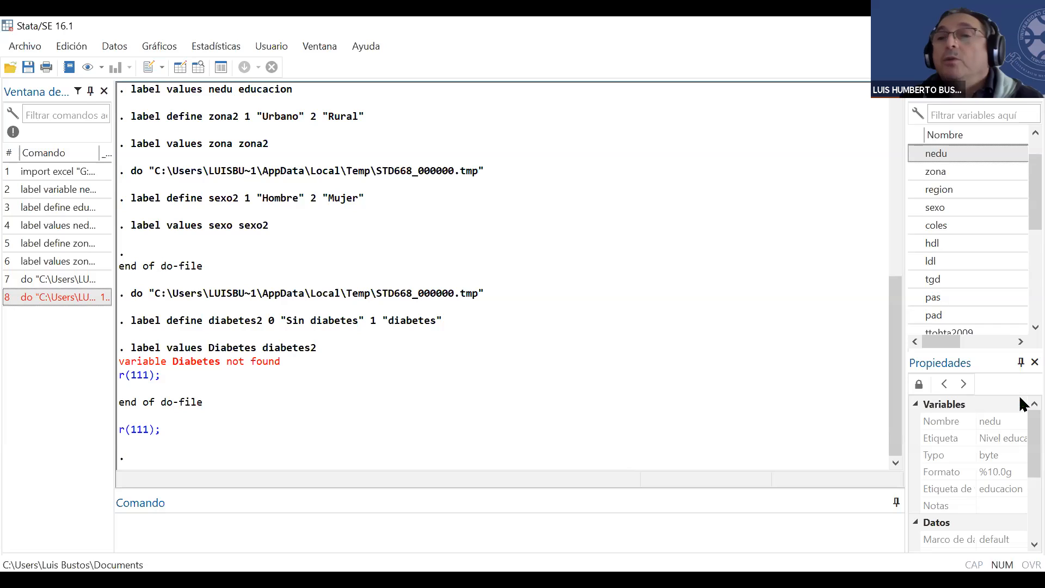
Check the variable's spelling in the variable list and correct Diabetes to lowercase diabetes in the label values command.
scroll(1020, 220, down, 1)
scroll(1019, 226, down, 3)
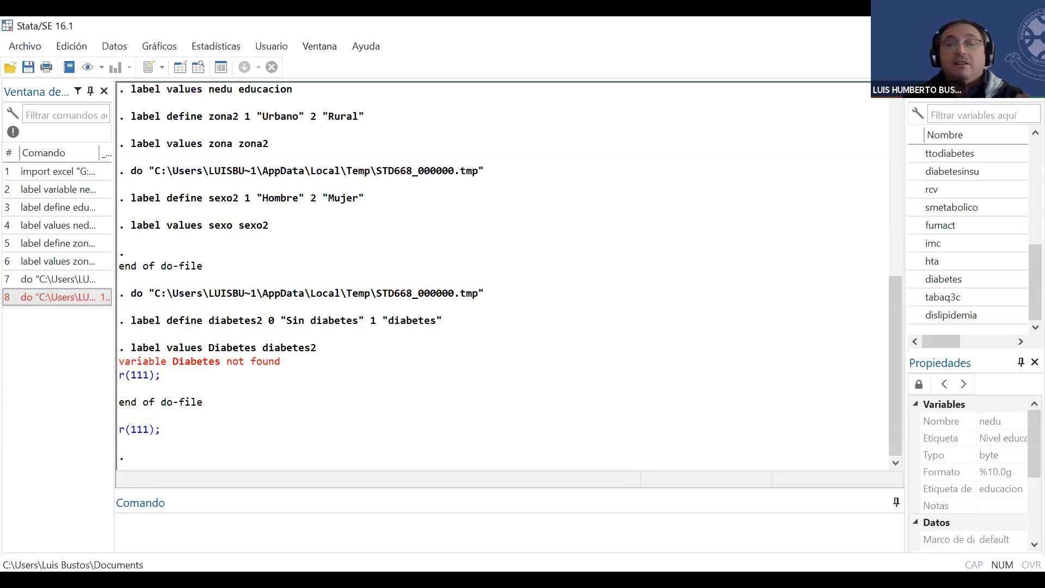
key(alt+Tab)
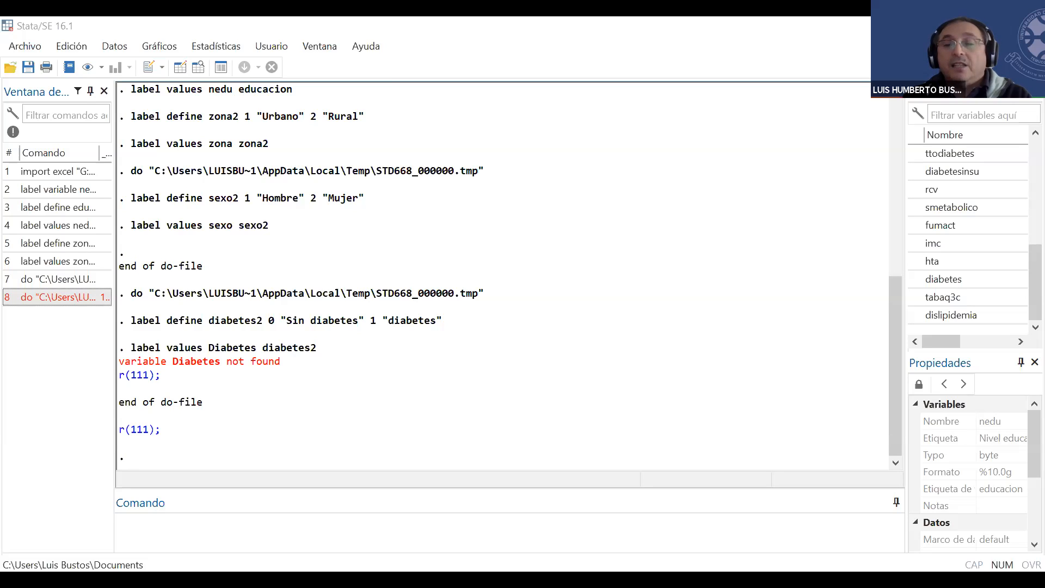
key(alt+Tab)
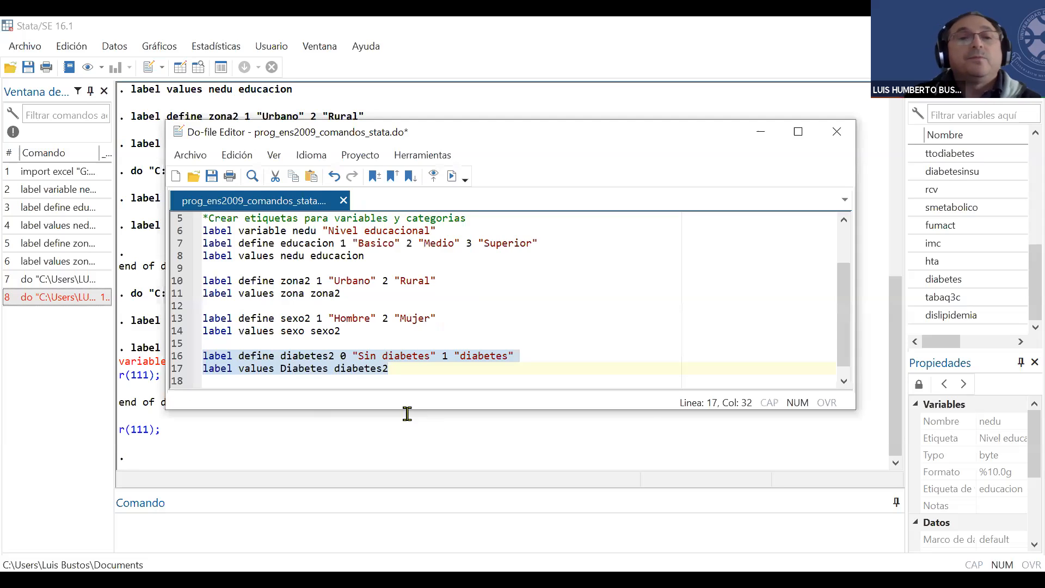
click(287, 370)
key(BackSpace)
text(d)
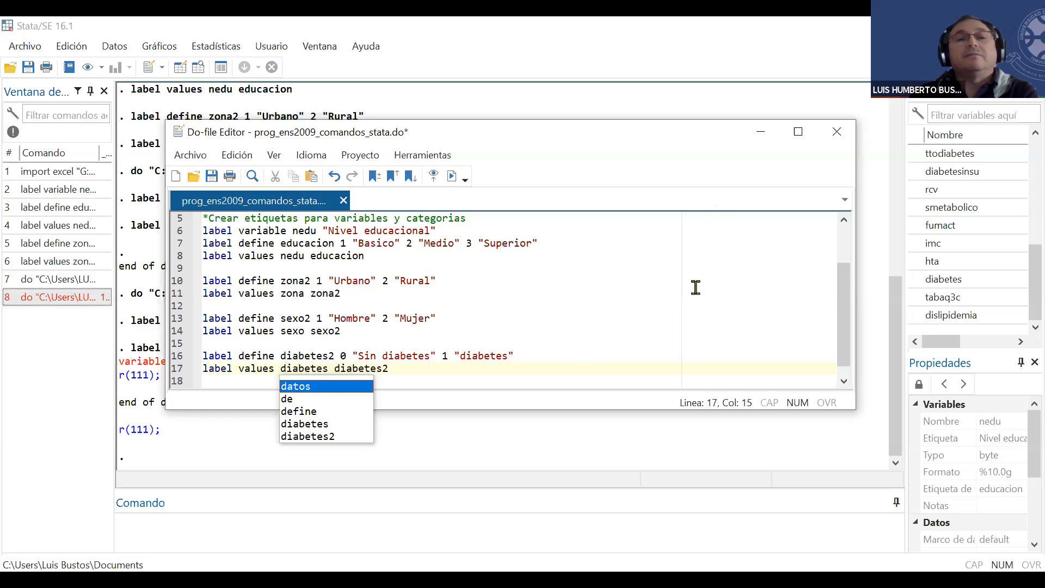
click(574, 370)
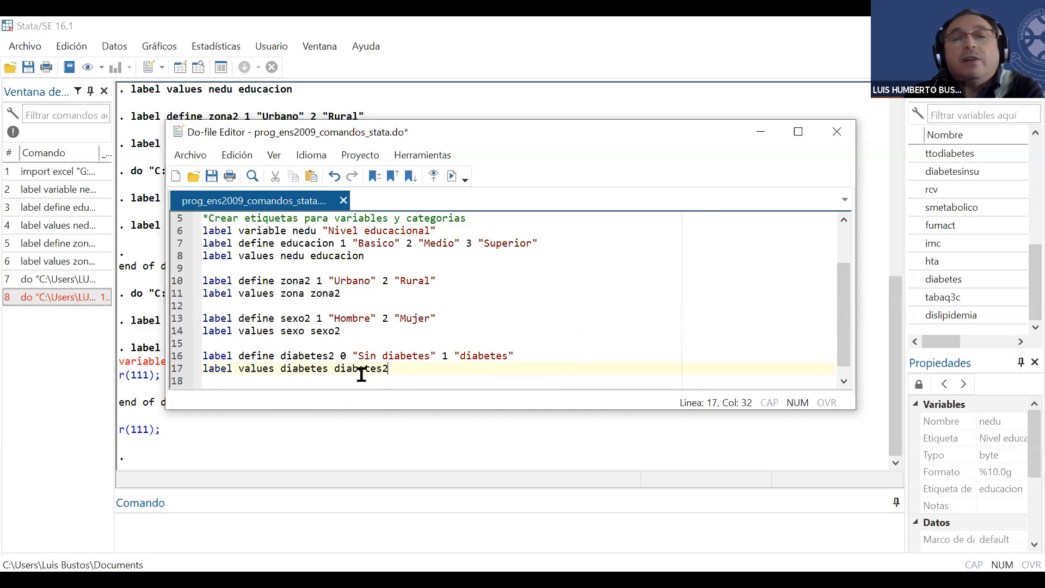
Run only the corrected label values command for diabetes and view its output.
click(169, 373)
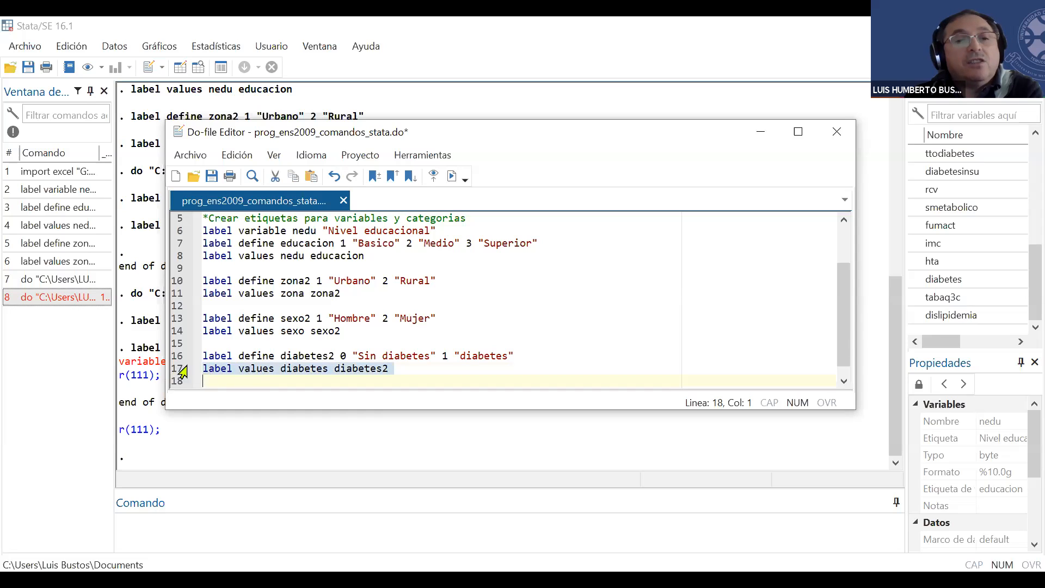
click(451, 175)
click(322, 437)
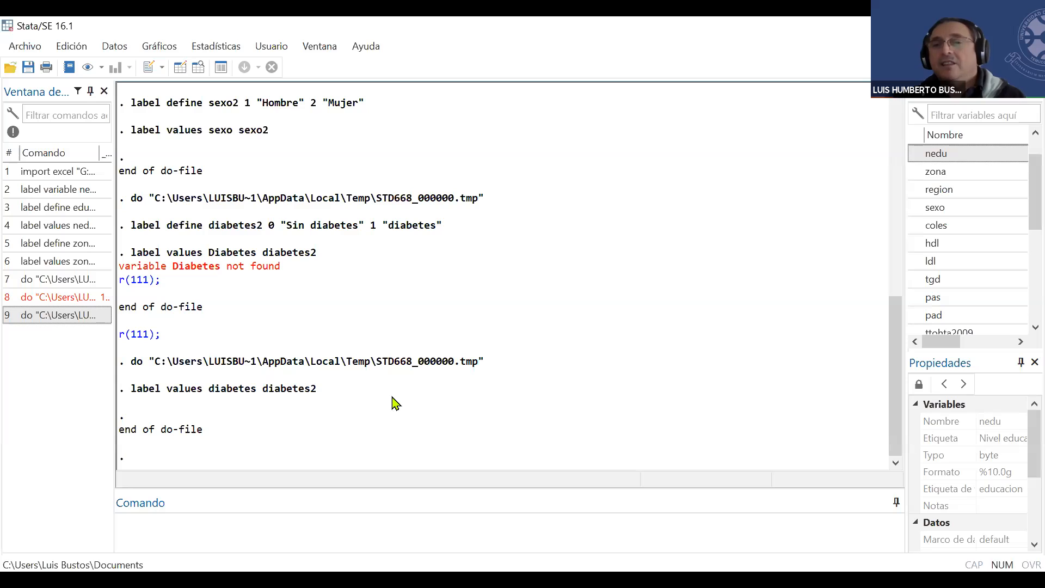
Check the value labels shown in the diabetes column of the Data Editor, then close the editor.
drag(1022, 210, 1021, 320)
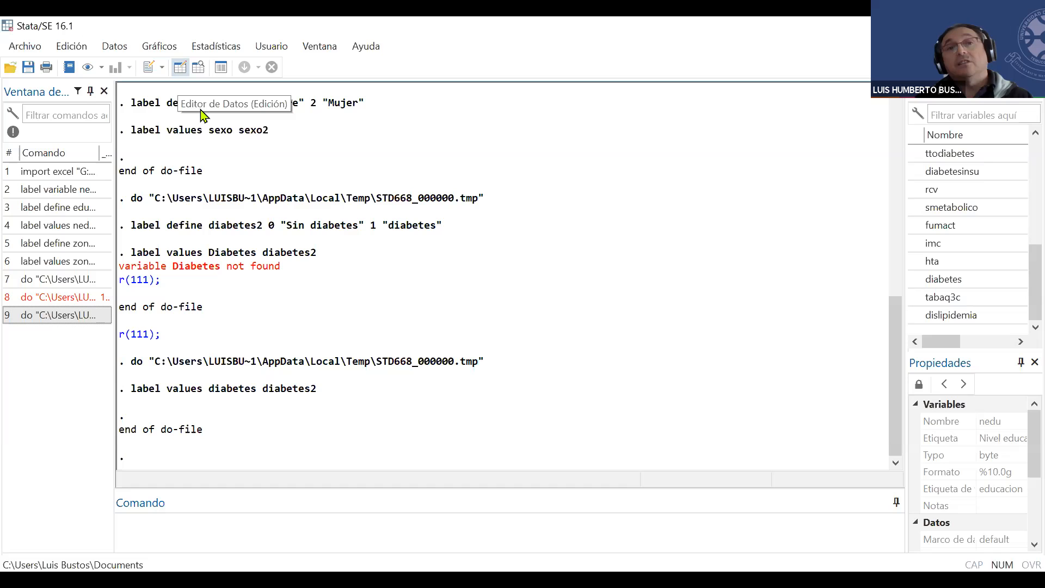
click(181, 67)
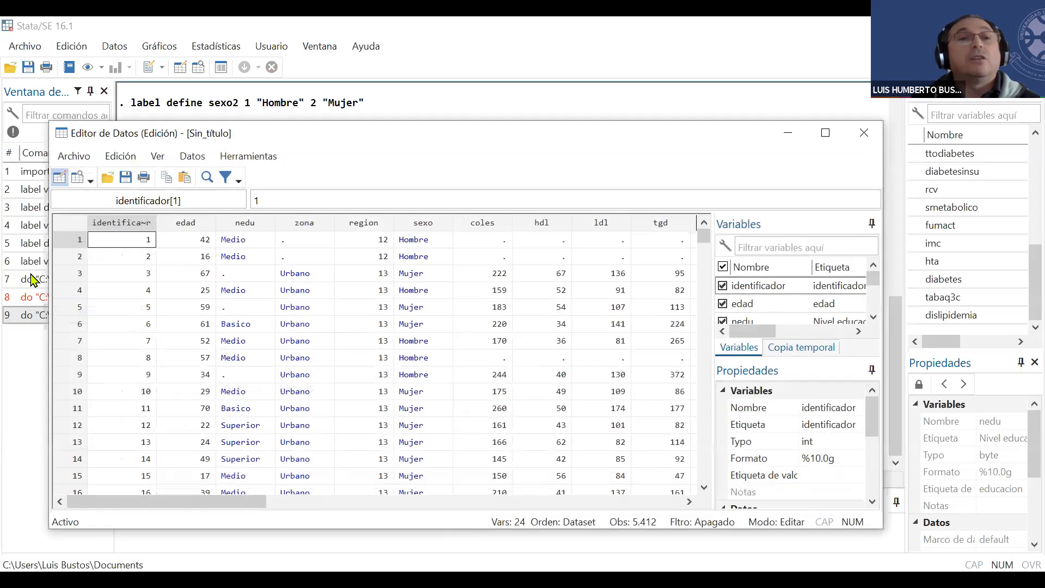
drag(240, 501, 506, 381)
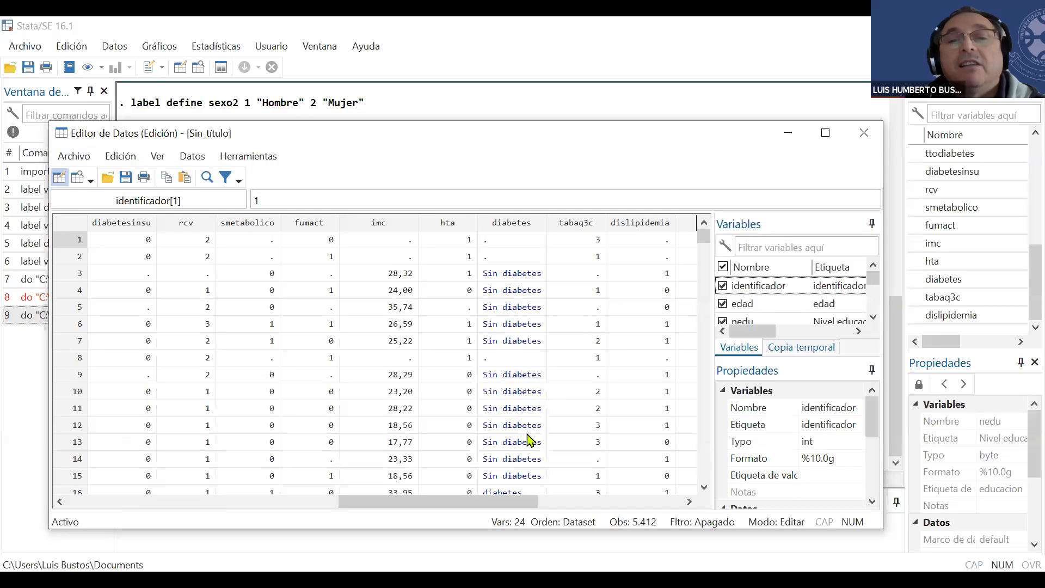
drag(705, 240, 705, 251)
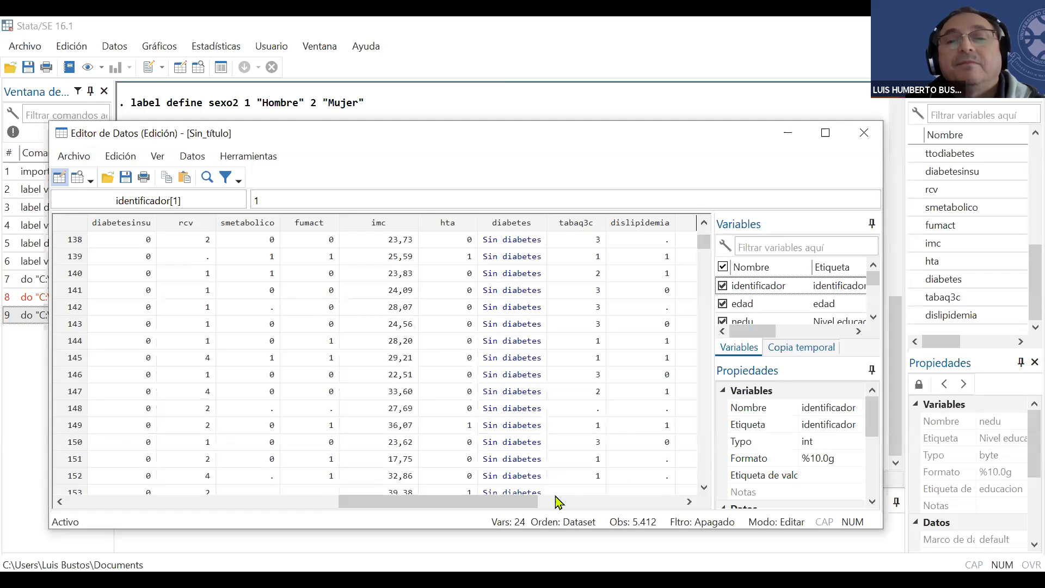
scroll(501, 373, down, 7)
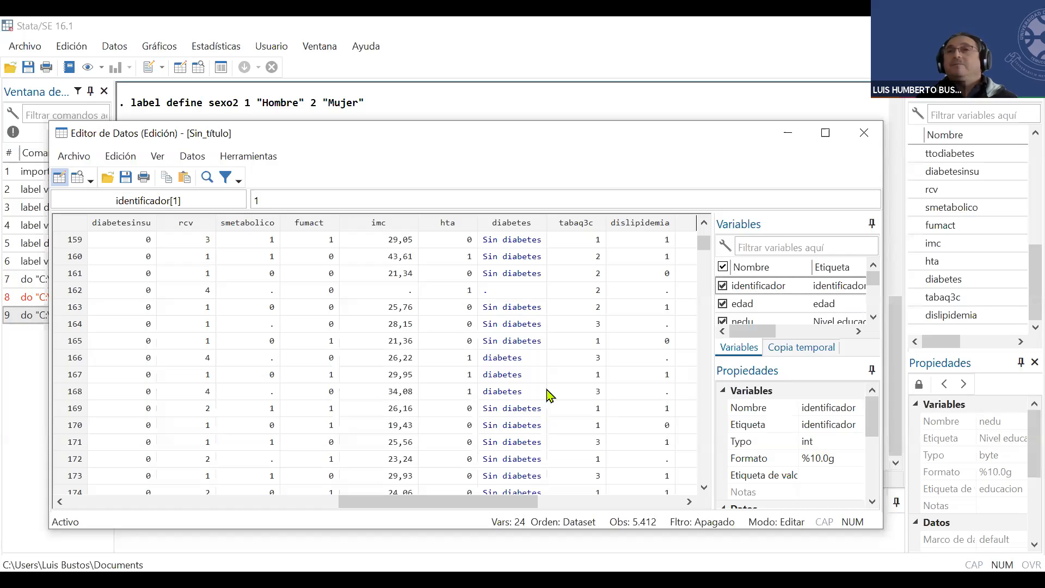
click(865, 135)
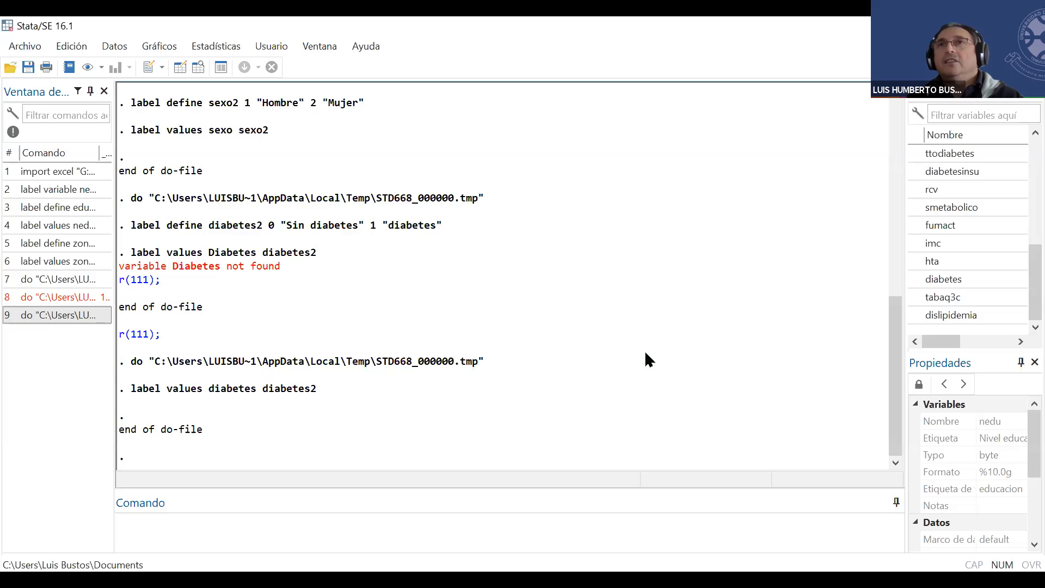
Return to the do-file prog_ens2009_comandos_stata.do and save it.
click(582, 581)
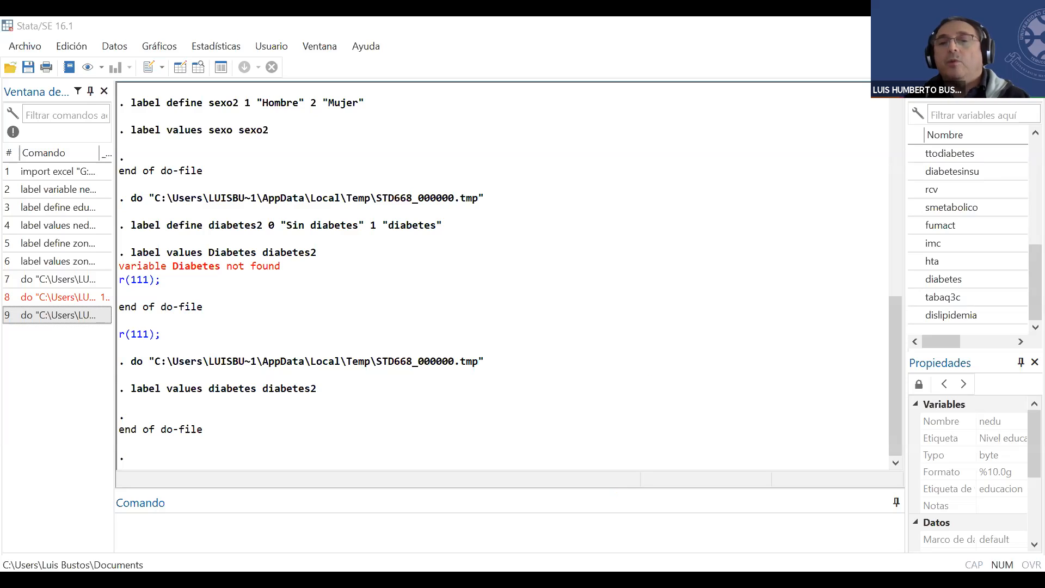
click(625, 523)
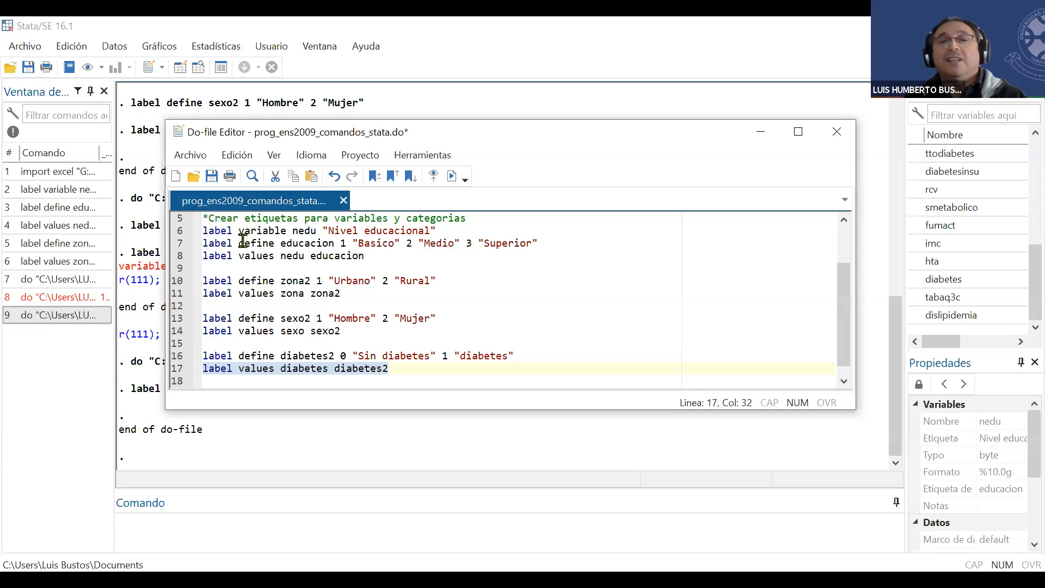
click(211, 177)
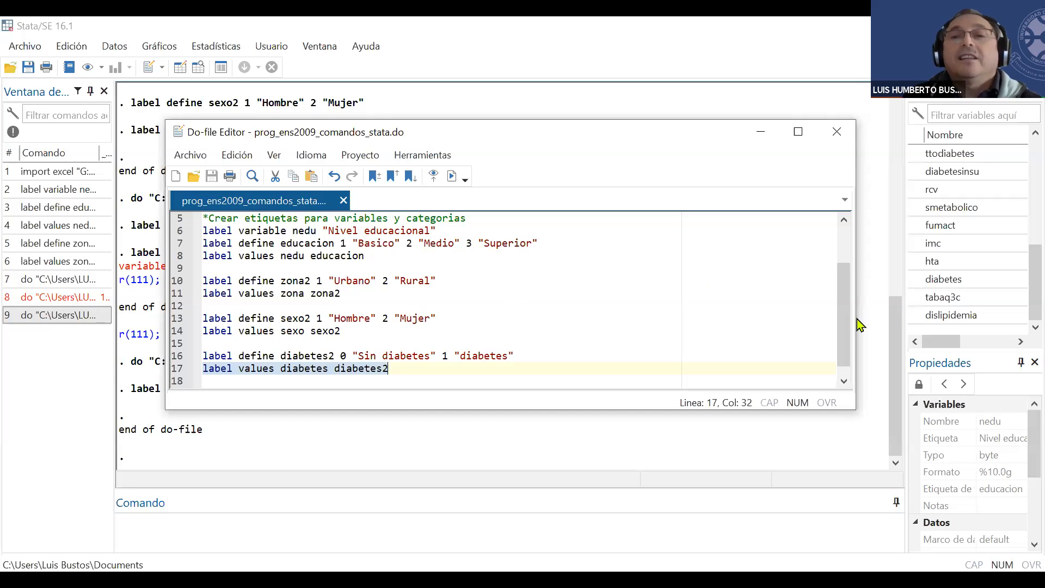
Review the saved commands, close the Do-file Editor and exit Stata without saving the data in memory.
drag(845, 329, 847, 280)
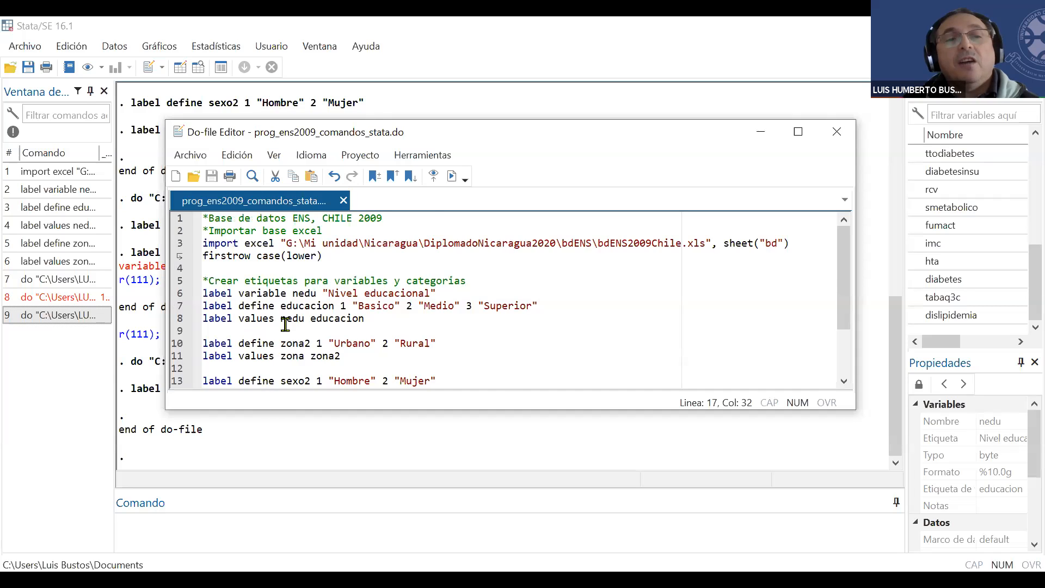
scroll(253, 236, down, 2)
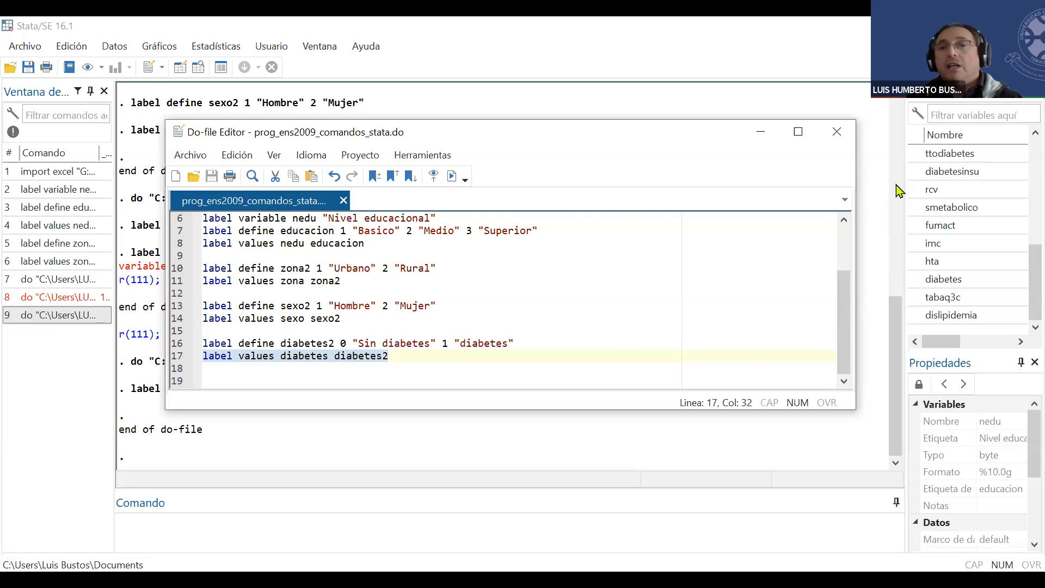
click(837, 133)
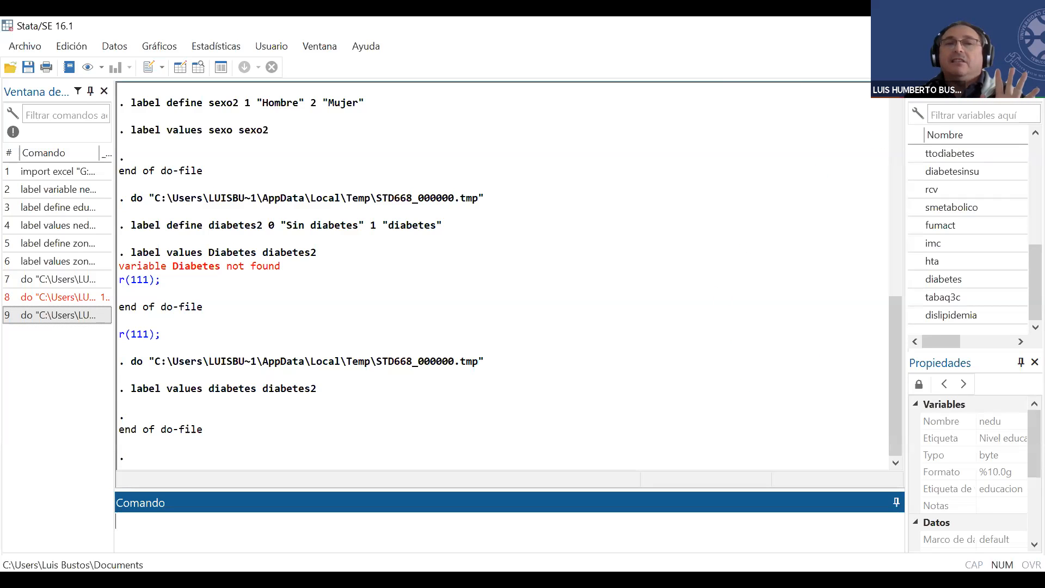
click(1028, 26)
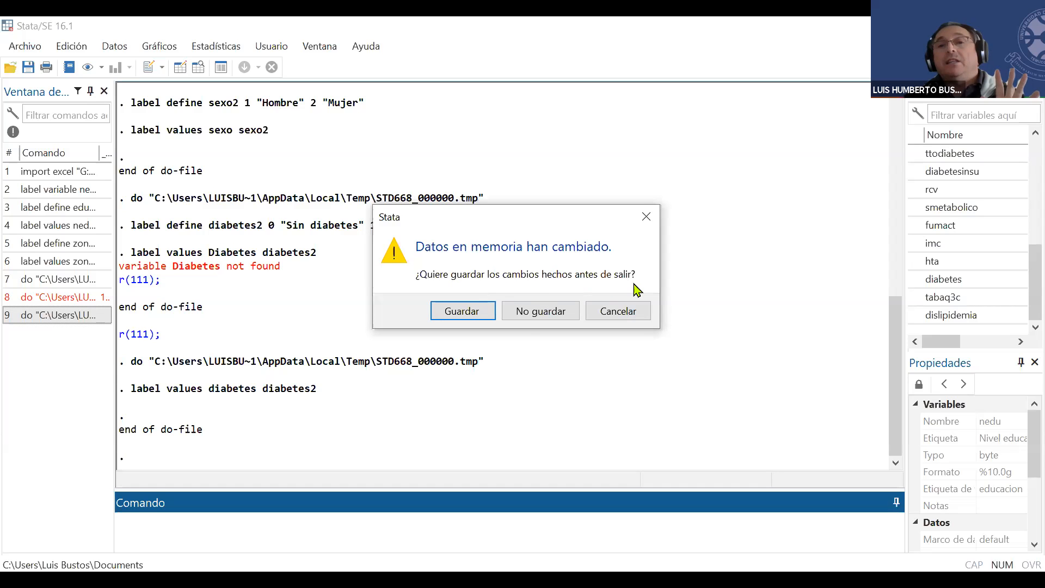
click(556, 318)
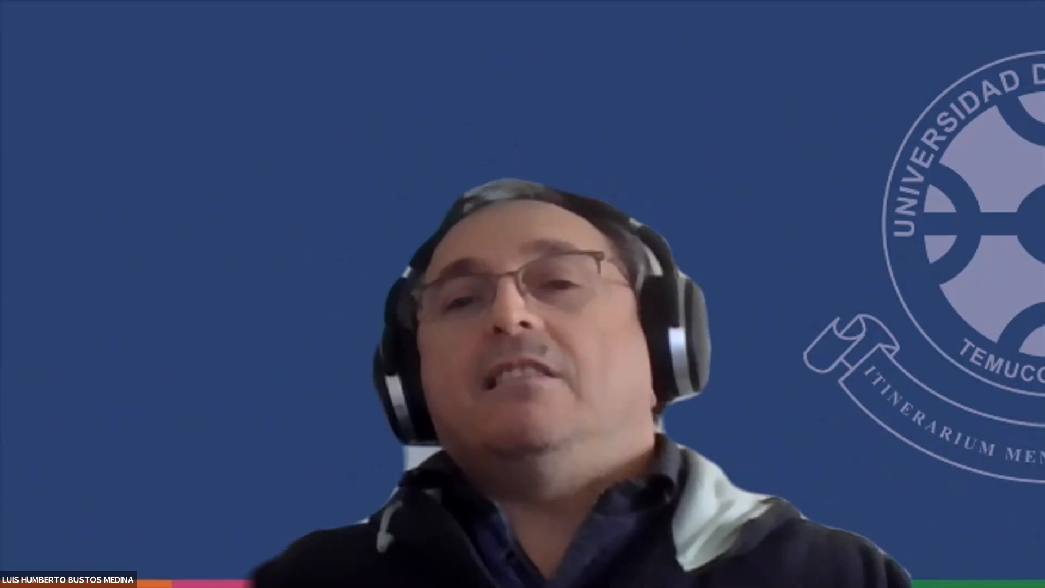
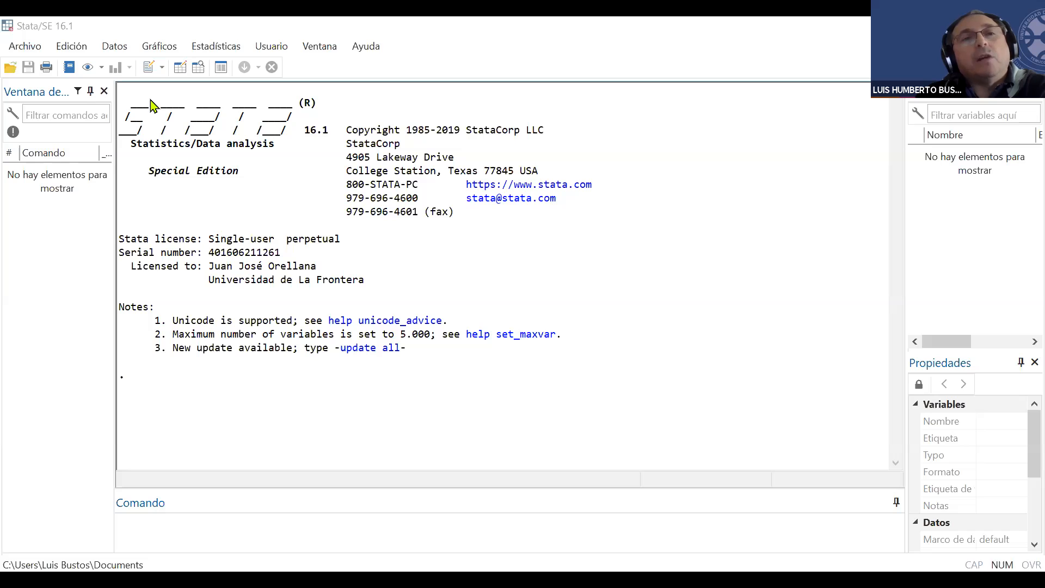
Open the recent do-file prog_ens2009_comandos_stata.do in the Do-file Editor.
key(ctrl+9)
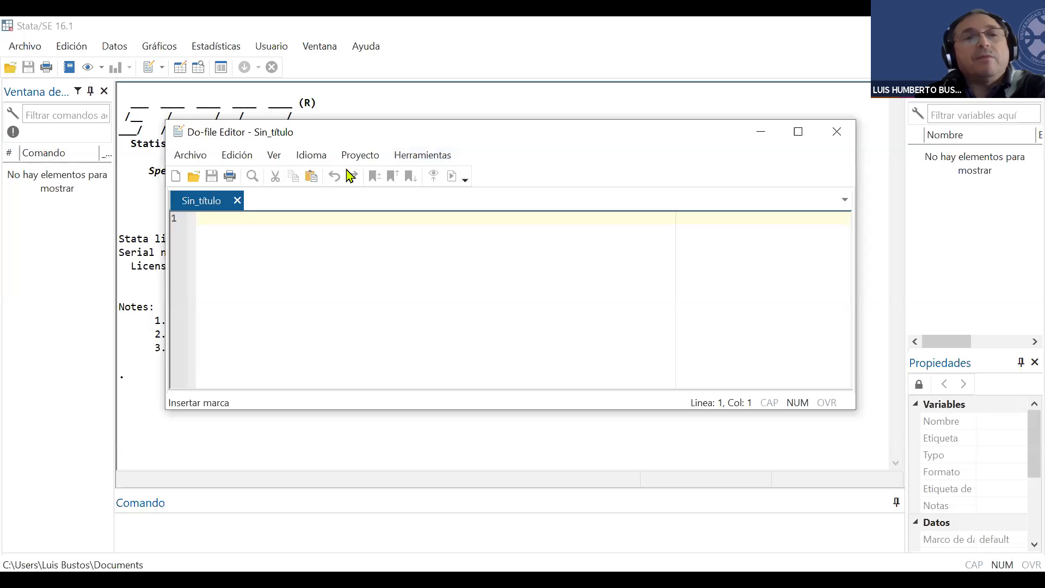
click(191, 156)
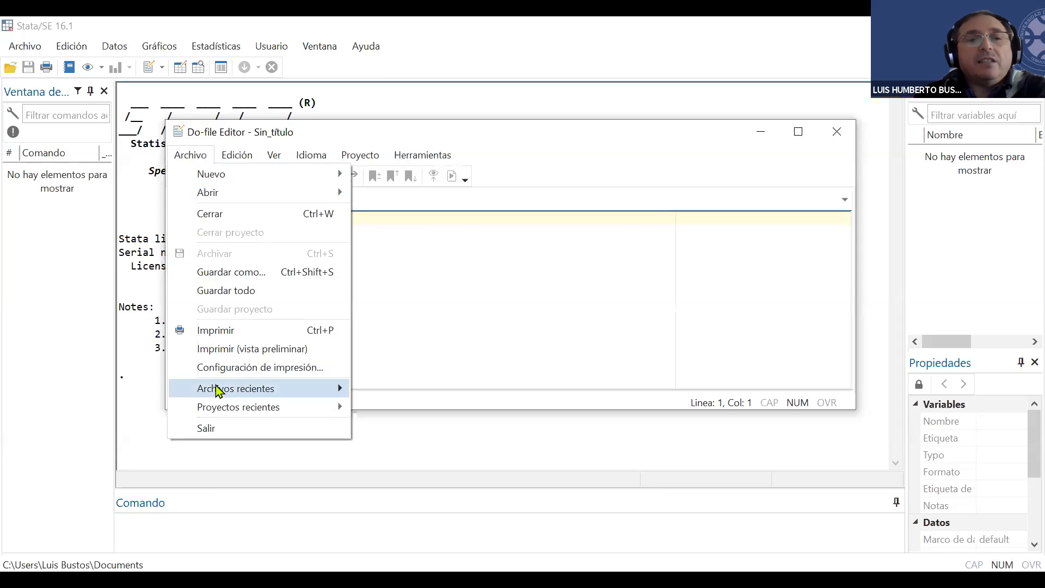
mouse_move(223, 391)
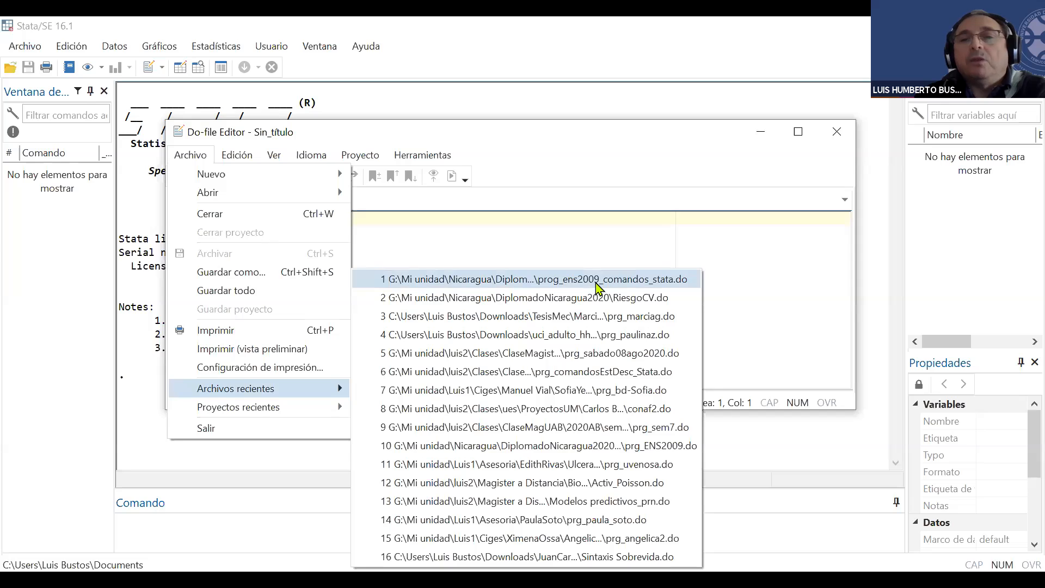
click(506, 283)
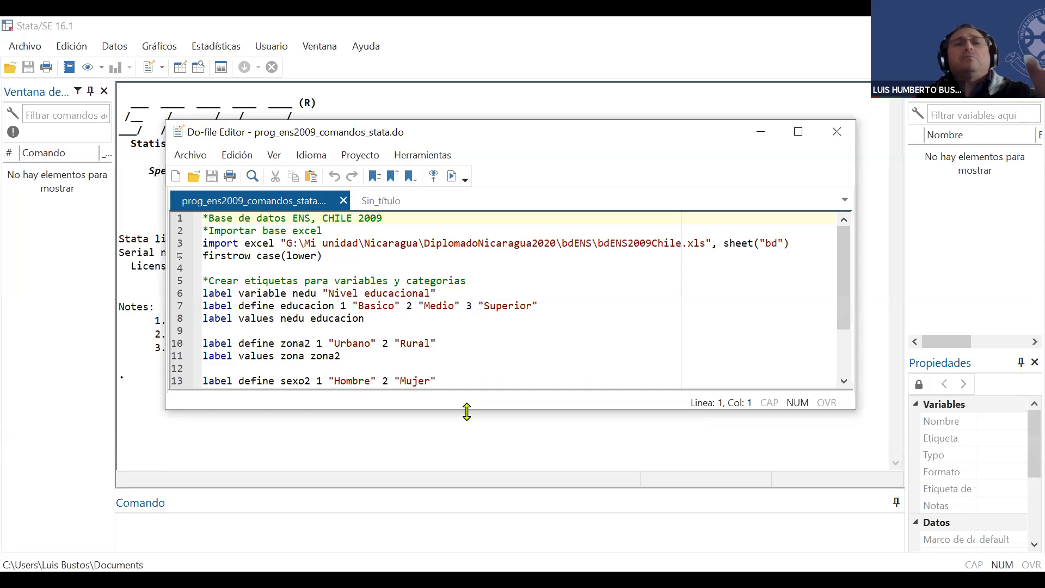
Resize and reposition the Do-file Editor, run the entire do-file, and bring its output in the main window to the front.
drag(467, 411, 466, 470)
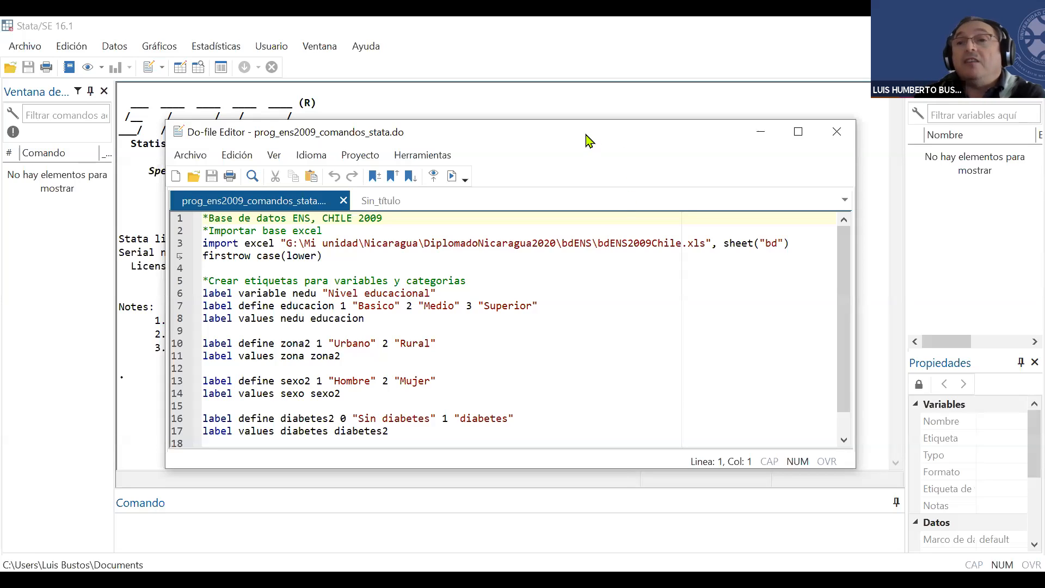
drag(586, 141, 607, 184)
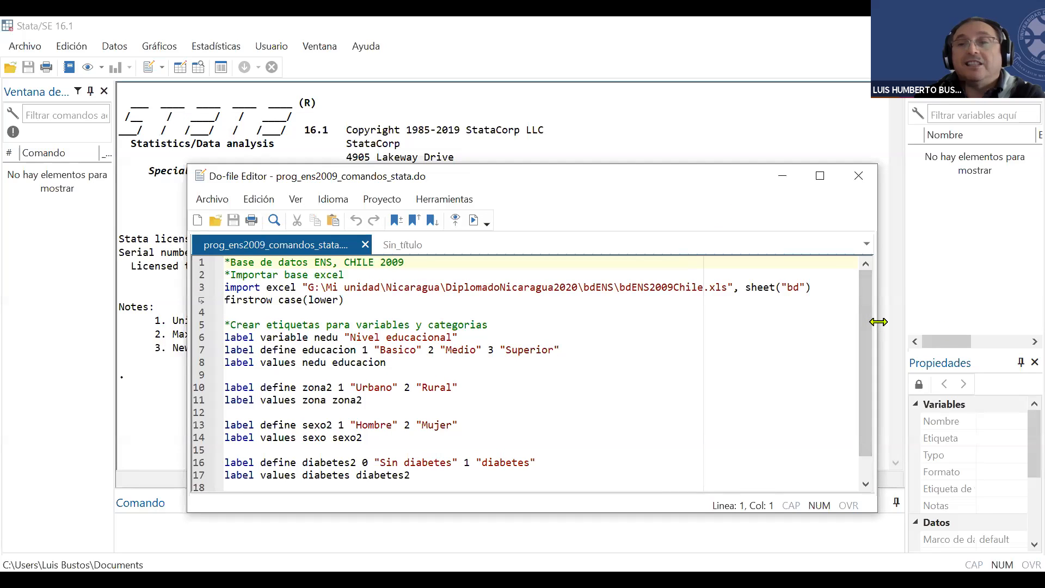
drag(878, 322, 726, 322)
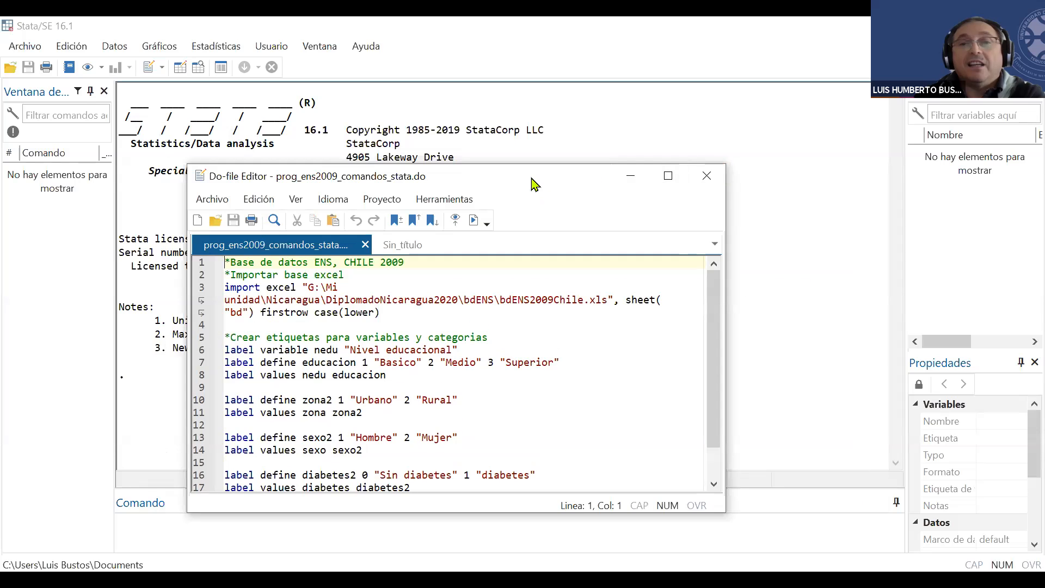
drag(531, 178, 667, 130)
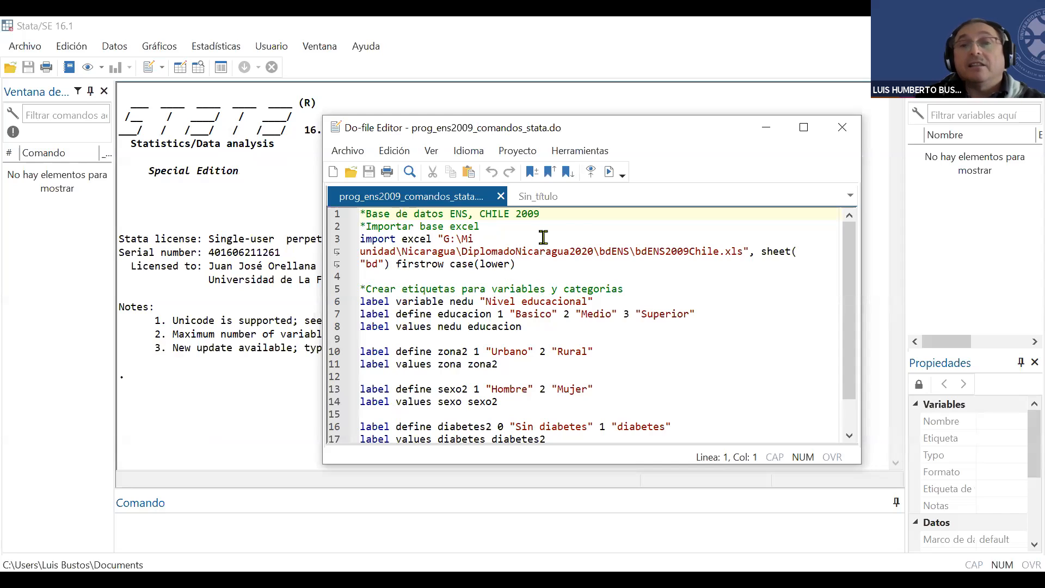
click(609, 173)
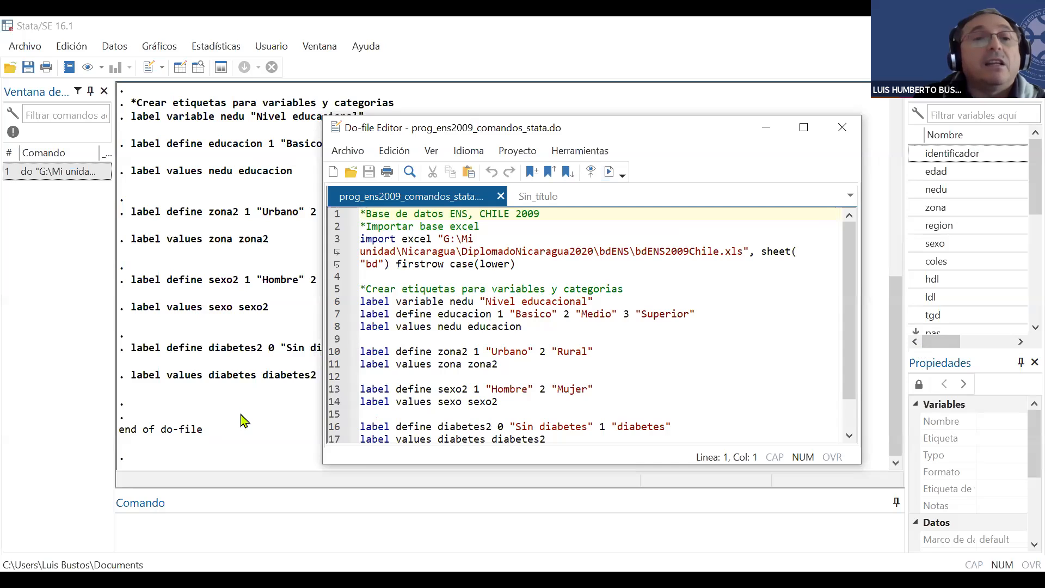
click(192, 146)
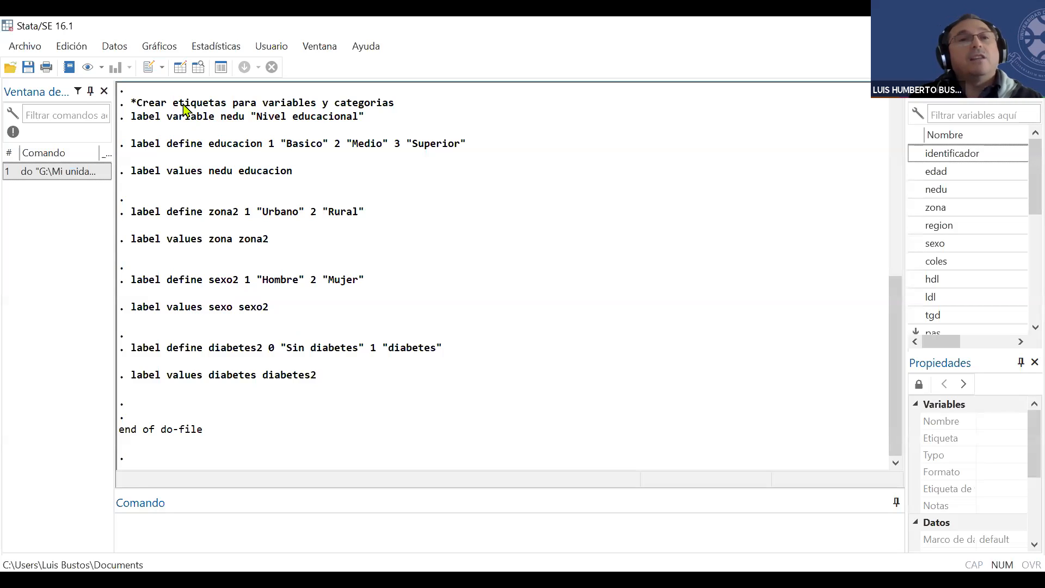
Check the value labels of nedu, zona, sexo and diabetes in the Data Editor, and close it.
click(180, 67)
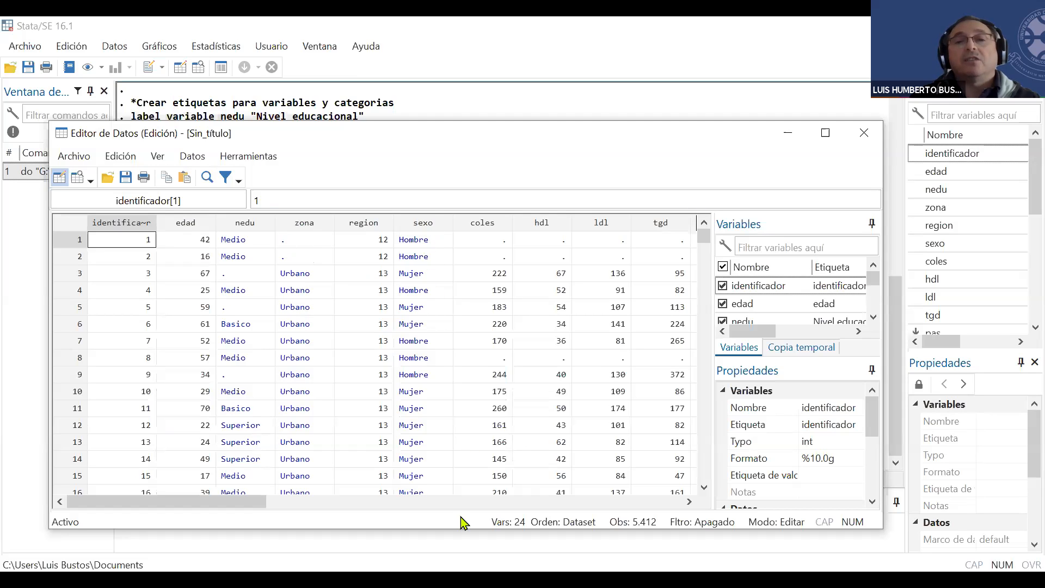
drag(235, 510, 524, 507)
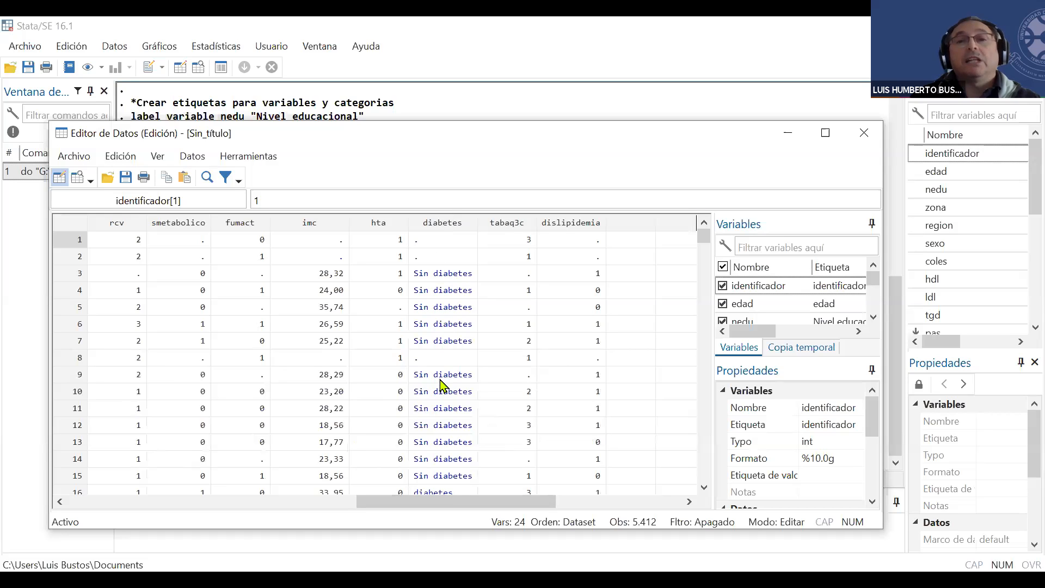
click(865, 135)
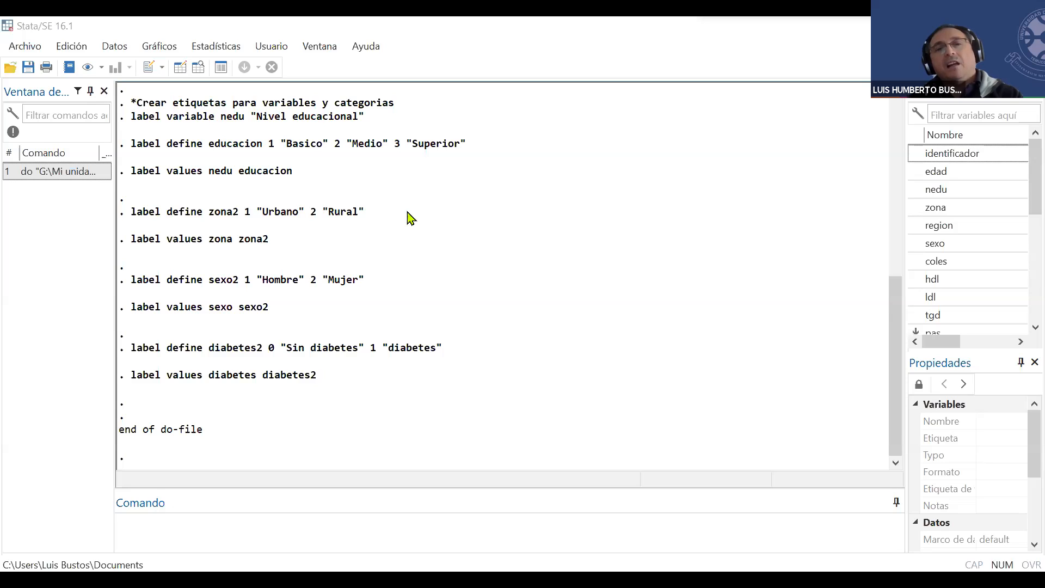
Save the labelled dataset in the bdENS folder as bdENS2009FINAL in Stata format, and save it again, replacing the existing file.
click(28, 68)
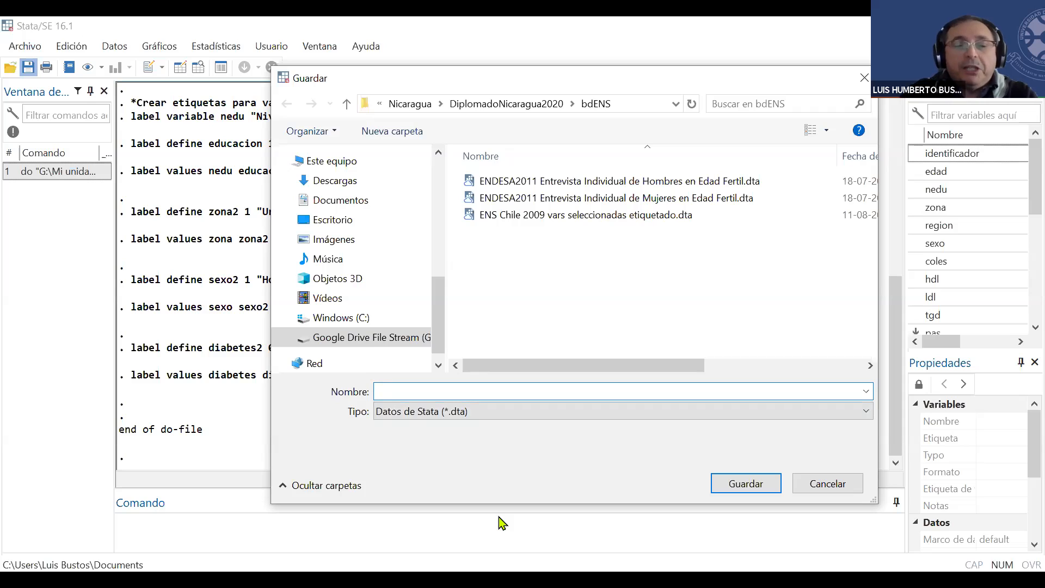
text(bd)
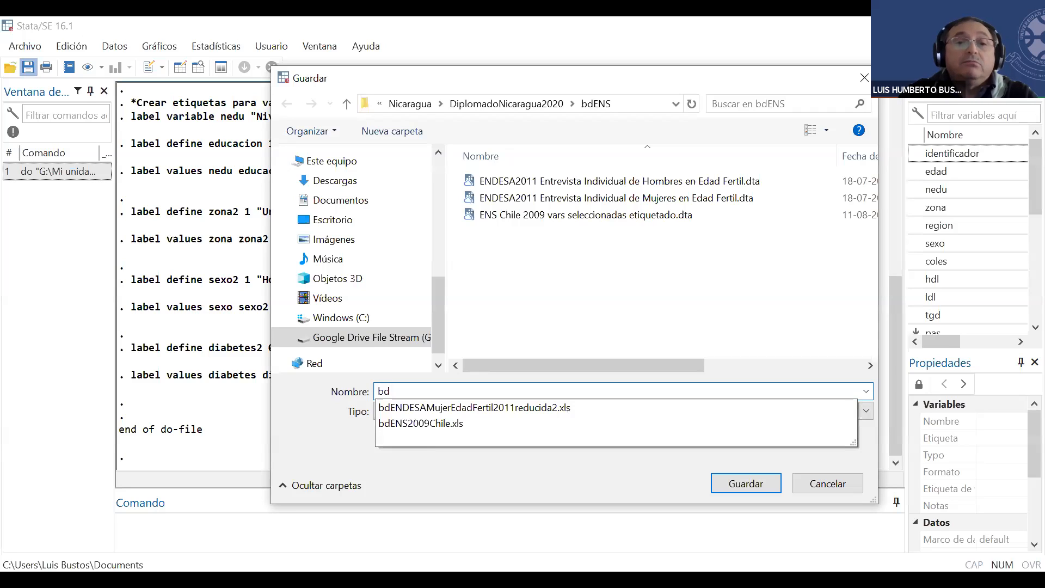
text(ENS)
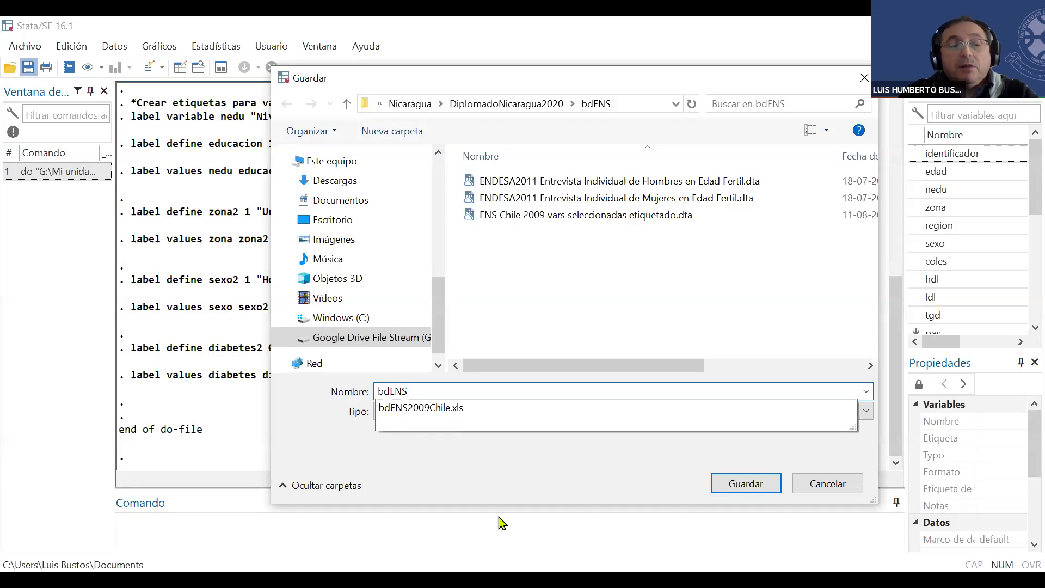
text(2009)
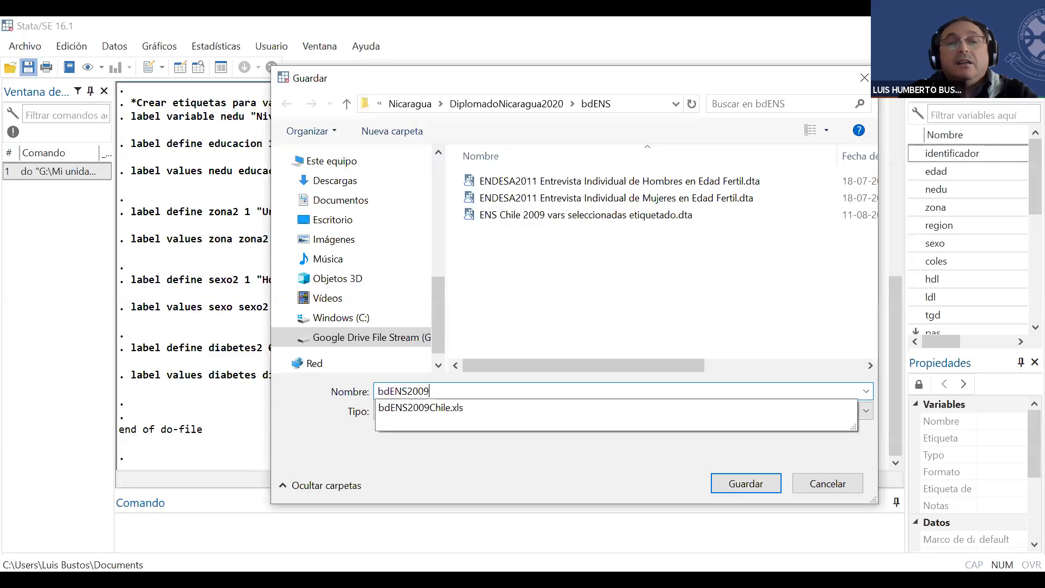
text(FINAL)
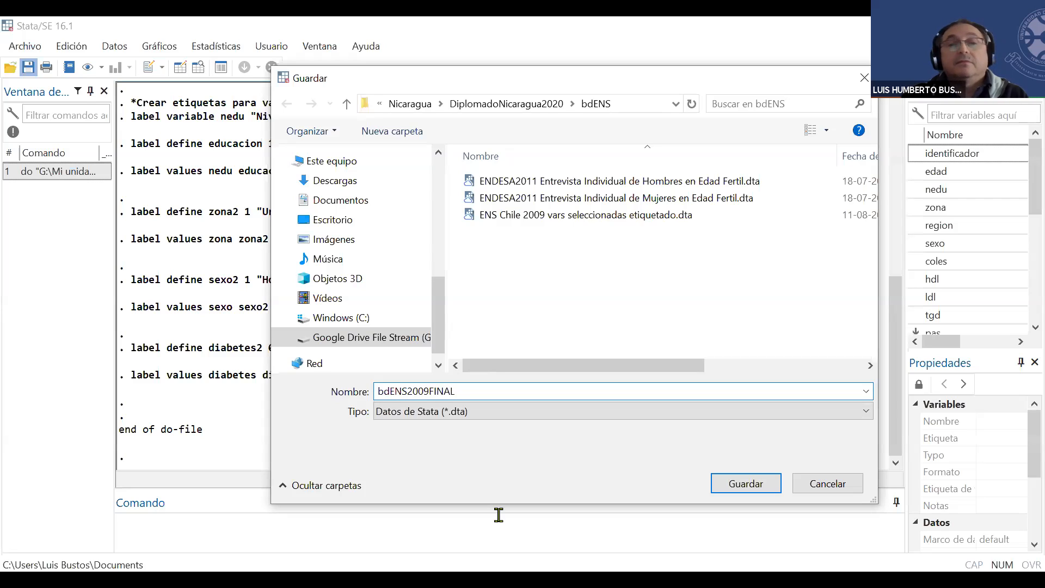
key(Return)
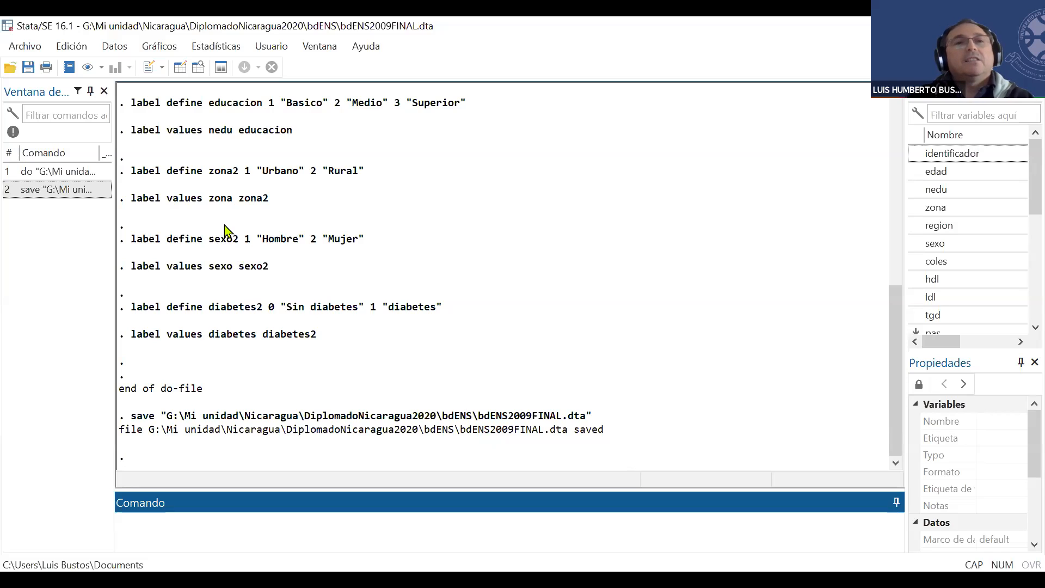
click(28, 67)
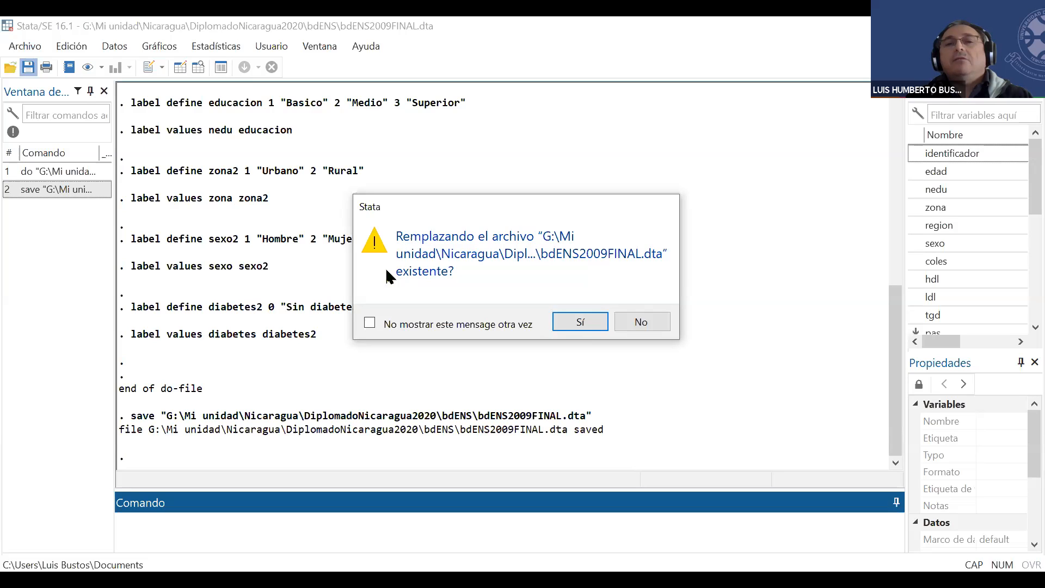
click(577, 323)
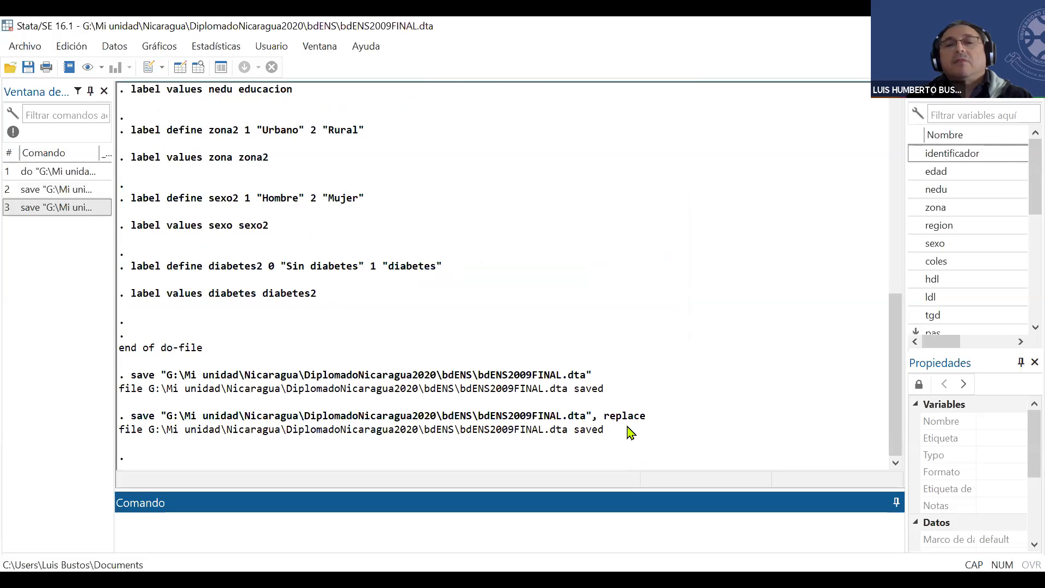